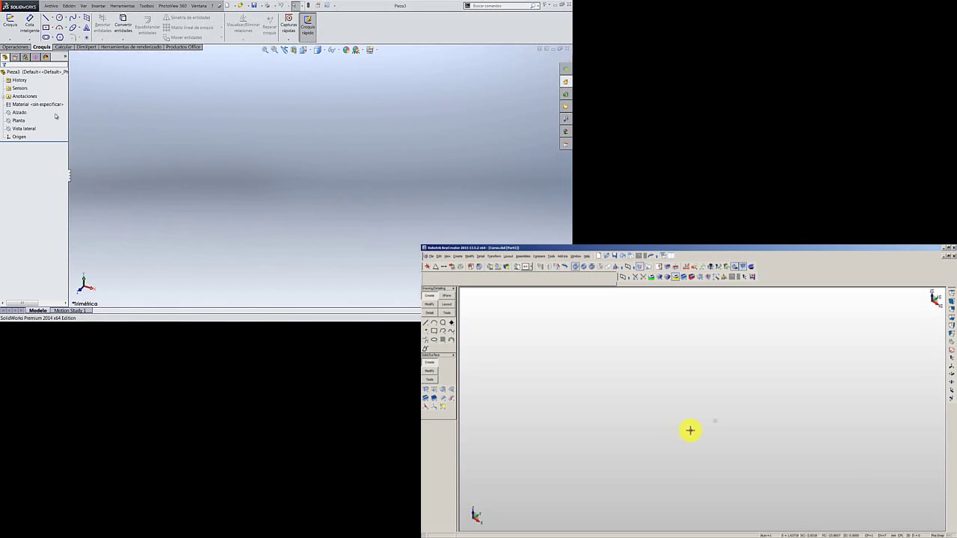
Start a sketch on the front plane (Alzado) and draw two concentric circles at the origin.
click(19, 112)
click(30, 104)
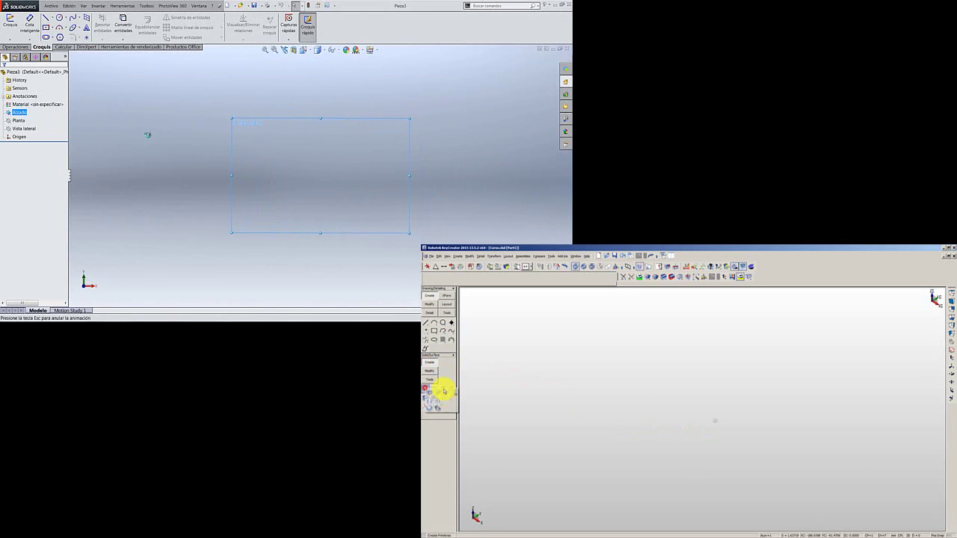
click(454, 390)
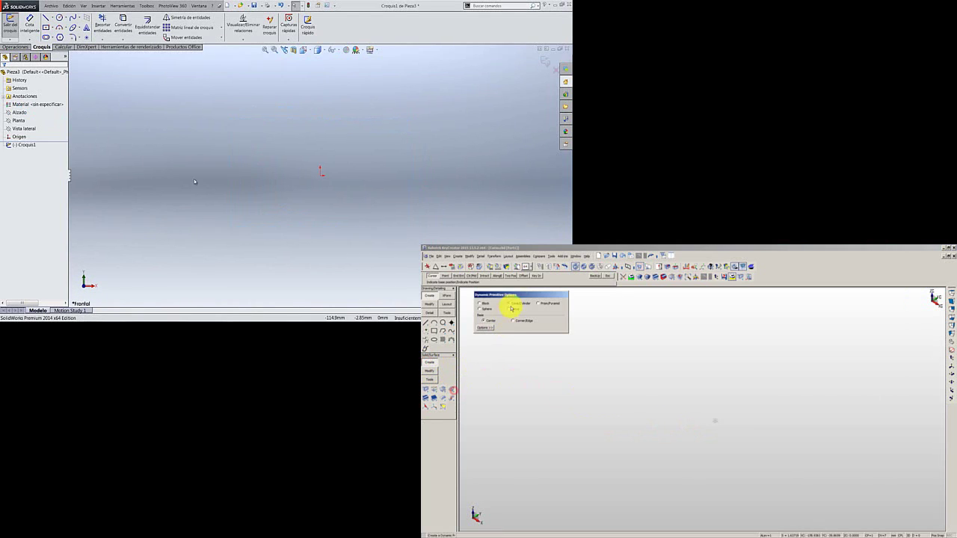
click(321, 174)
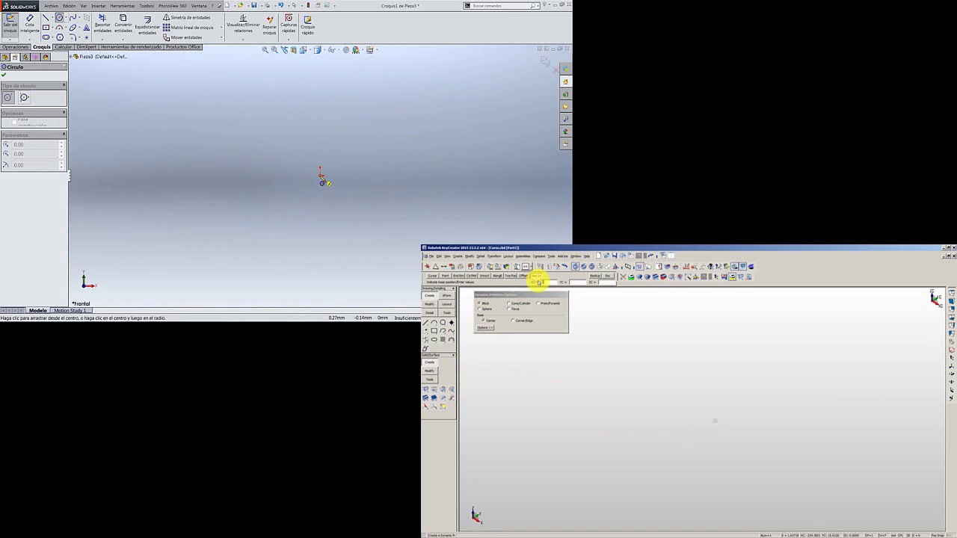
click(247, 163)
click(320, 176)
click(724, 419)
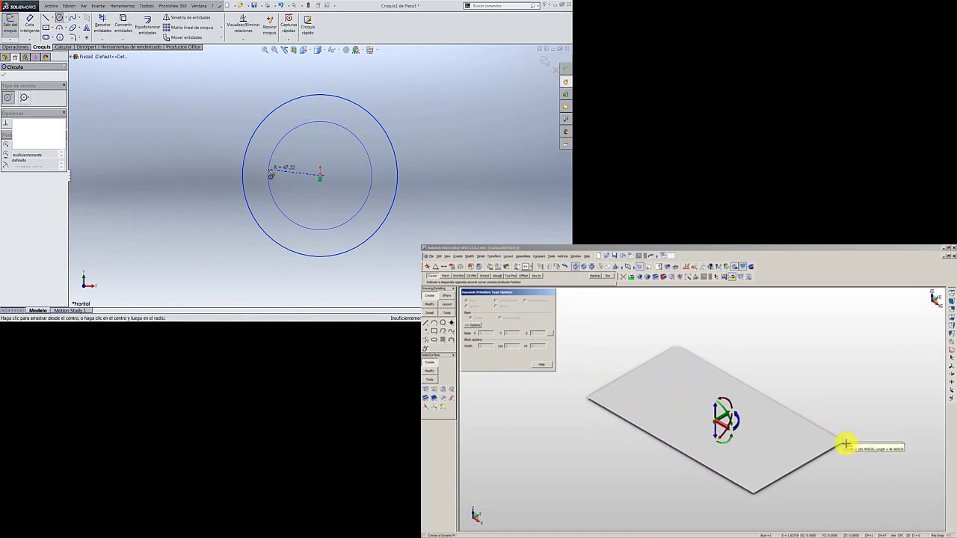
Create a flat rectangular block in KeyCreator and dimension the inner circle to Ø56.
click(271, 171)
click(850, 452)
right_drag(219, 225, 225, 187)
click(270, 169)
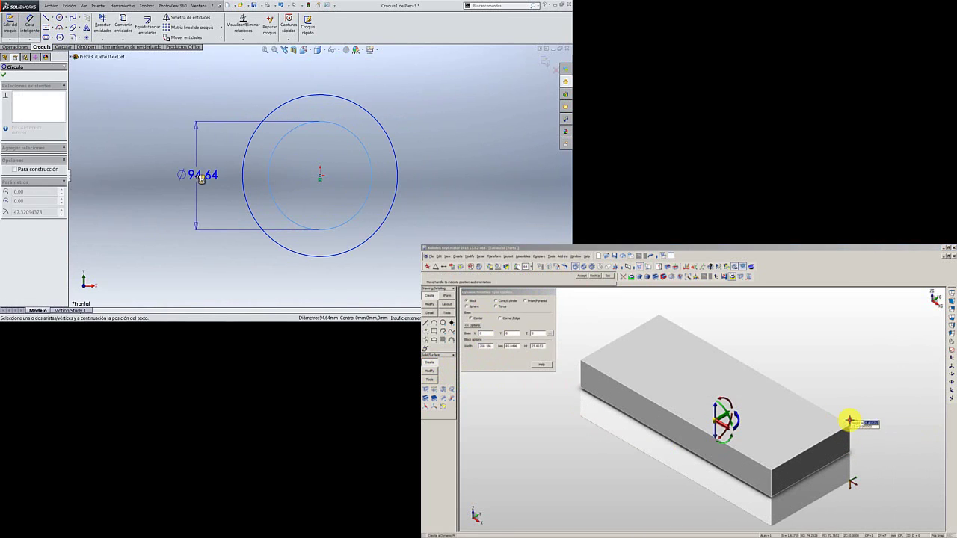
click(201, 177)
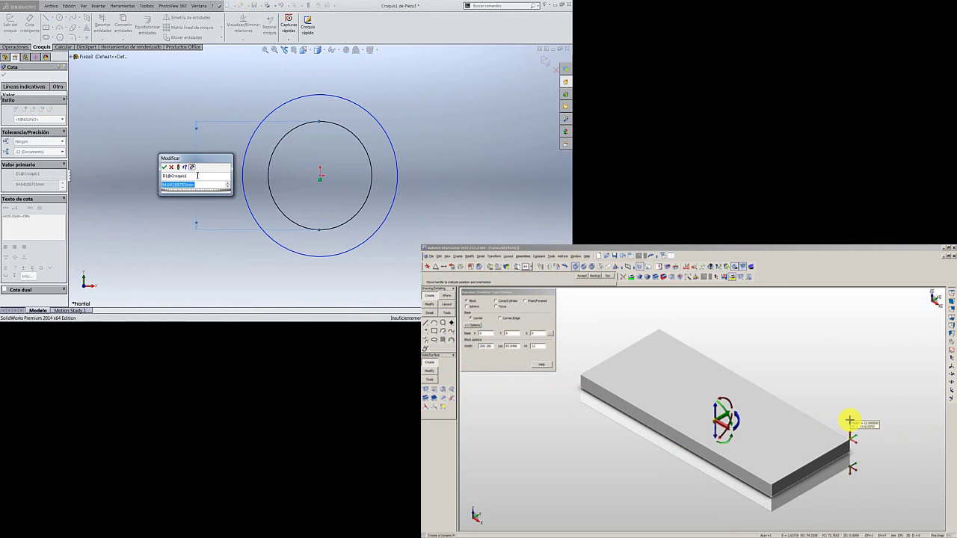
text(28*2)
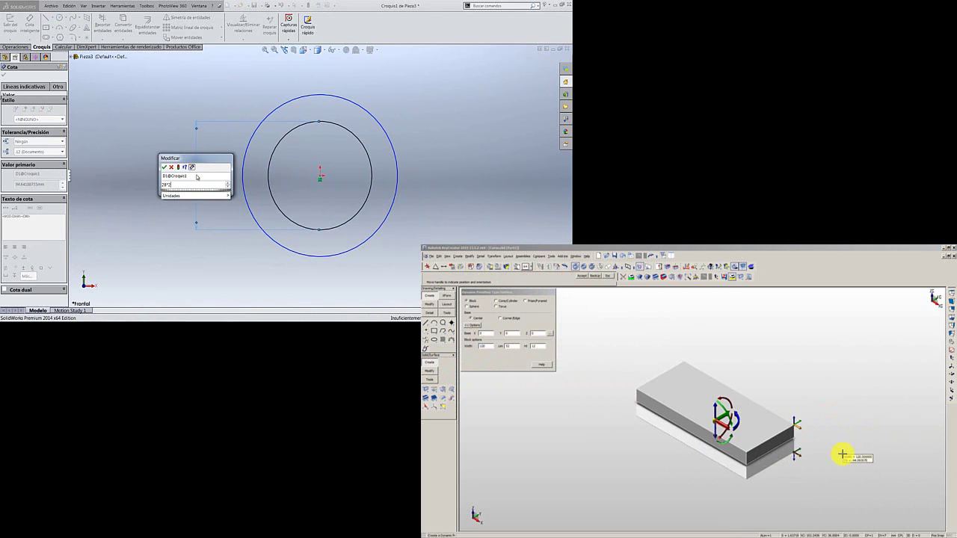
key(Return)
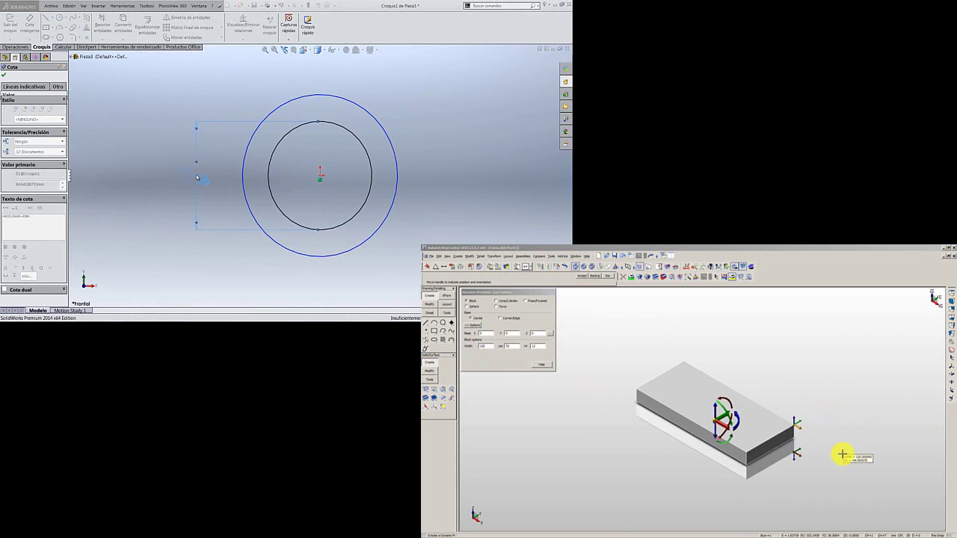
click(842, 454)
Dimension the outer circle to Ø82 (41*2) and begin a cylinder on the block's face.
click(250, 154)
click(508, 303)
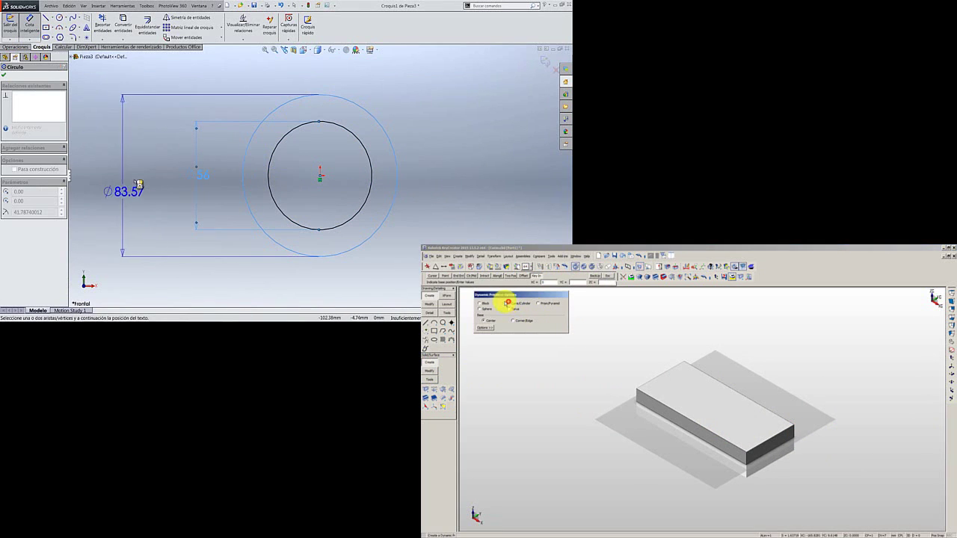
click(165, 163)
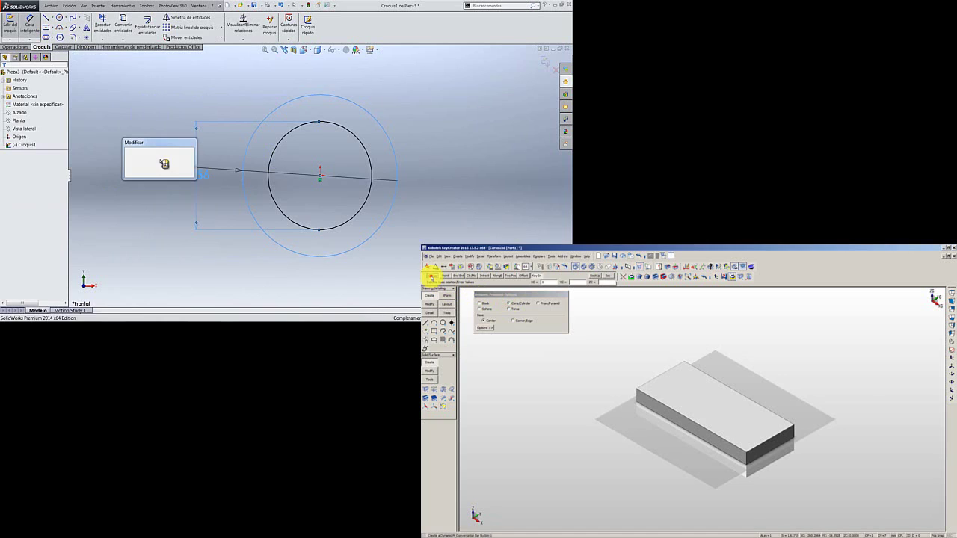
text(41*2)
click(624, 268)
click(657, 408)
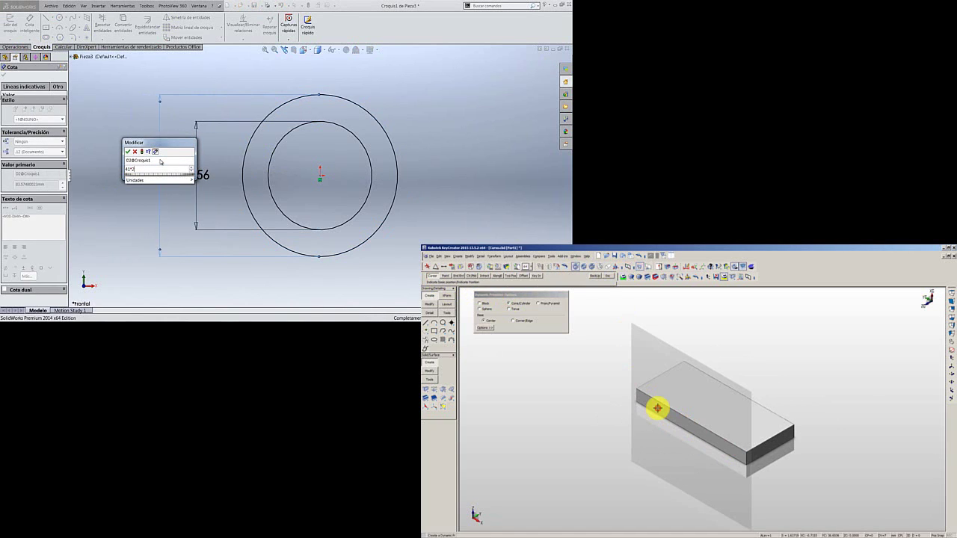
key(Return)
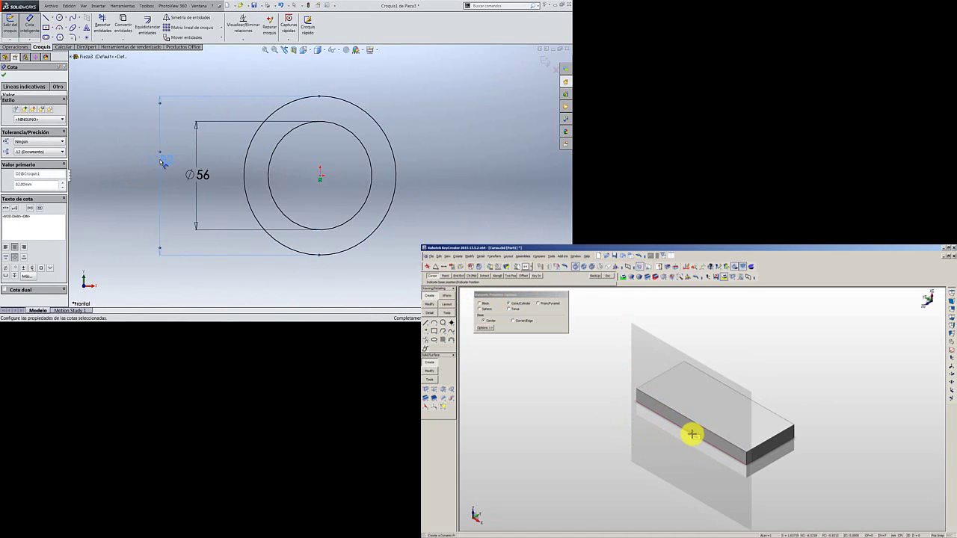
click(682, 431)
click(97, 141)
Finish the Ø82 dimension and complete the KeyCreator cylinder with its height.
click(722, 417)
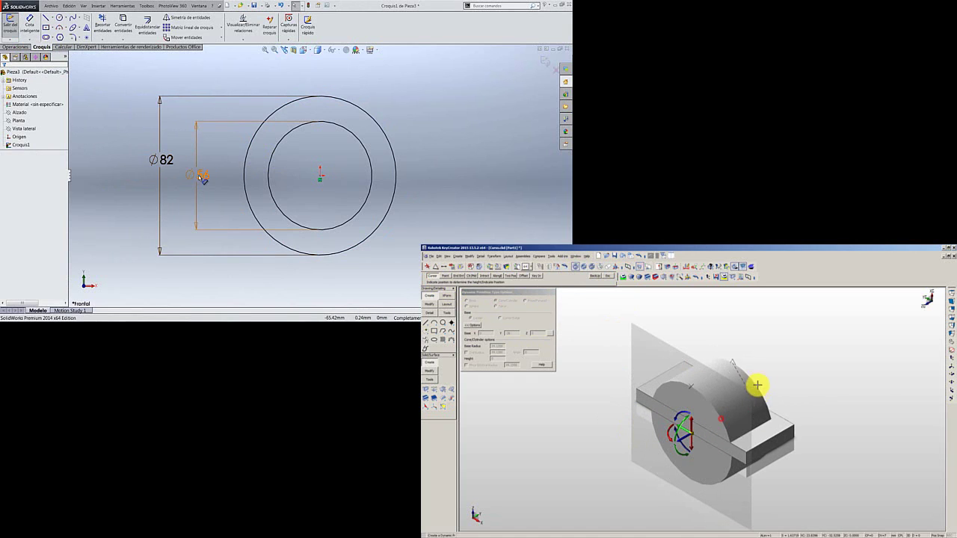
click(793, 424)
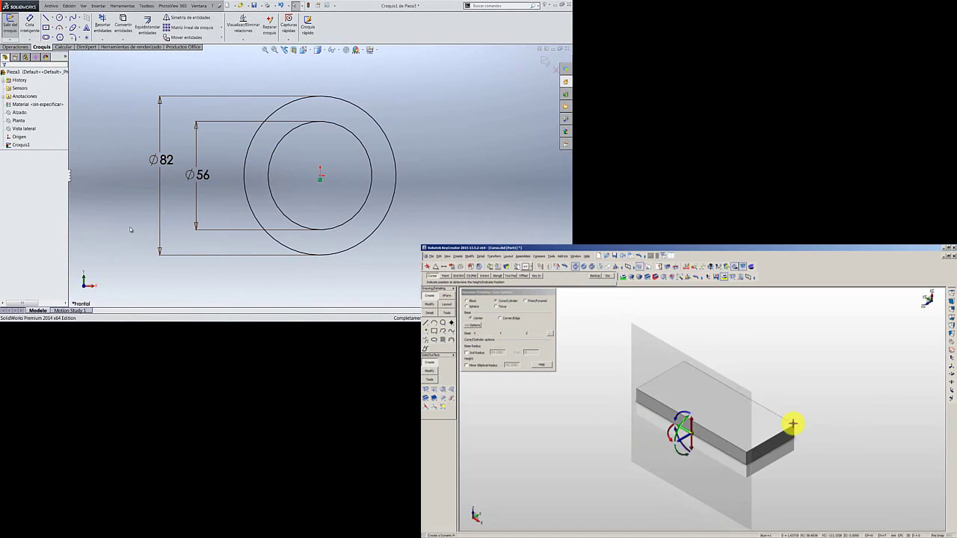
click(169, 172)
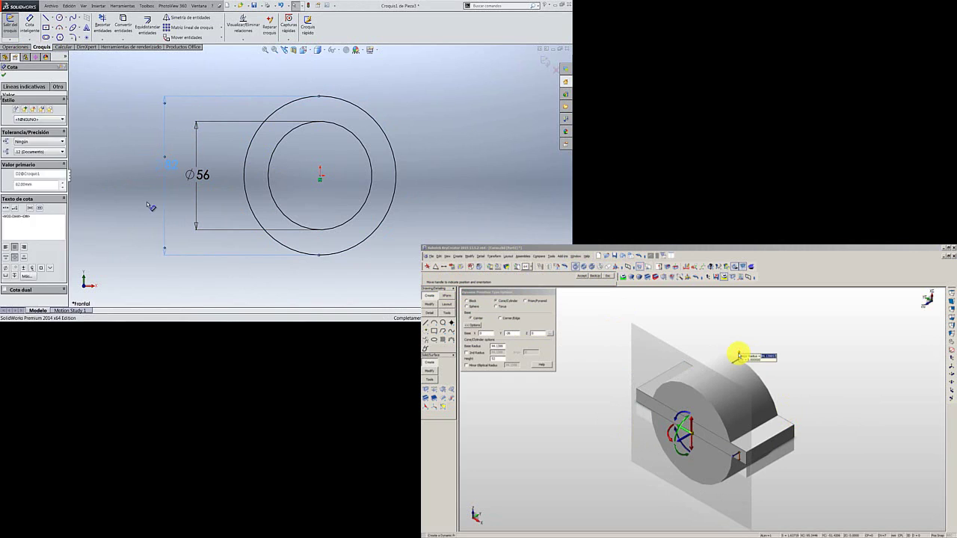
click(153, 204)
click(739, 357)
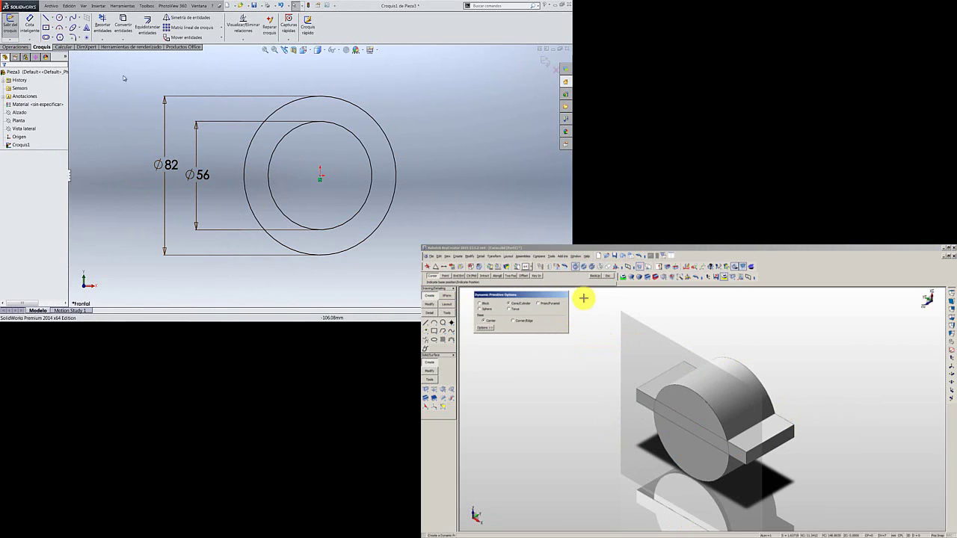
Draw a horizontal line between the outer circle's left and right quadrants.
click(47, 17)
click(606, 277)
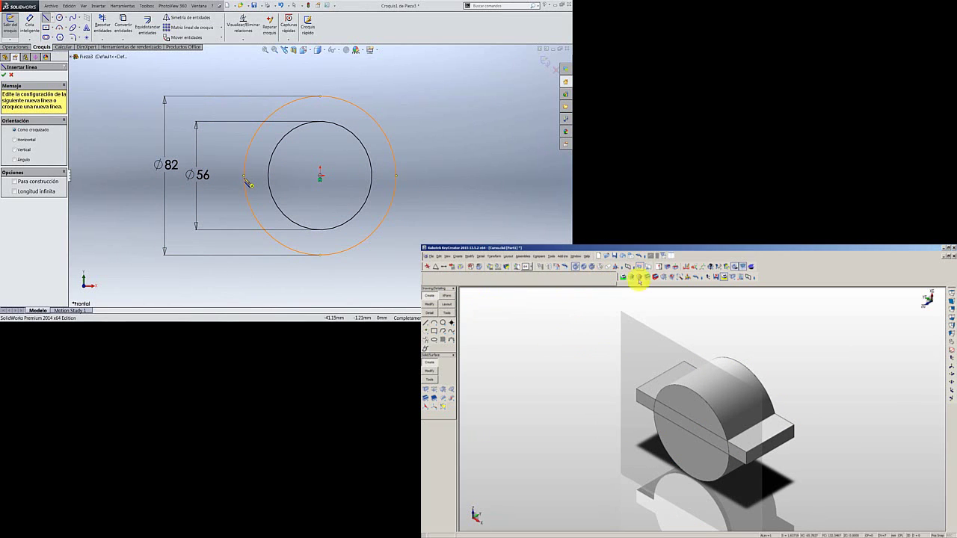
click(245, 176)
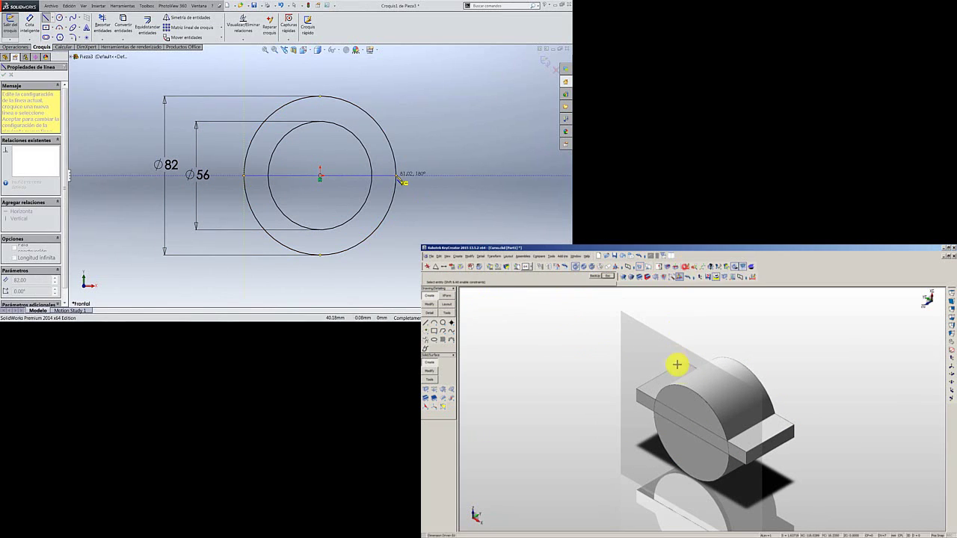
click(396, 176)
key(Escape)
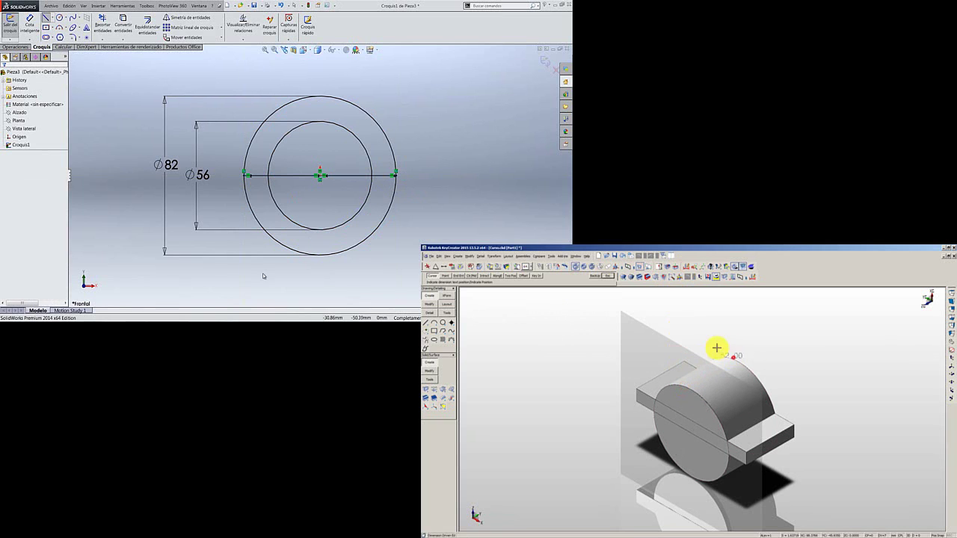
click(108, 35)
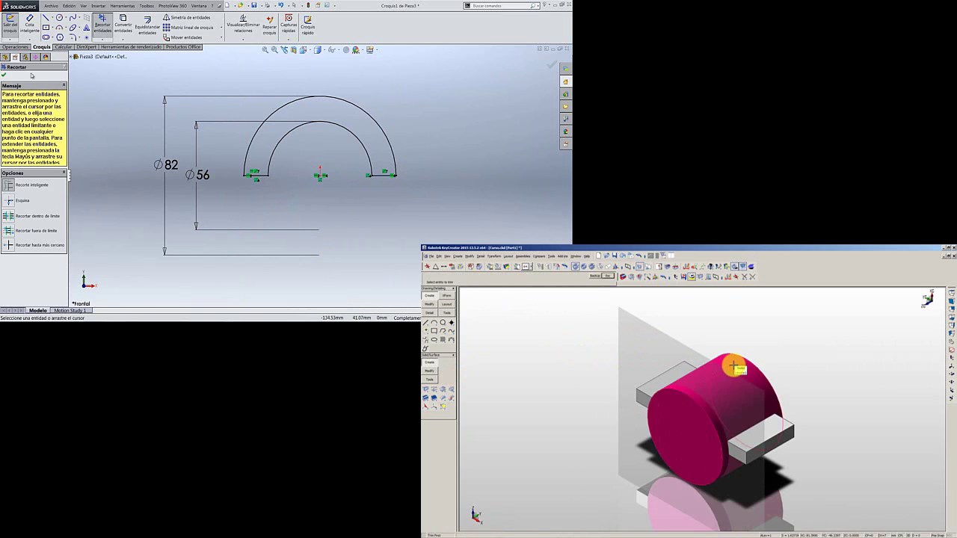
Extrude the trimmed half-ring 66 mm with Plano medio (mid-plane).
click(4, 74)
click(16, 47)
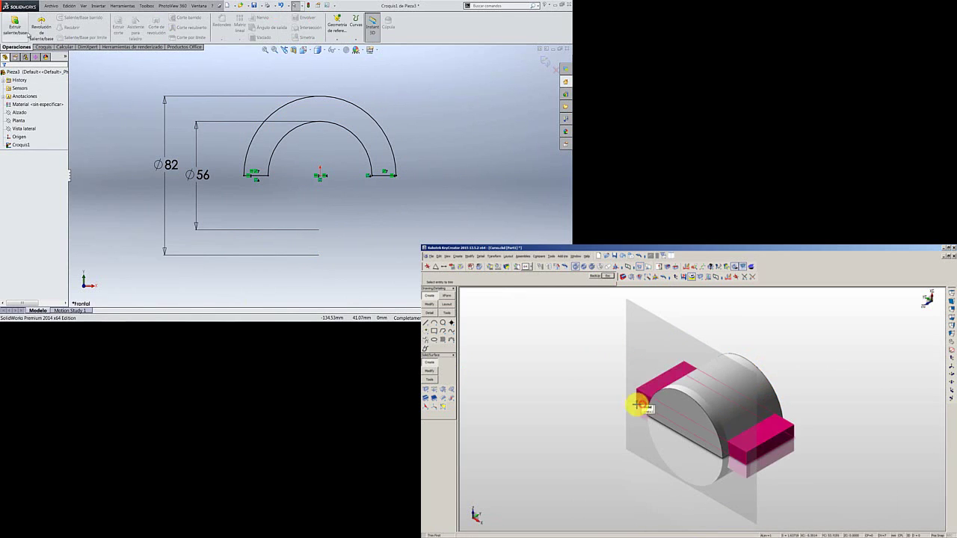
click(15, 26)
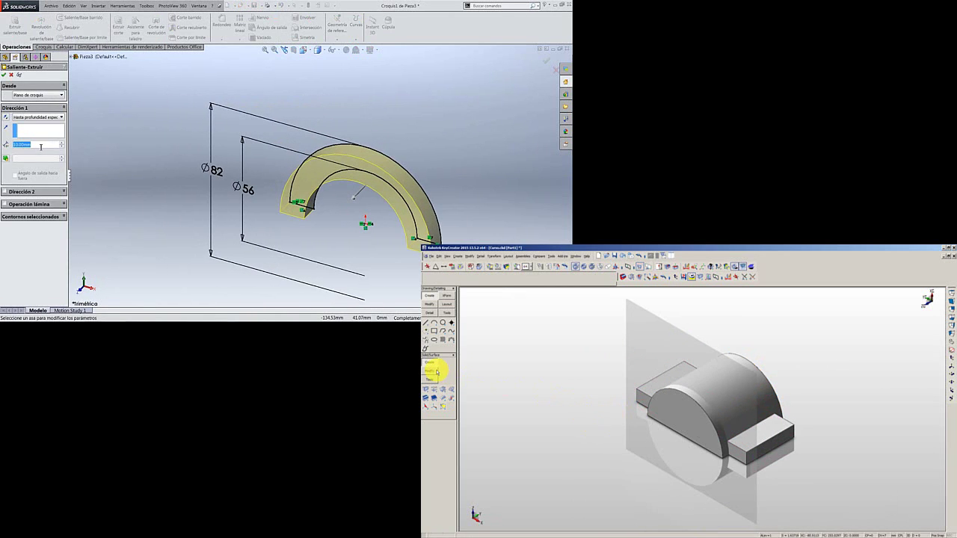
text(66)
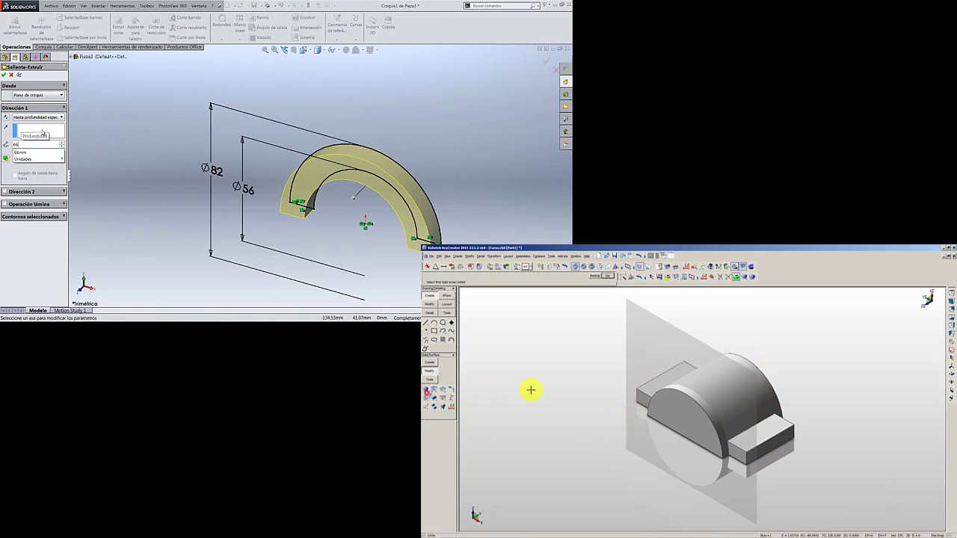
key(Return)
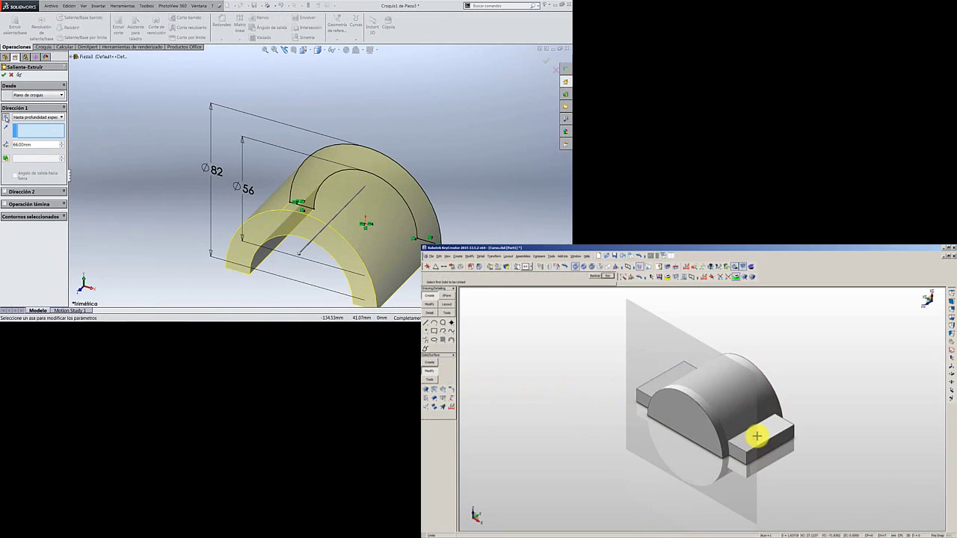
click(6, 118)
click(6, 118)
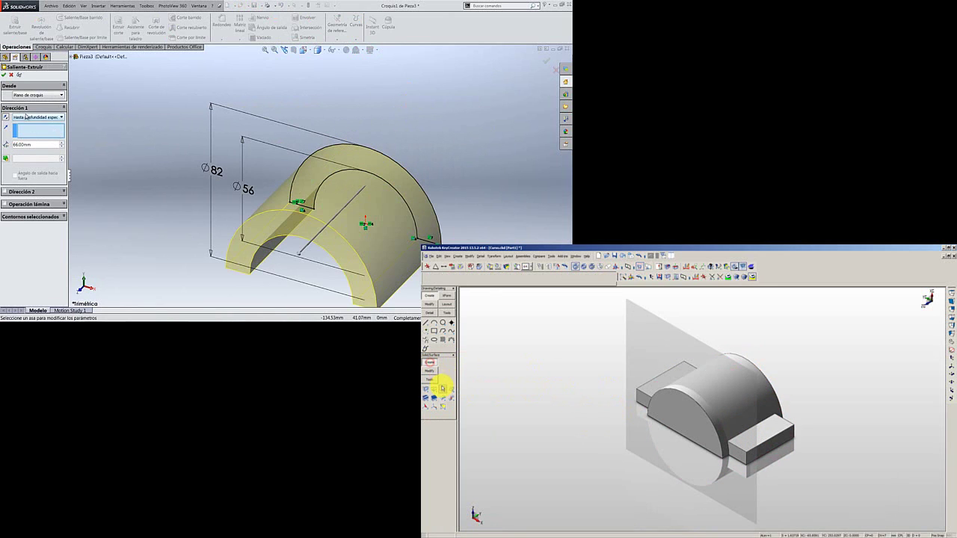
click(37, 118)
click(28, 150)
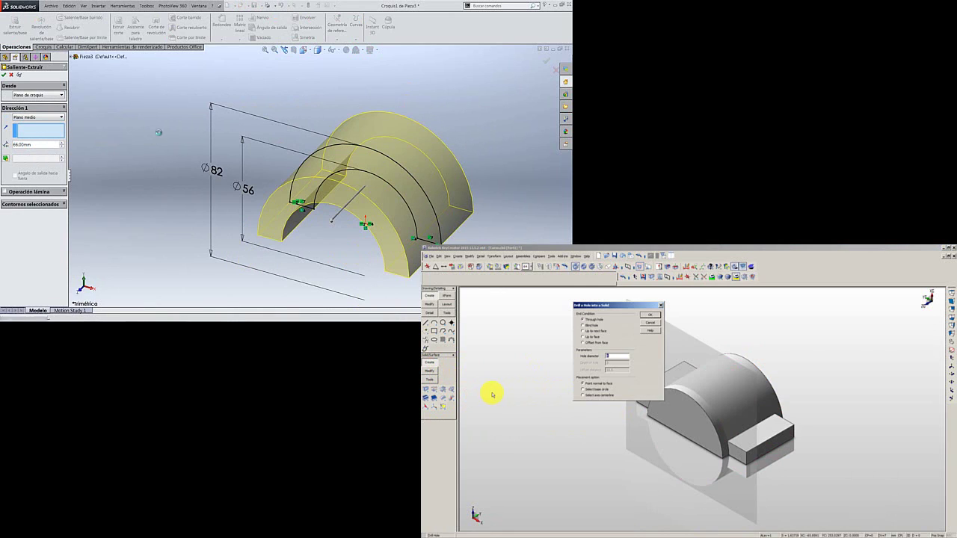
key(Return)
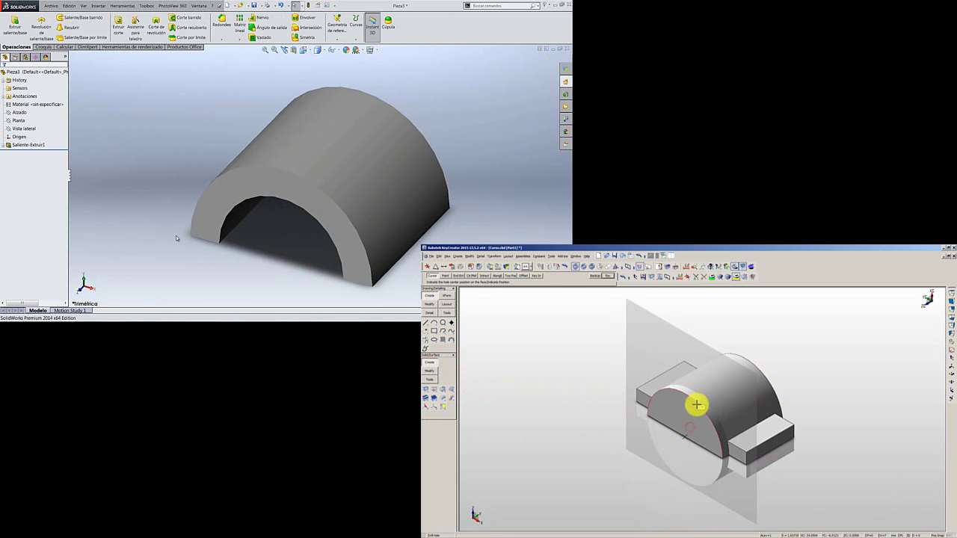
View the arch's flat end face normal-to and start a new sketch on it.
mouse_move(176, 237)
middle_down()
mouse_move(198, 189)
mouse_move(193, 208)
mouse_move(242, 251)
mouse_move(242, 215)
middle_up()
right_click(234, 134)
click(266, 152)
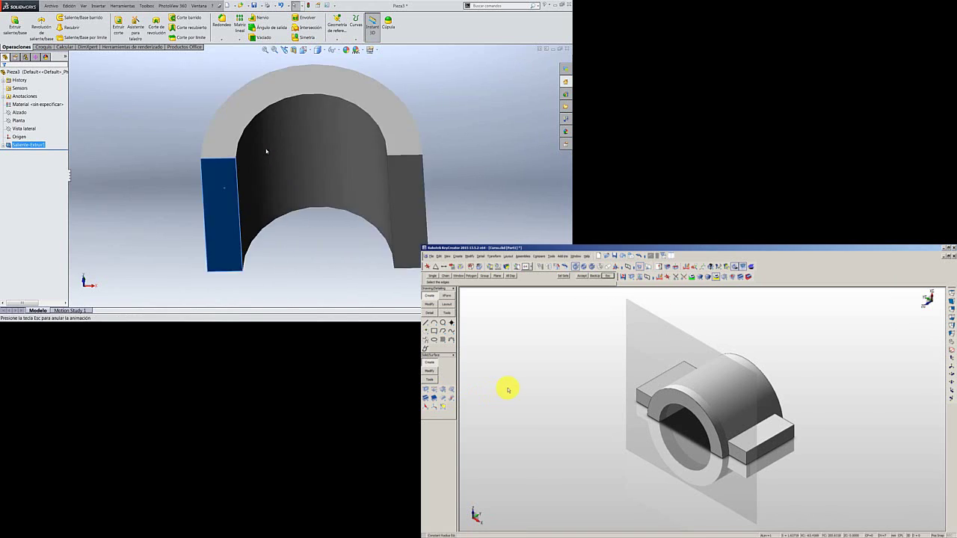
right_click(214, 153)
click(218, 133)
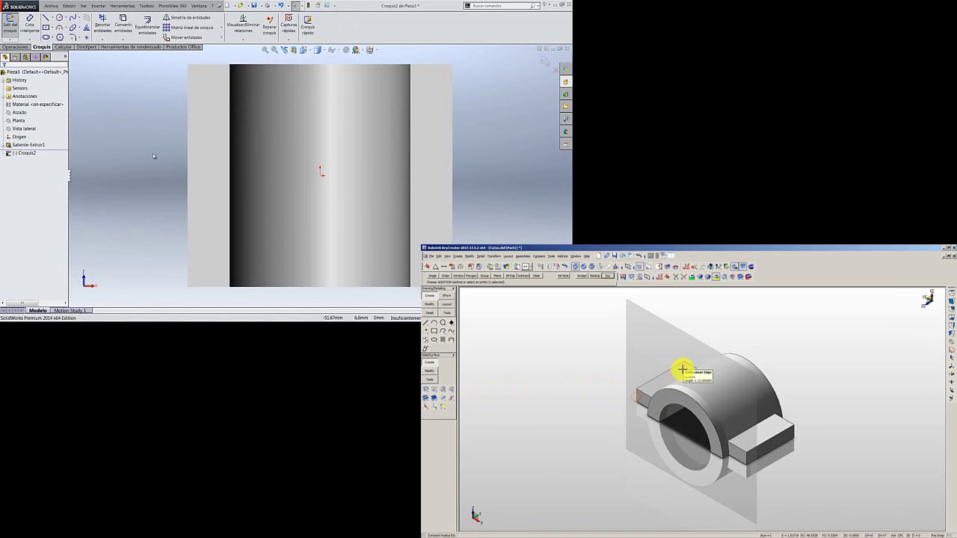
Draw a center rectangle on the part and dimension its width to 120.
click(45, 27)
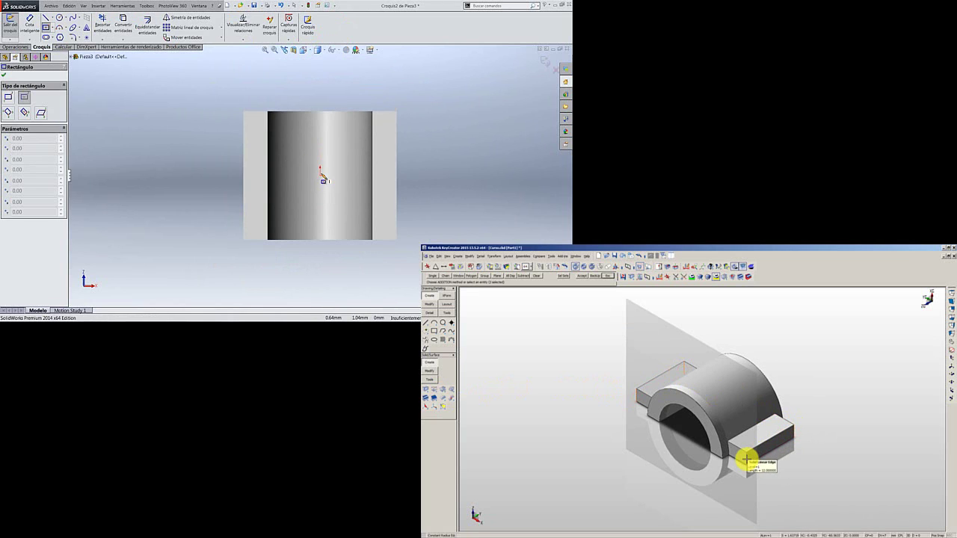
drag(320, 175, 194, 131)
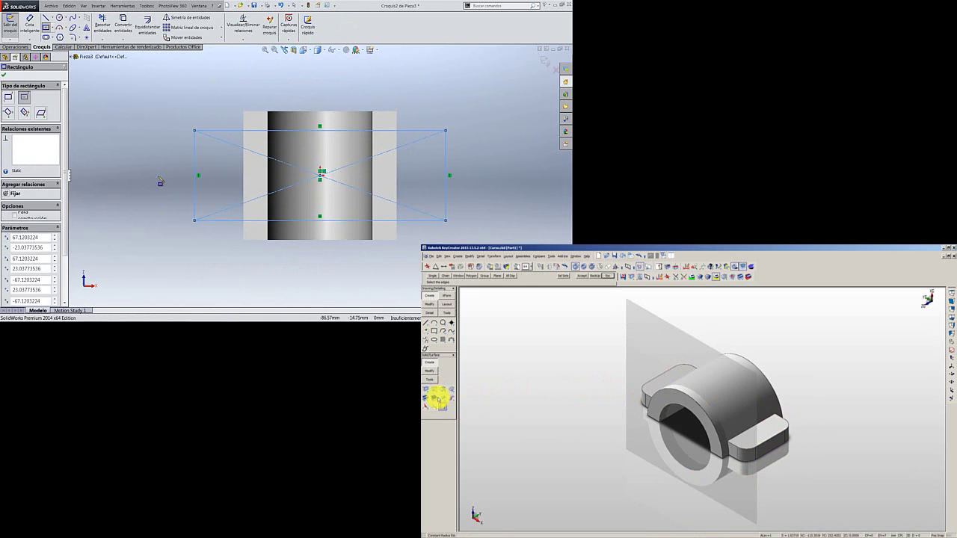
click(30, 22)
click(310, 131)
click(312, 107)
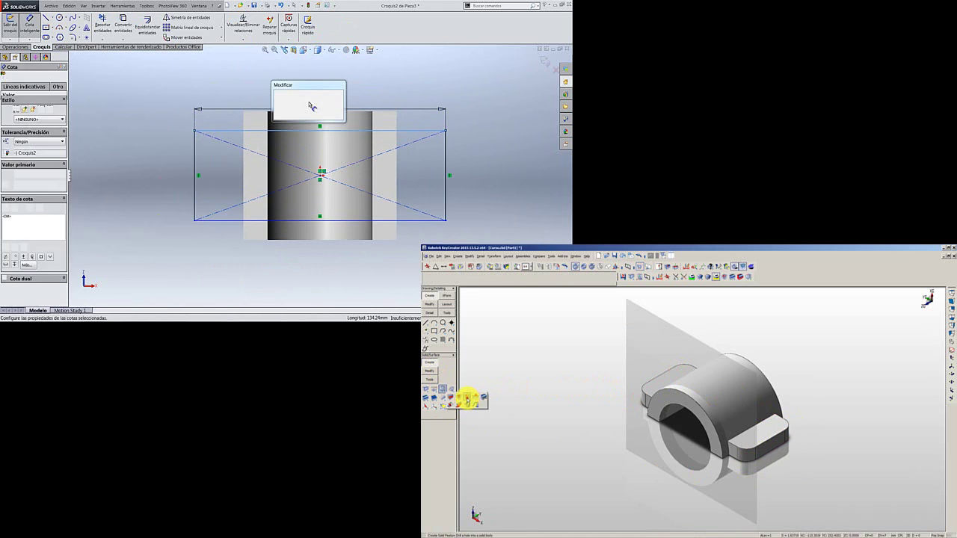
text(120)
key(Return)
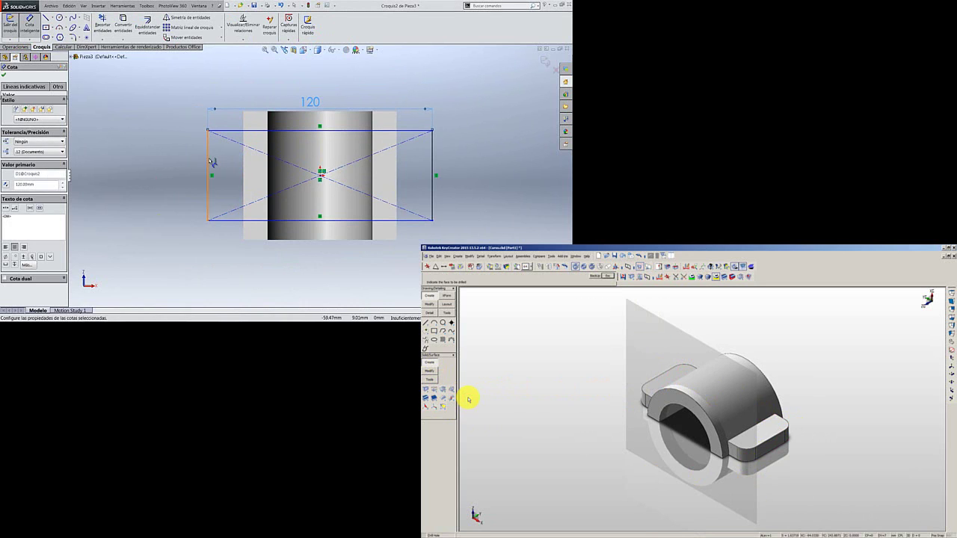
Dimension the rectangle's height to 52 and drill two holes on KeyCreator's flange.
click(212, 162)
click(644, 391)
click(183, 169)
text(52)
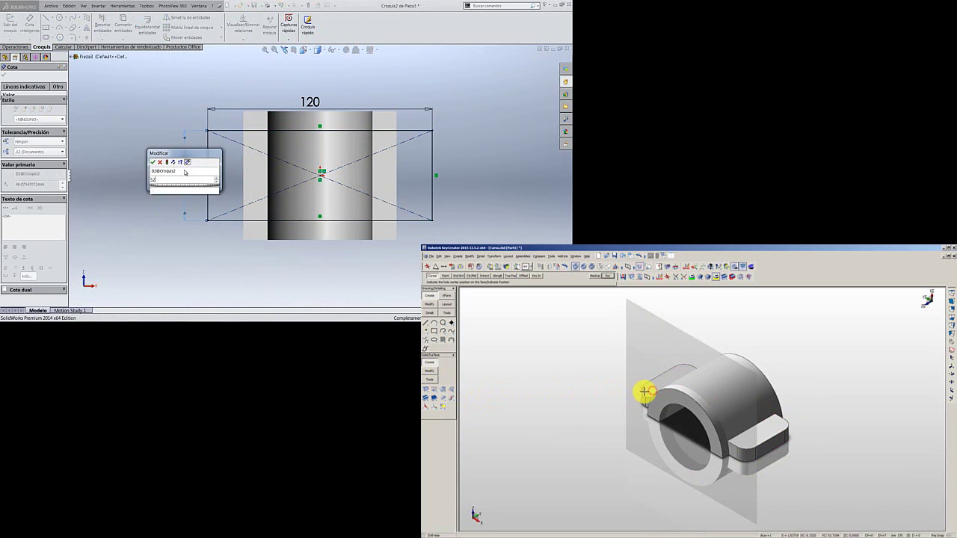
key(Return)
click(645, 392)
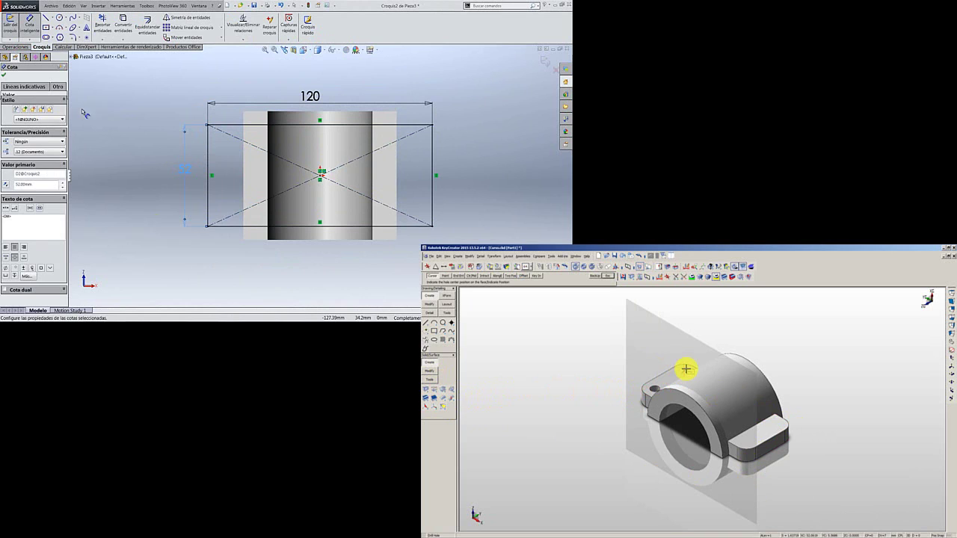
click(4, 74)
click(687, 370)
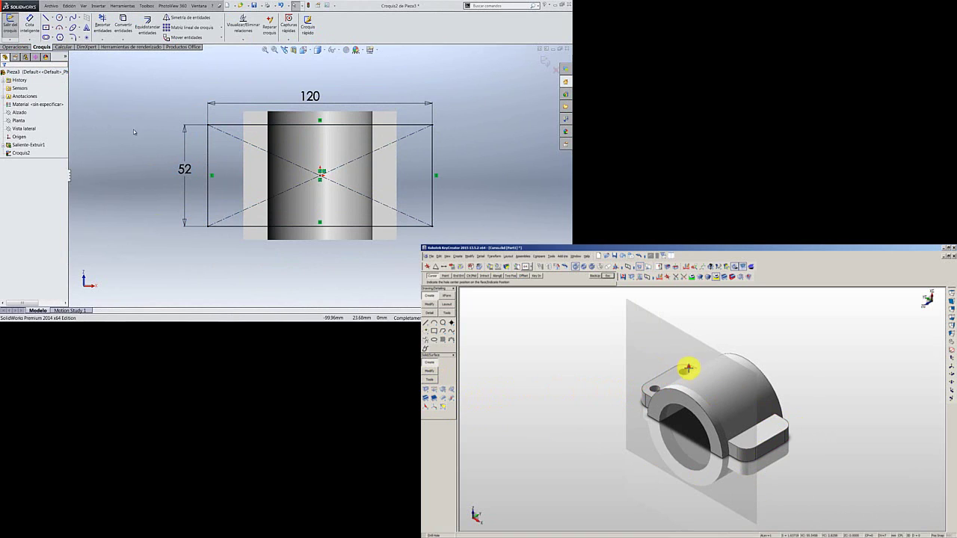
Fillet all four corners of the 120 × 52 rectangle with radius 10.
click(73, 37)
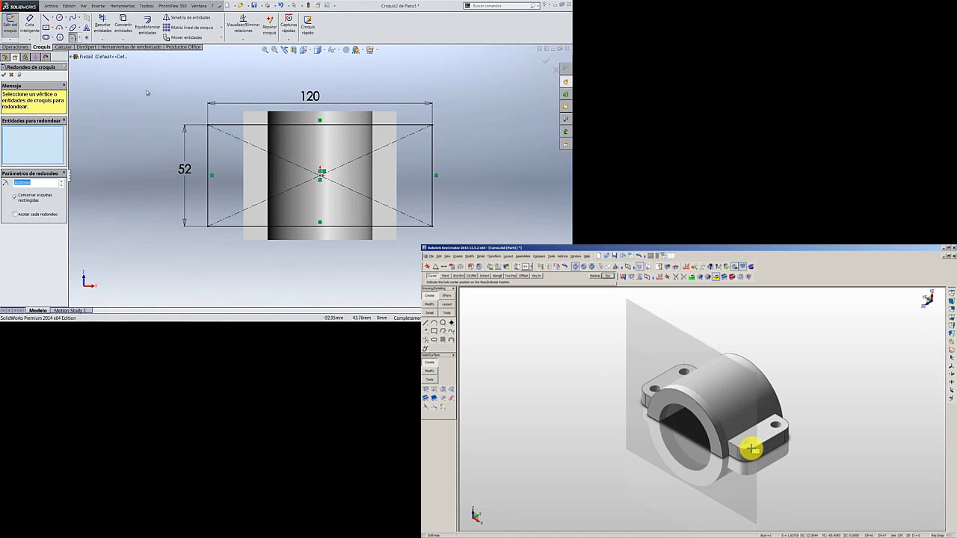
drag(146, 90, 445, 243)
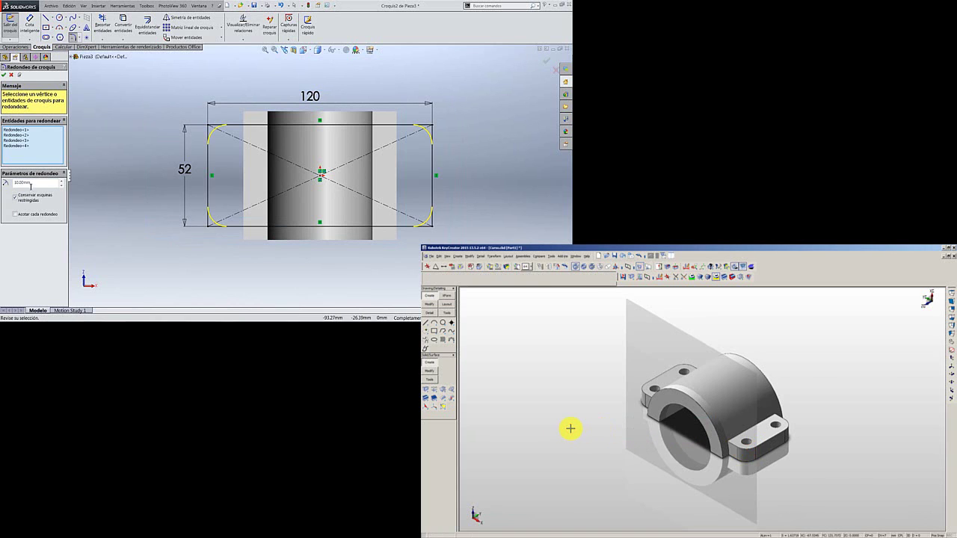
scroll(570, 428, up, 1)
scroll(569, 428, up, 3)
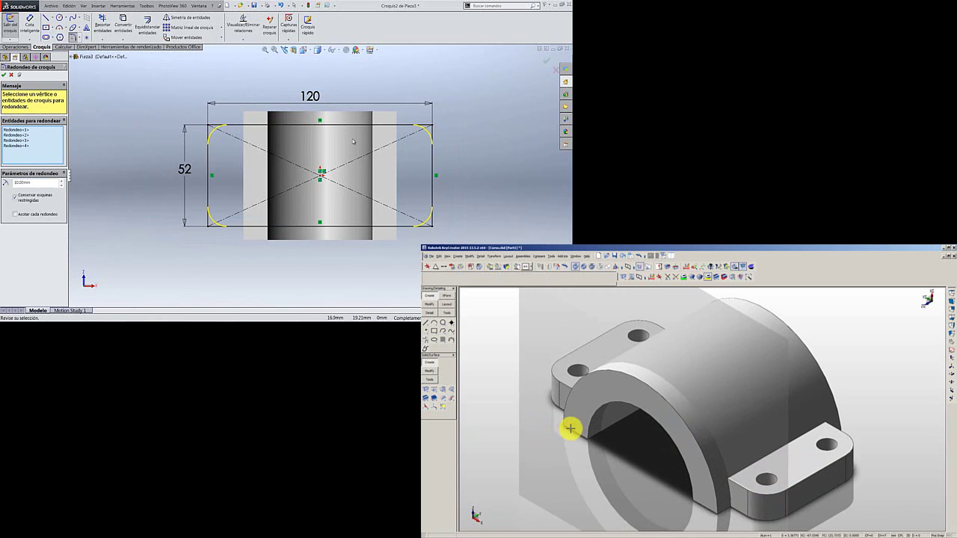
scroll(570, 428, down, 2)
scroll(569, 429, up, 2)
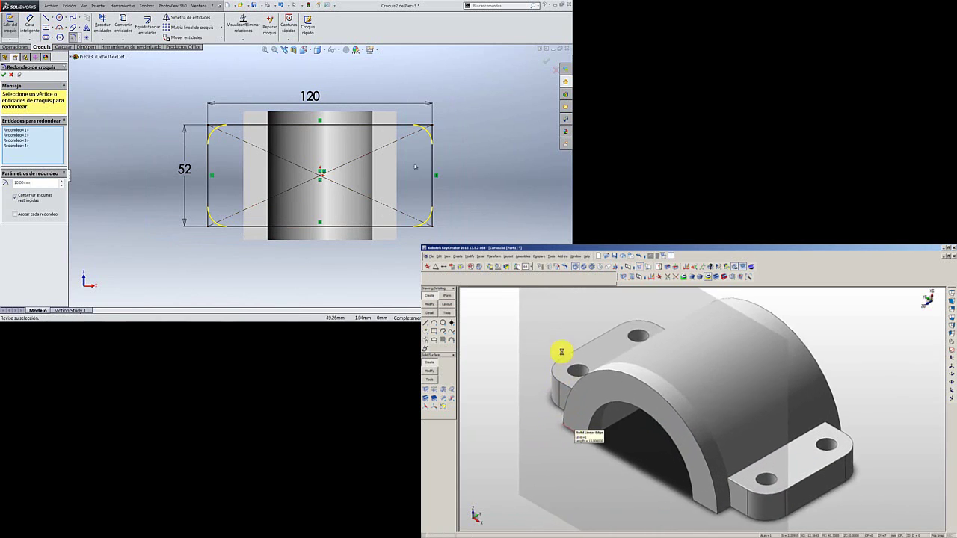
key(Escape)
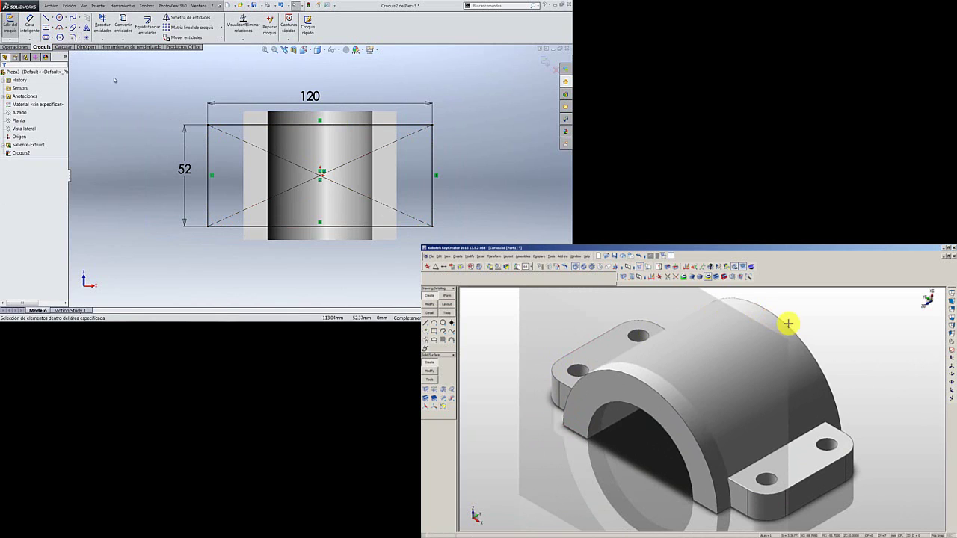
click(73, 37)
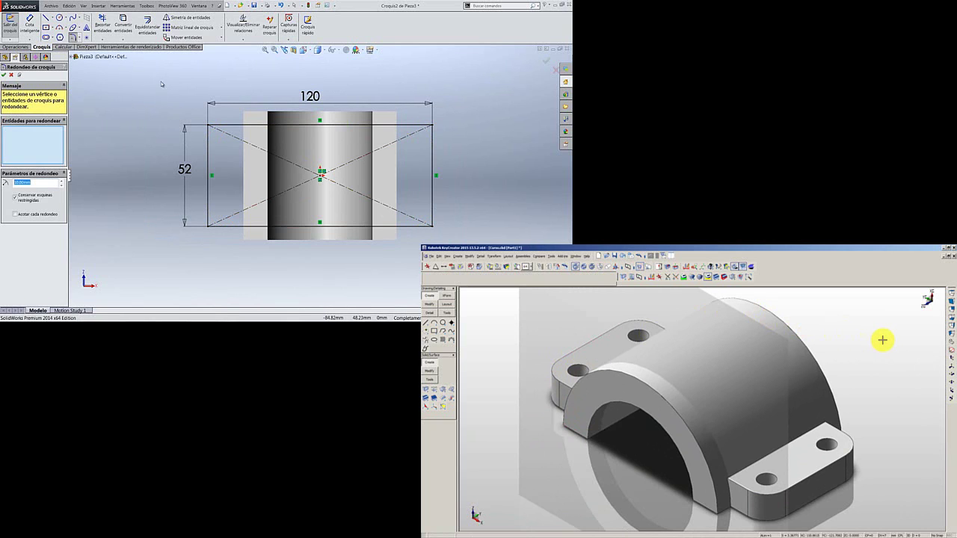
drag(161, 84, 483, 250)
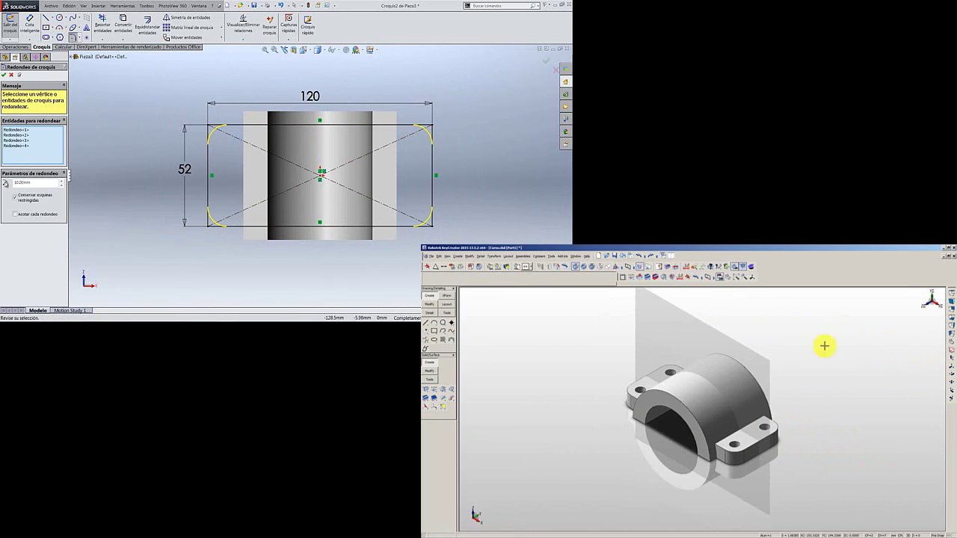
click(5, 74)
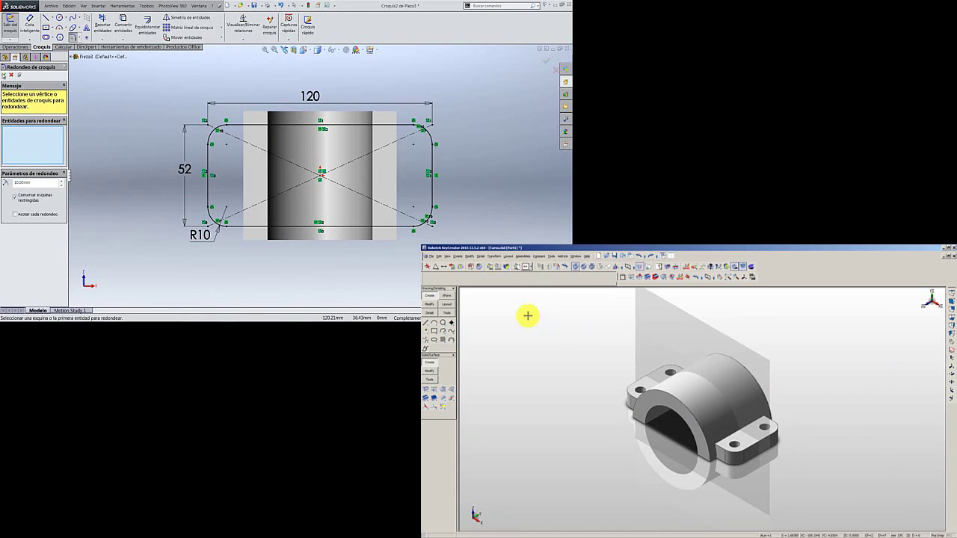
click(4, 75)
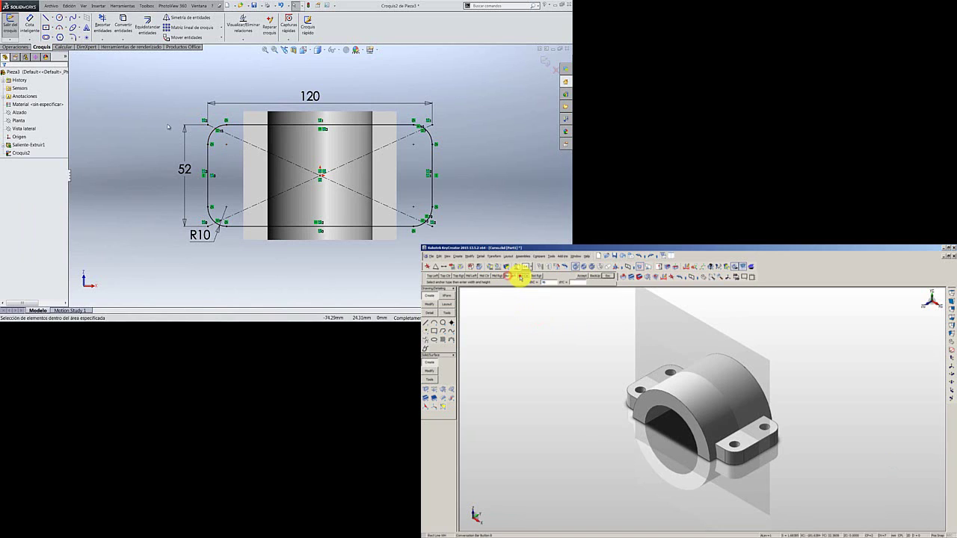
Draw four circles inside the rectangle's rounded corners.
click(59, 17)
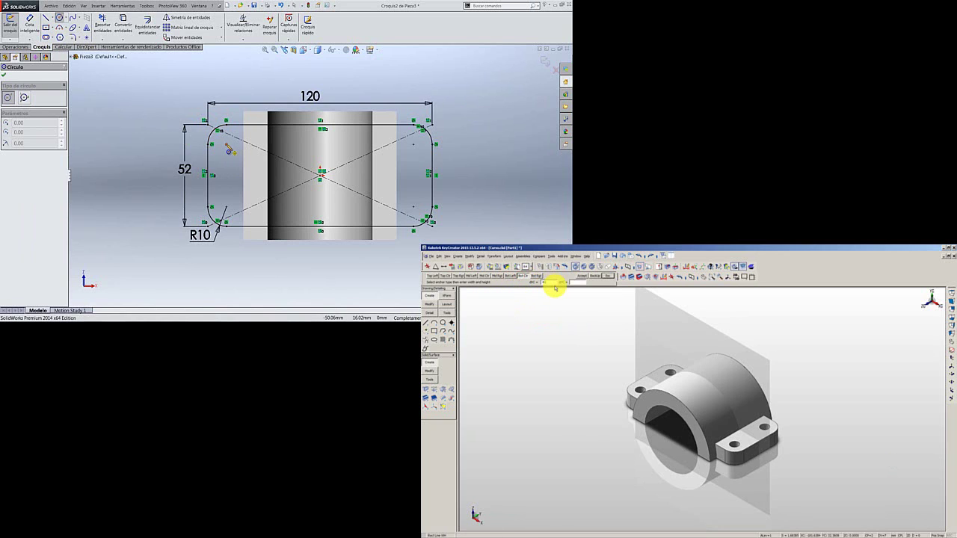
click(225, 145)
click(247, 157)
click(414, 144)
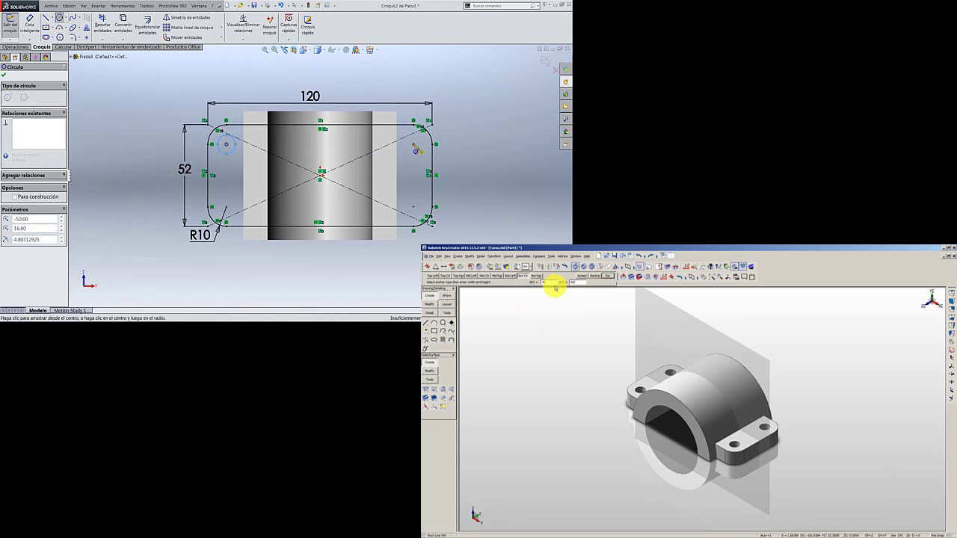
click(419, 151)
click(413, 206)
click(418, 212)
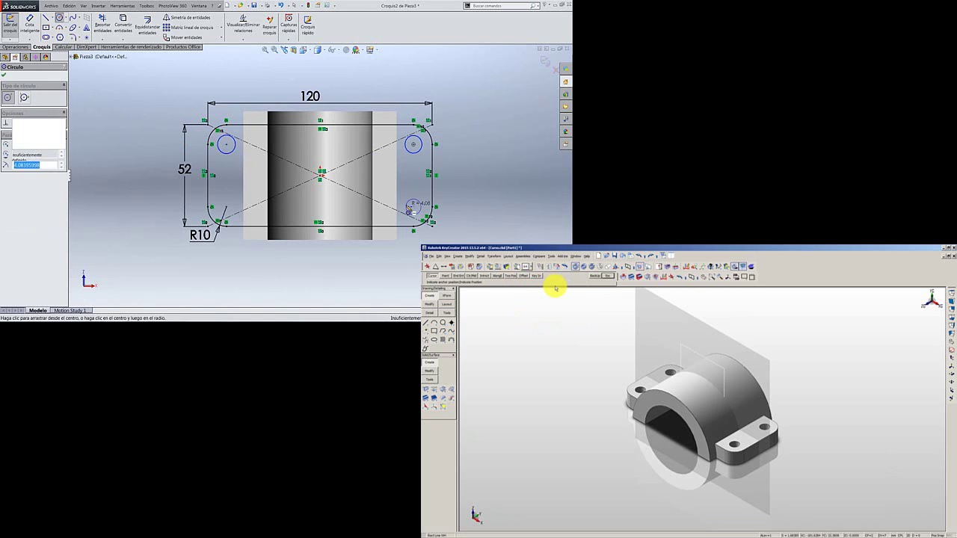
click(225, 207)
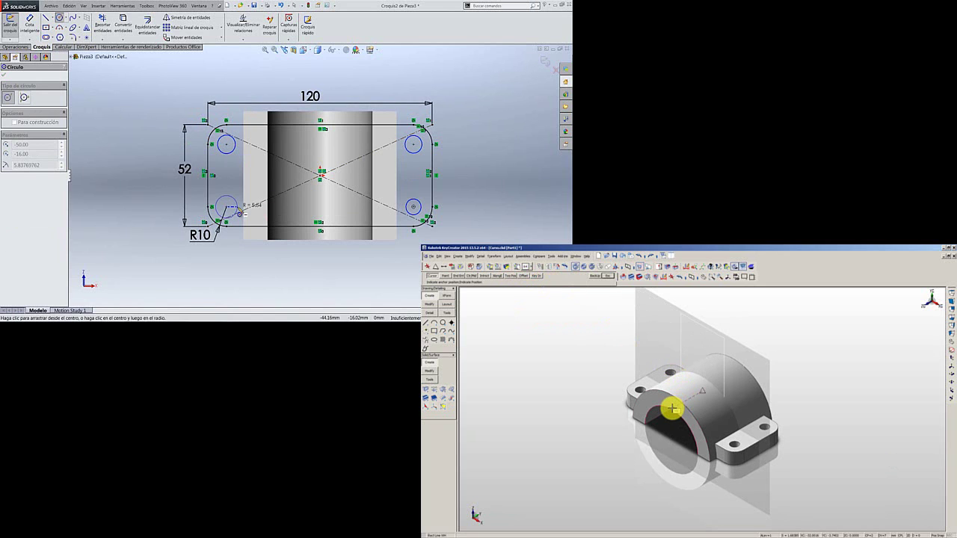
click(239, 214)
key(Escape)
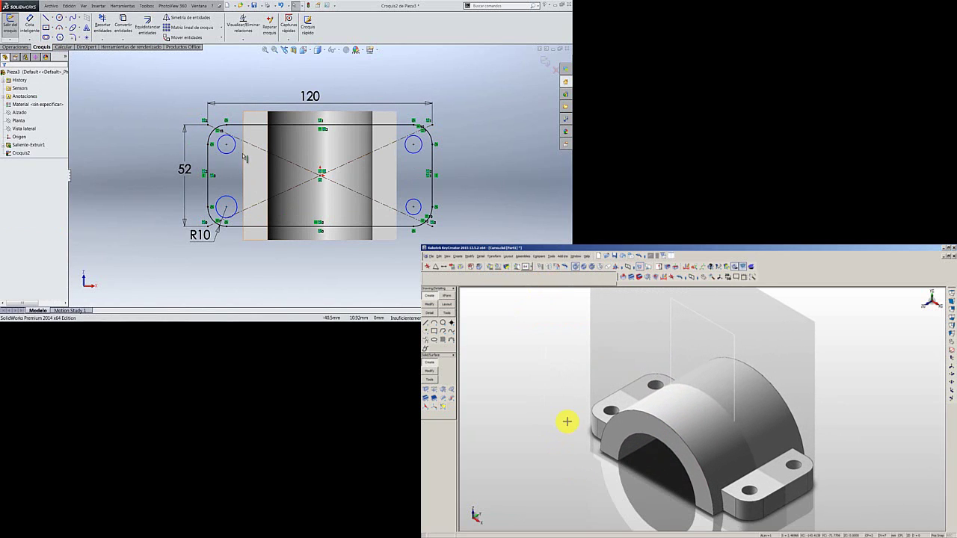
Select all four corner circles and add an Equal relation between them.
click(235, 152)
ctrl+click(234, 202)
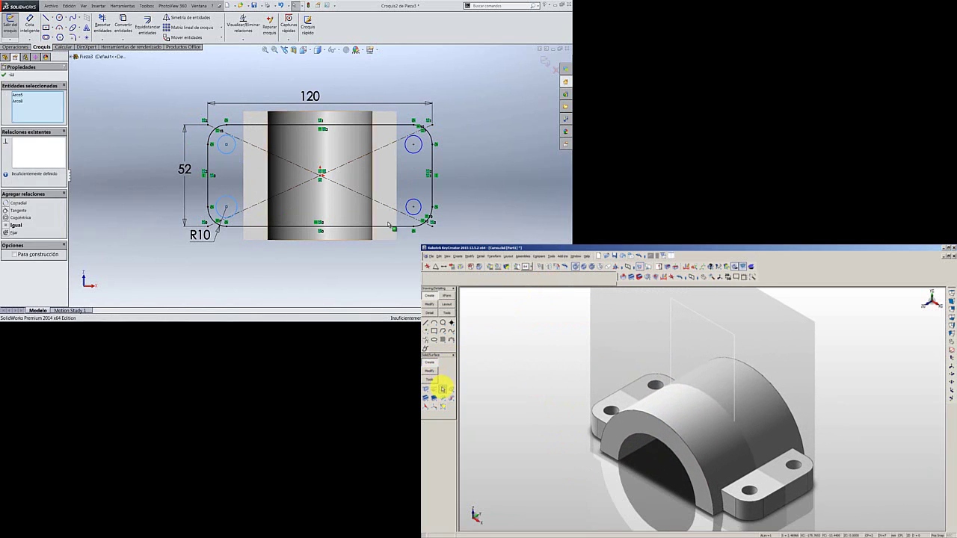
ctrl+click(416, 212)
ctrl+click(415, 154)
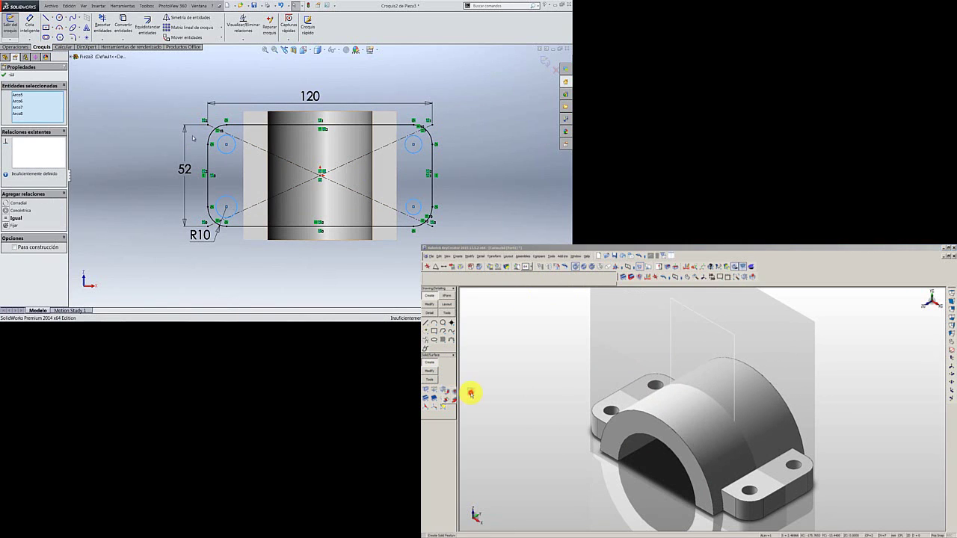
click(11, 218)
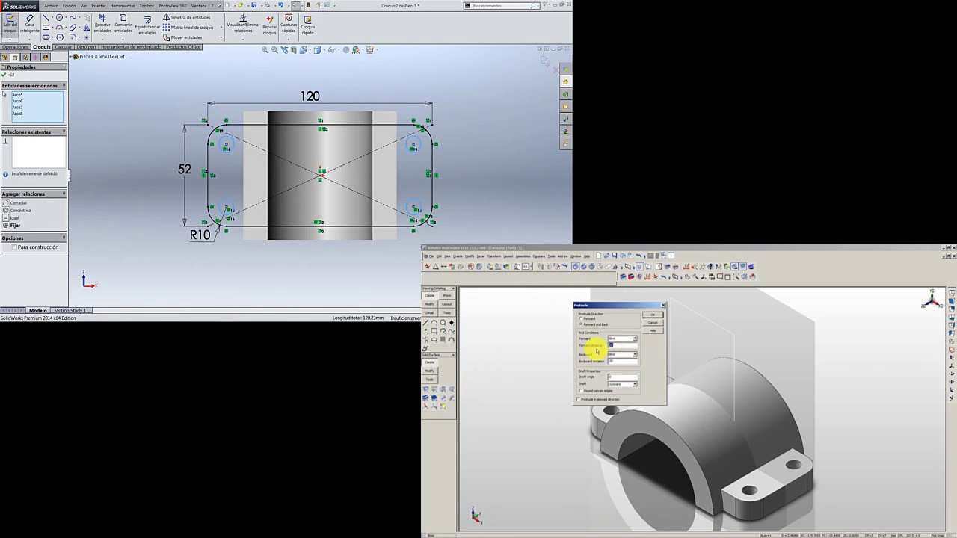
click(4, 75)
Dimension the top-left corner circle to Ø8.
key(d)
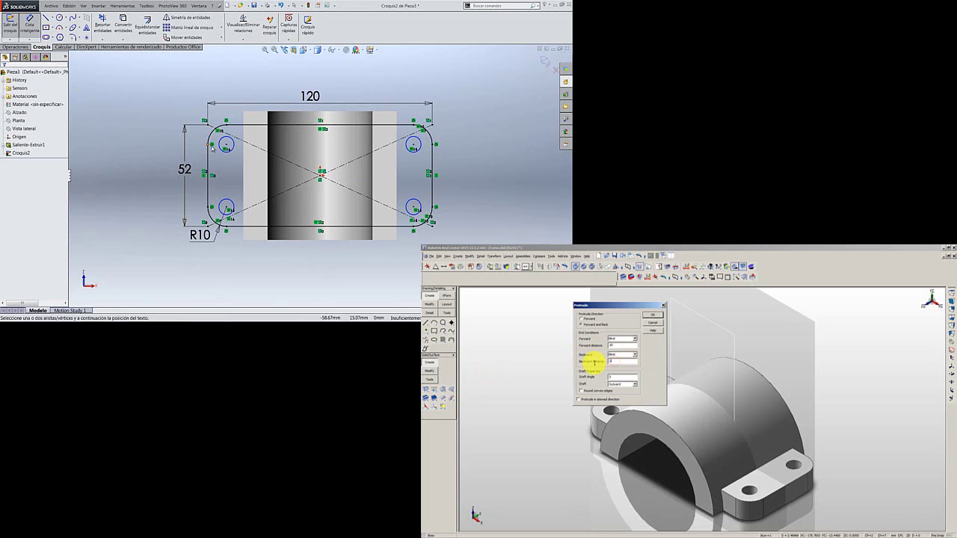
click(225, 148)
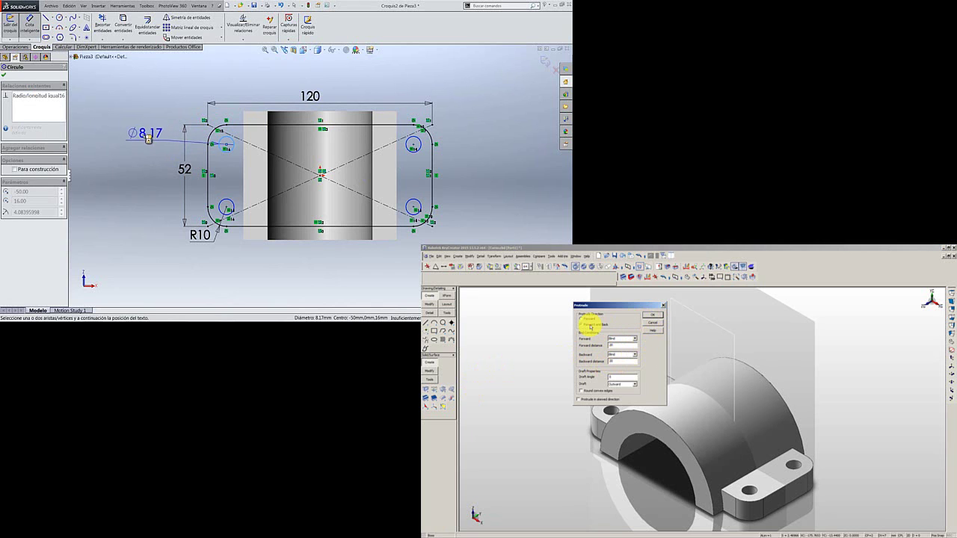
click(147, 144)
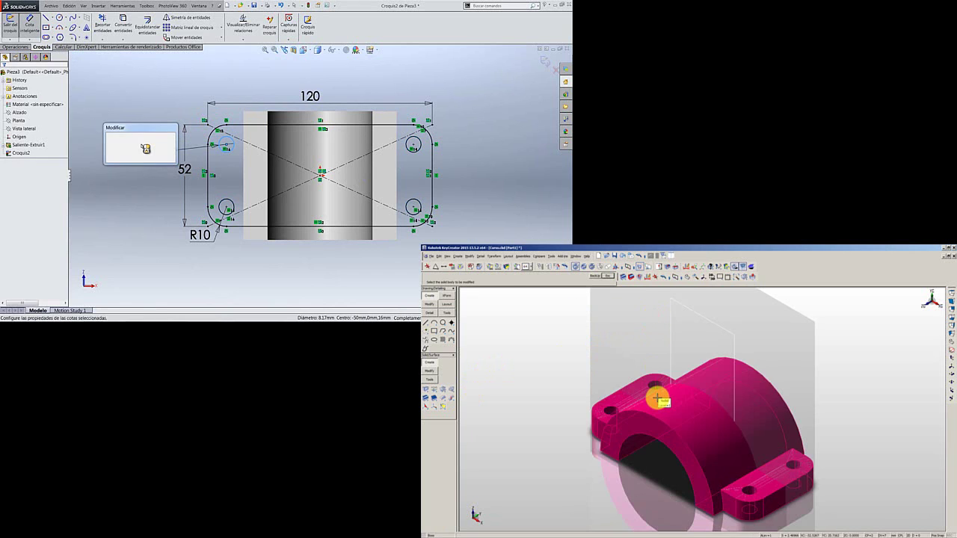
text(8.16791995mm)
key(Return)
key(Escape)
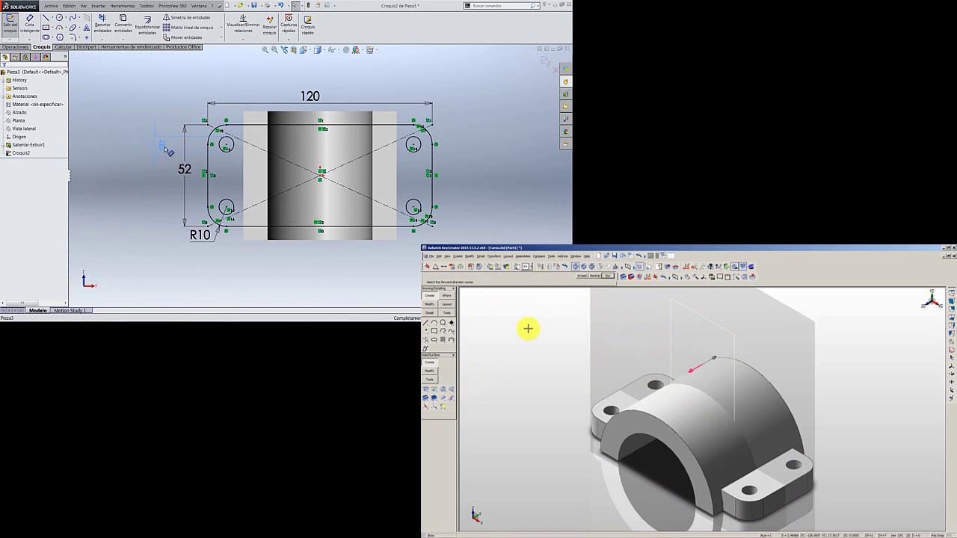
Protrude the KeyCreator rectangle into an upright block and merge it with the part.
click(690, 363)
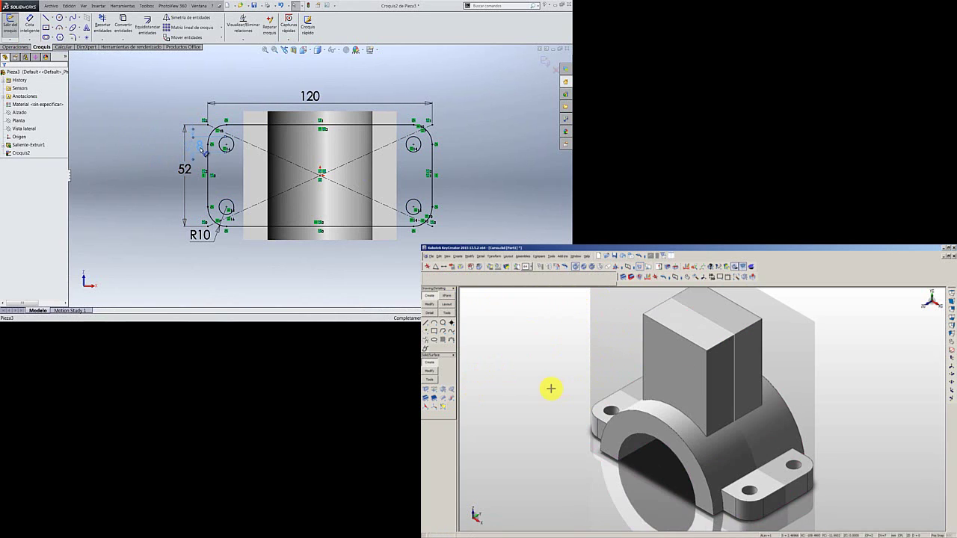
click(428, 267)
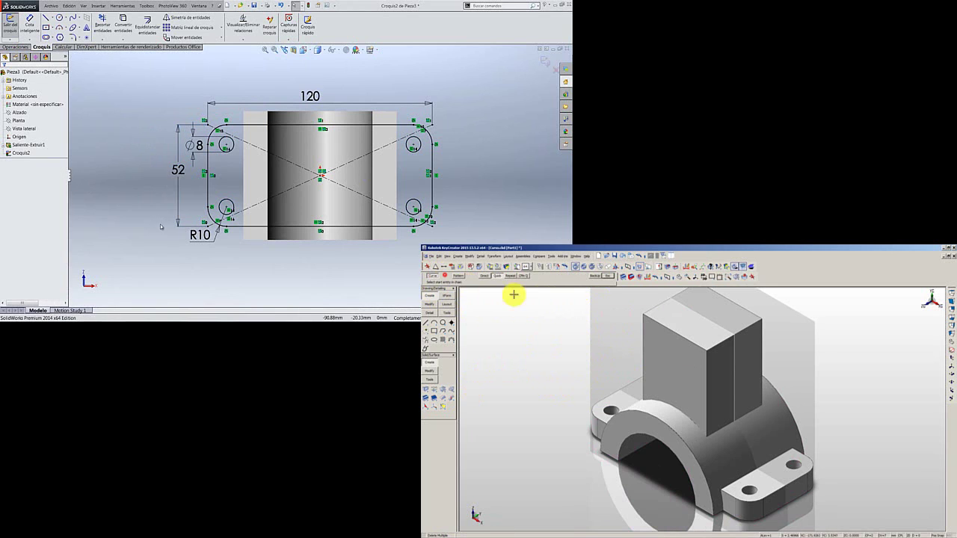
click(714, 323)
key(Return)
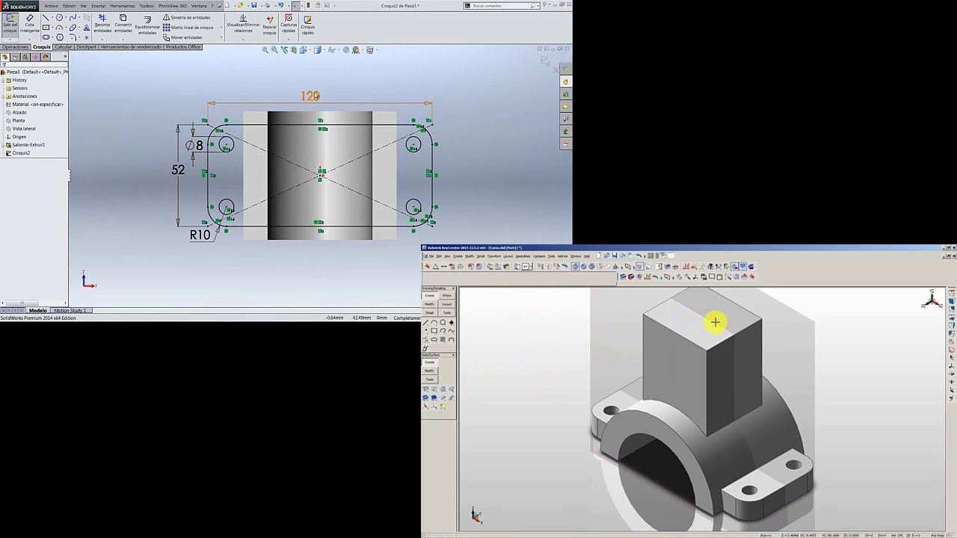
Round the upright block's two top edges with a constant-radius edge blend.
click(432, 402)
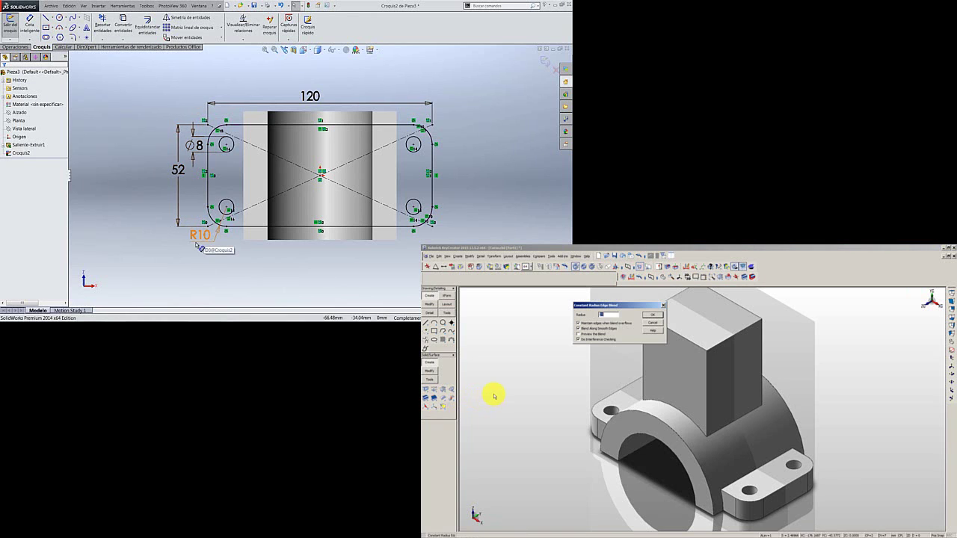
key(Return)
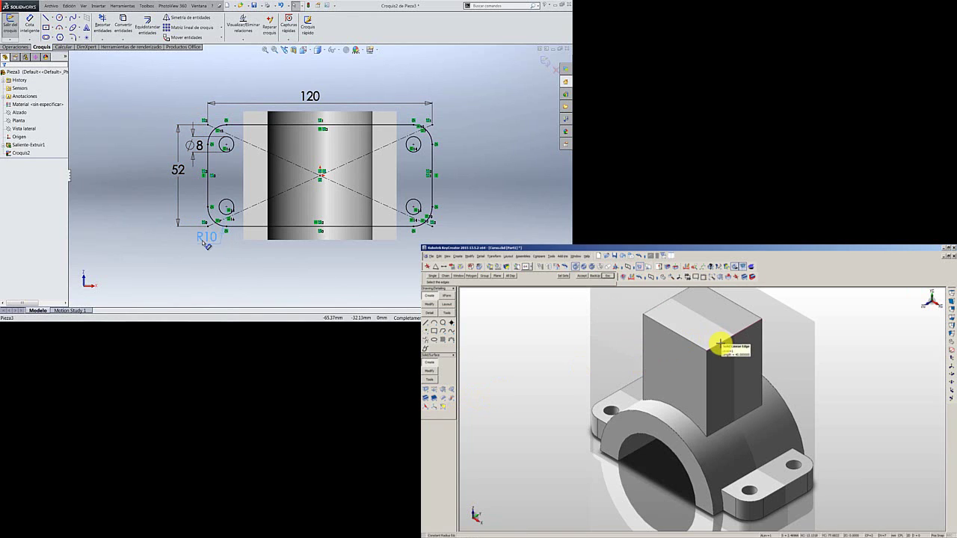
click(720, 343)
click(657, 307)
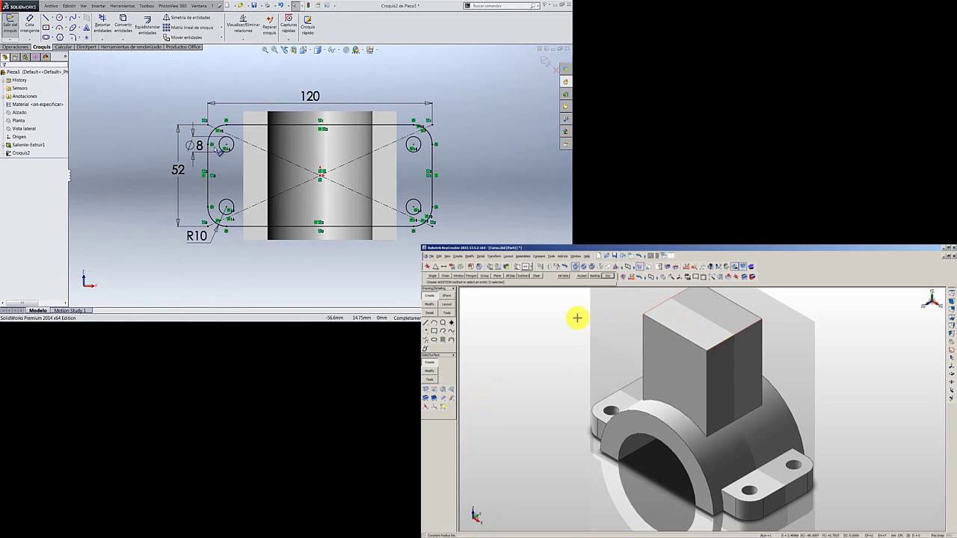
key(Return)
key(Escape)
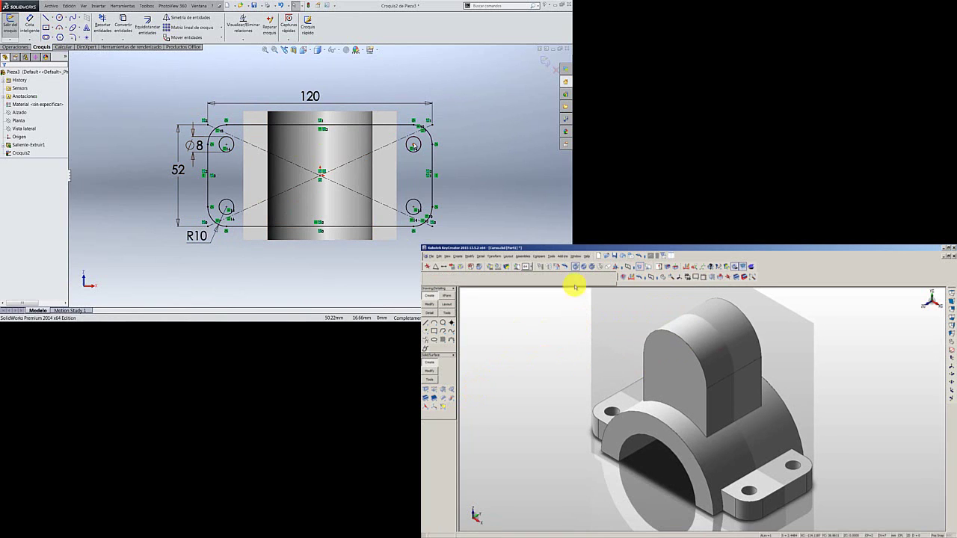
click(685, 267)
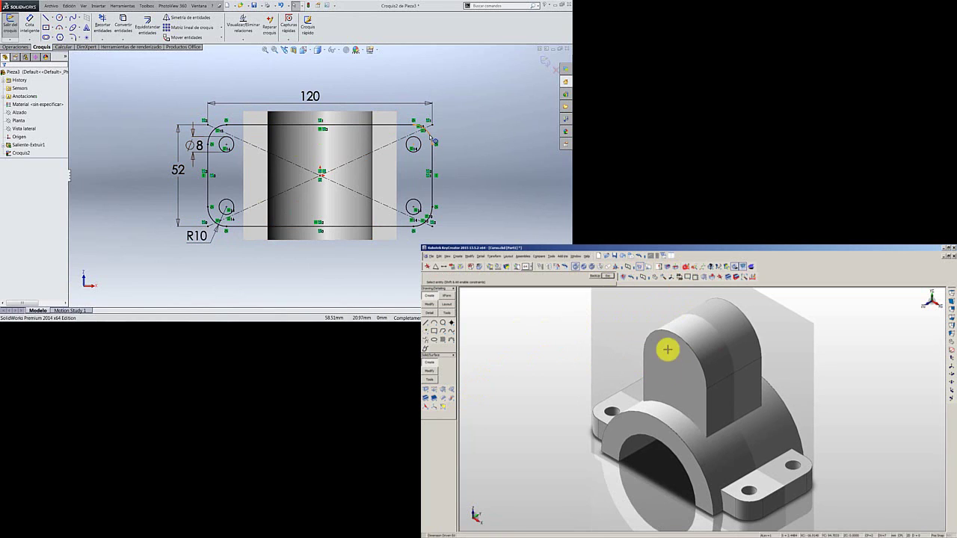
click(702, 512)
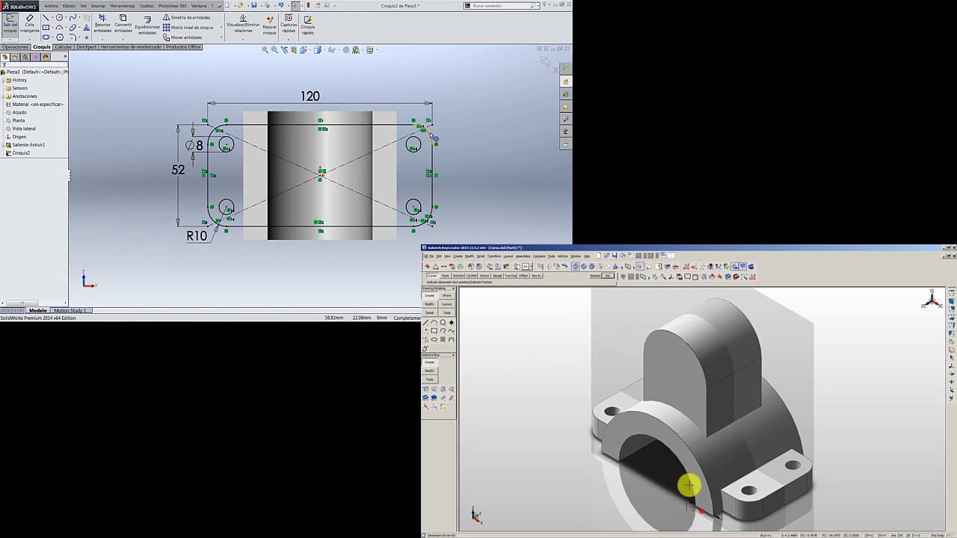
Drive the upright's base length to 56 and set the base plate extrusion to 12 mm.
click(682, 344)
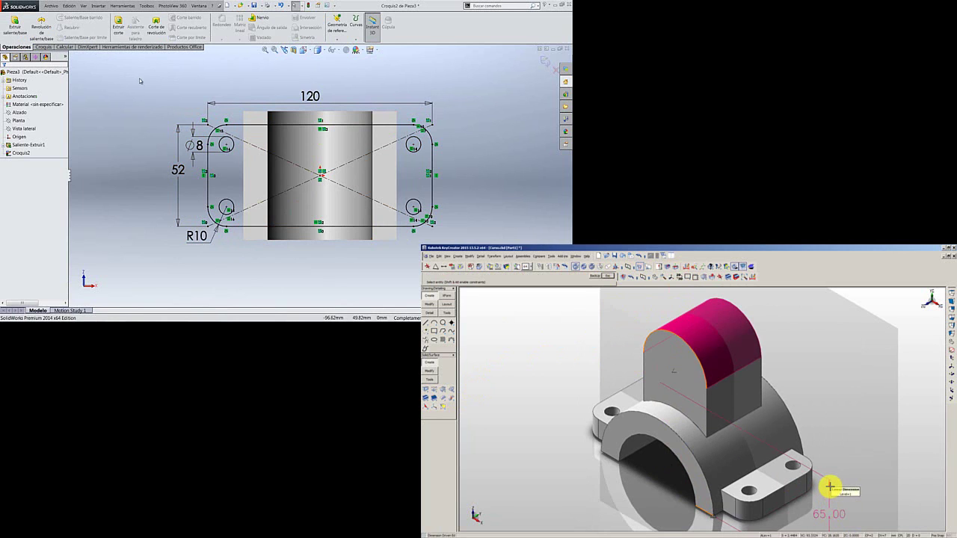
click(830, 487)
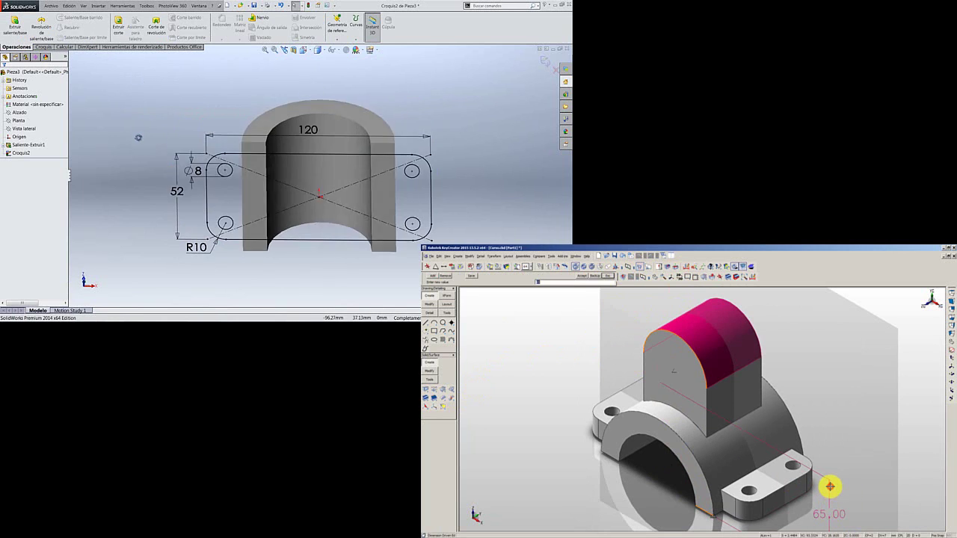
click(15, 29)
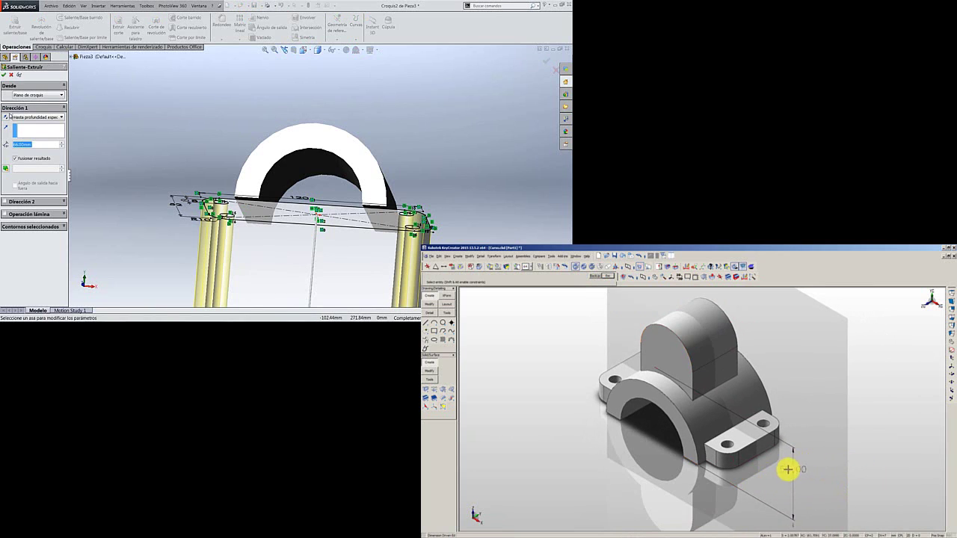
key(Delete)
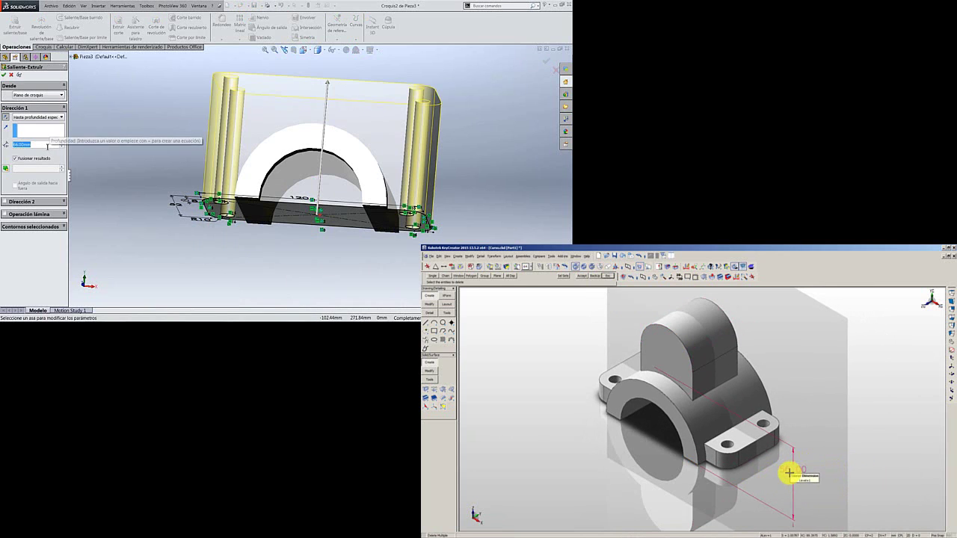
text(12)
key(Return)
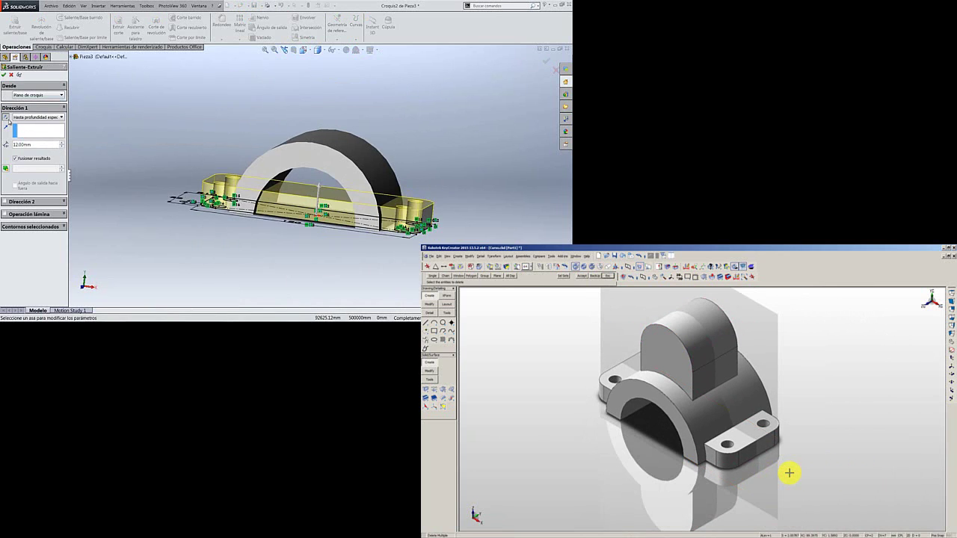
click(705, 399)
Drill a hole in KeyCreator's upright block and confirm the 12 mm base plate extrusion.
click(444, 390)
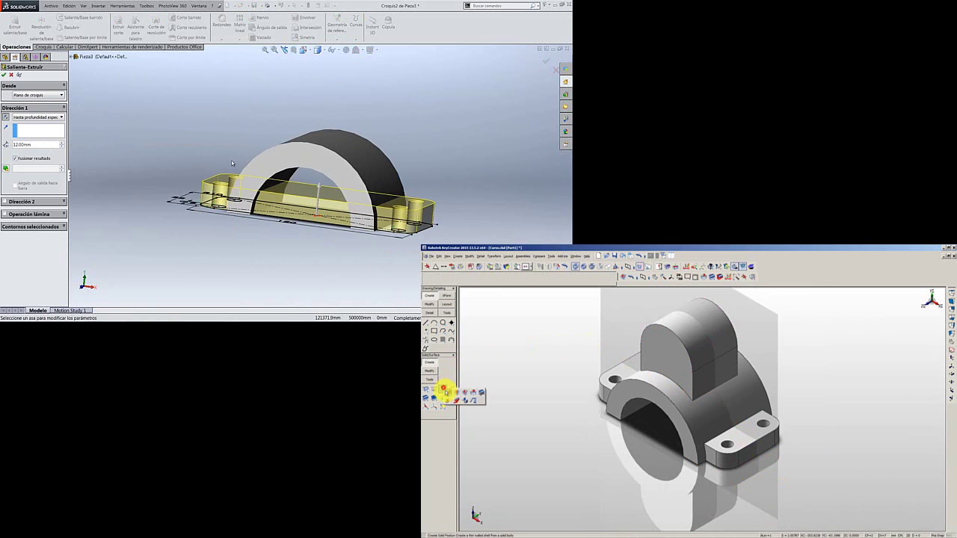
click(464, 392)
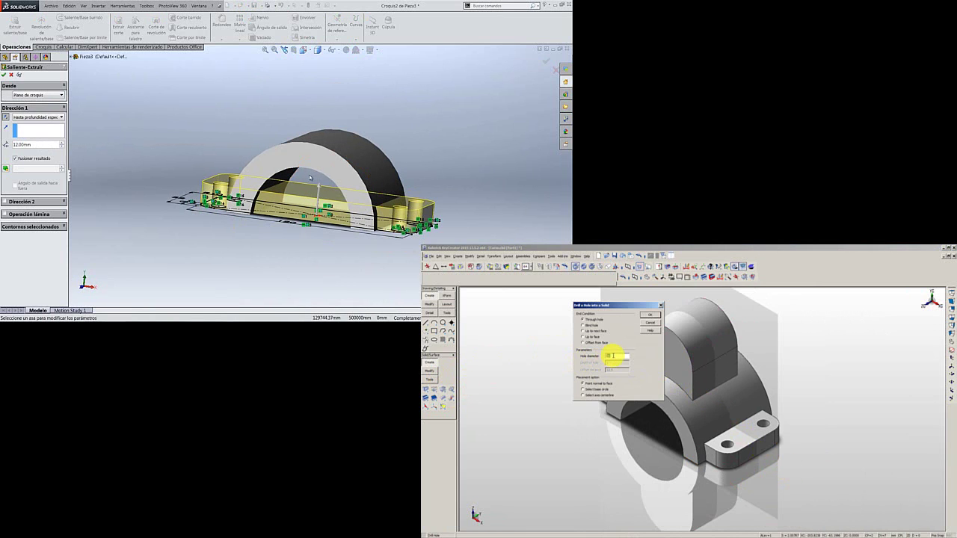
middle_drag(310, 177, 312, 214)
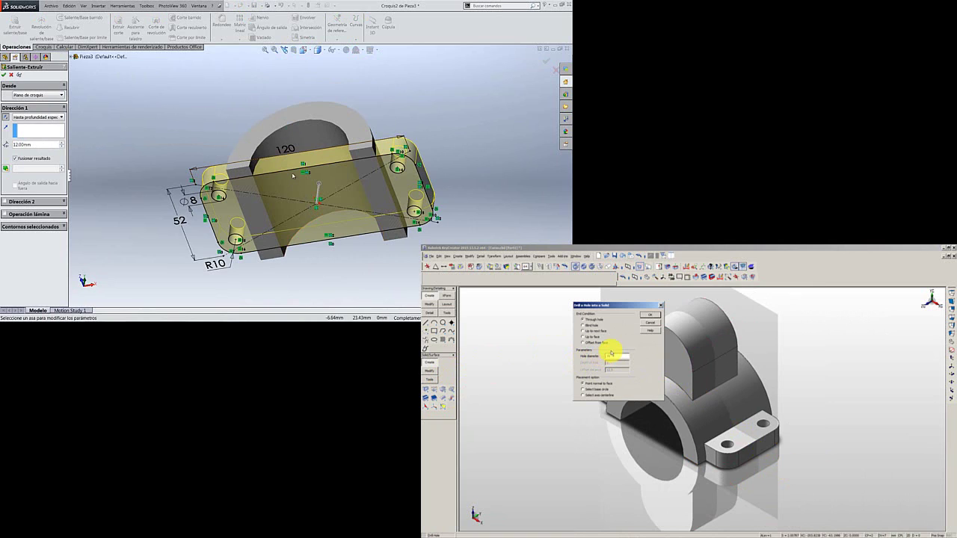
click(650, 314)
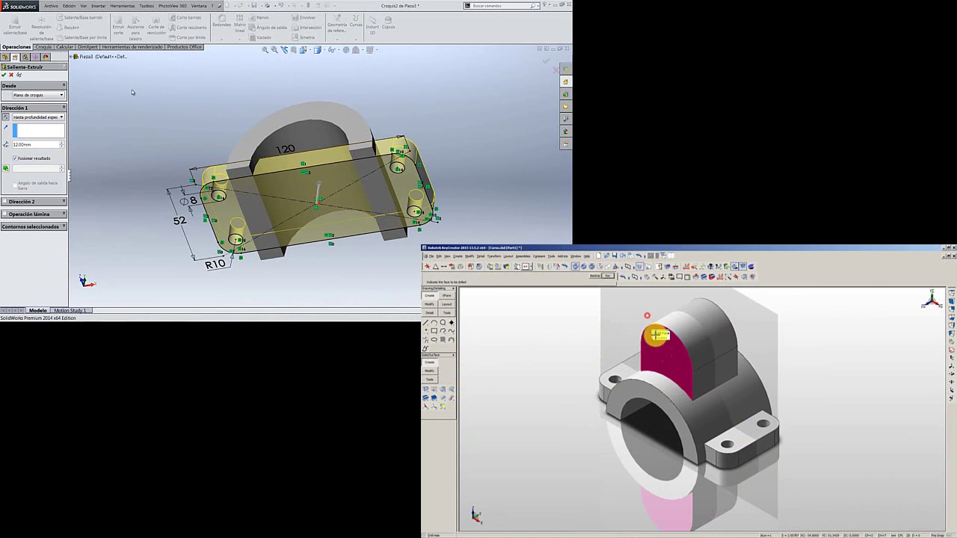
click(4, 75)
middle_drag(141, 90, 143, 155)
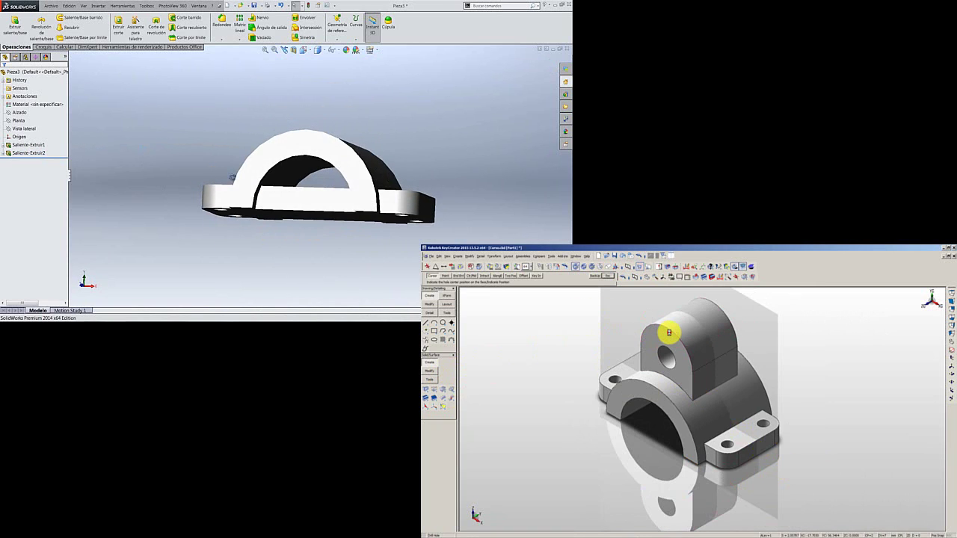
Reopen the base plate sketch Croquis2 for editing in SolidWorks.
middle_drag(232, 177, 273, 182)
scroll(562, 356, up, 2)
scroll(563, 358, up, 1)
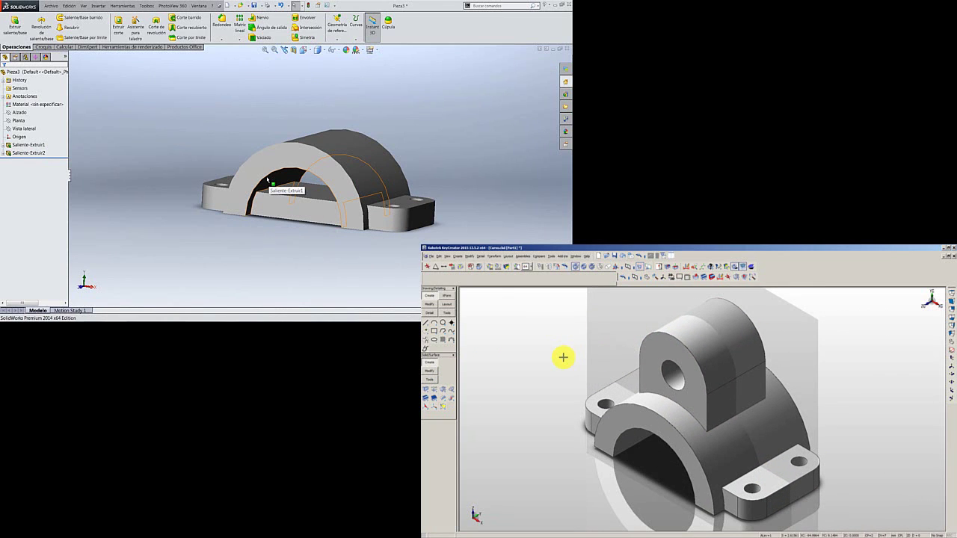
click(3, 153)
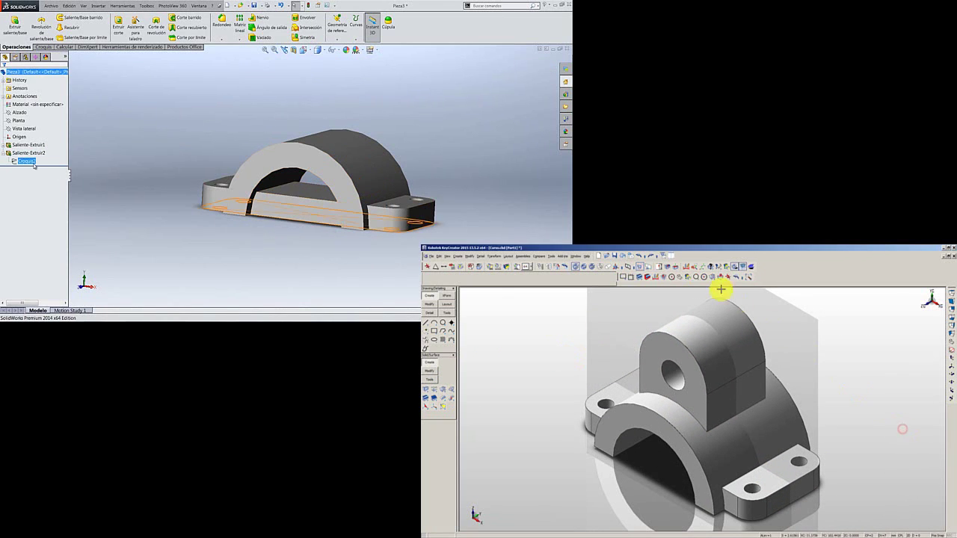
click(37, 162)
click(49, 152)
right_click(30, 162)
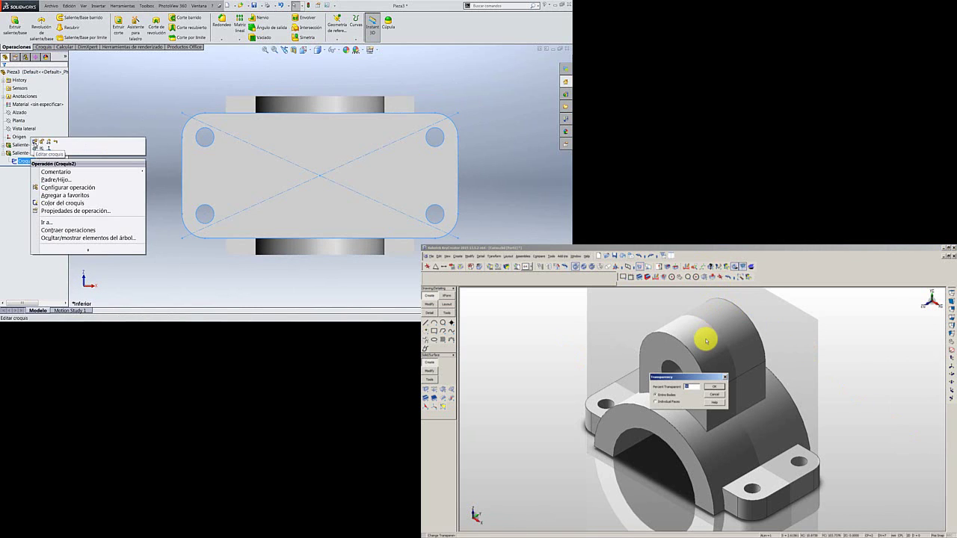
click(45, 144)
Make the KeyCreator housing solid transparent.
key(Return)
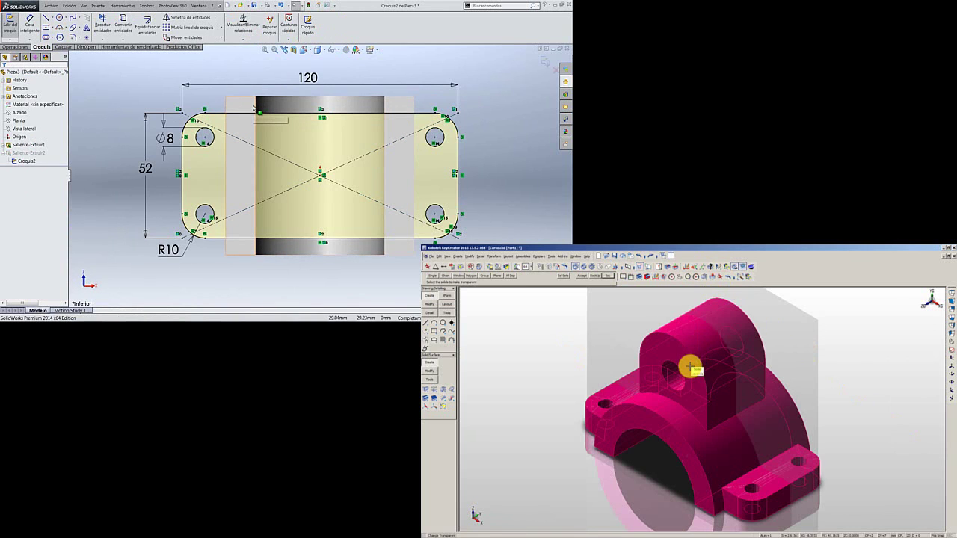
click(689, 367)
key(Return)
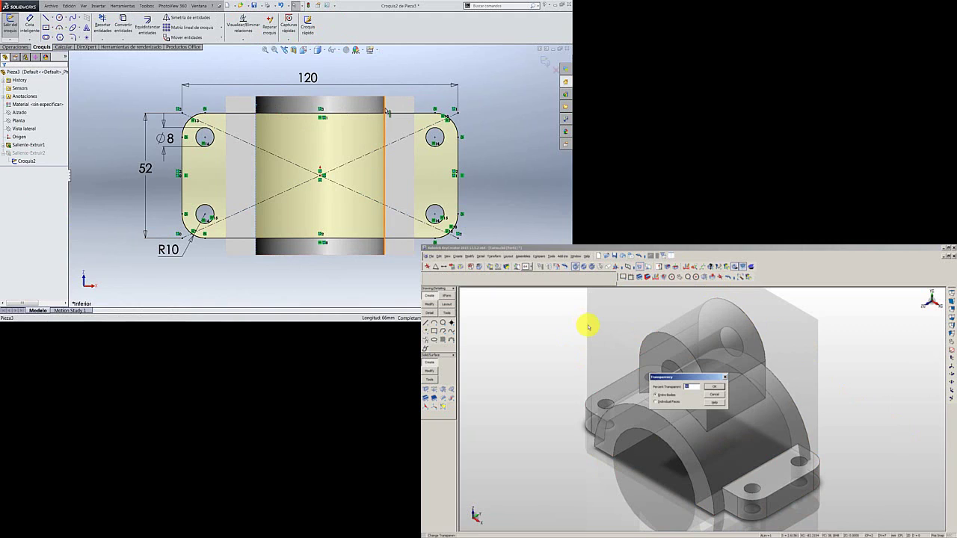
key(Return)
Project the arch edges into the SolidWorks sketch and start Trim; choose Center-Diameter circles in KeyCreator.
right_click(510, 329)
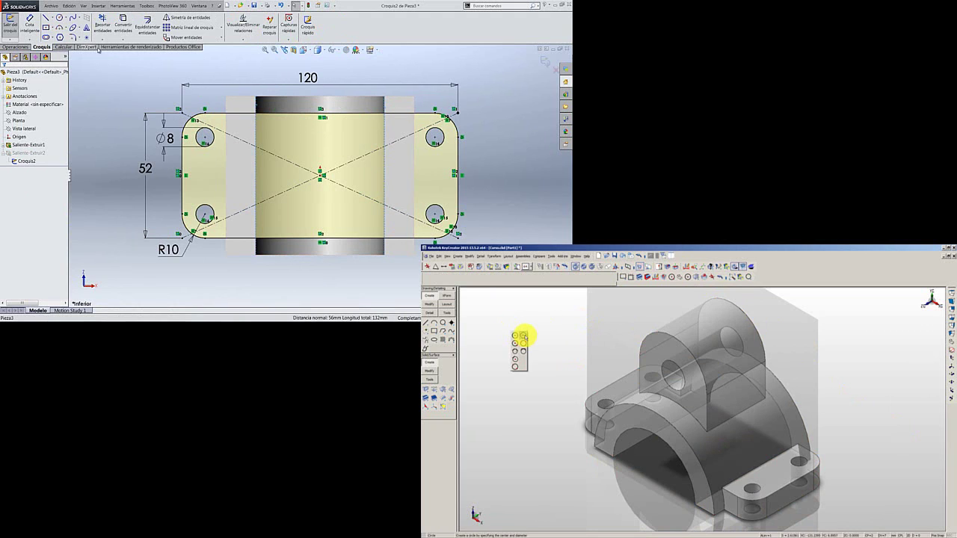
click(522, 336)
click(123, 26)
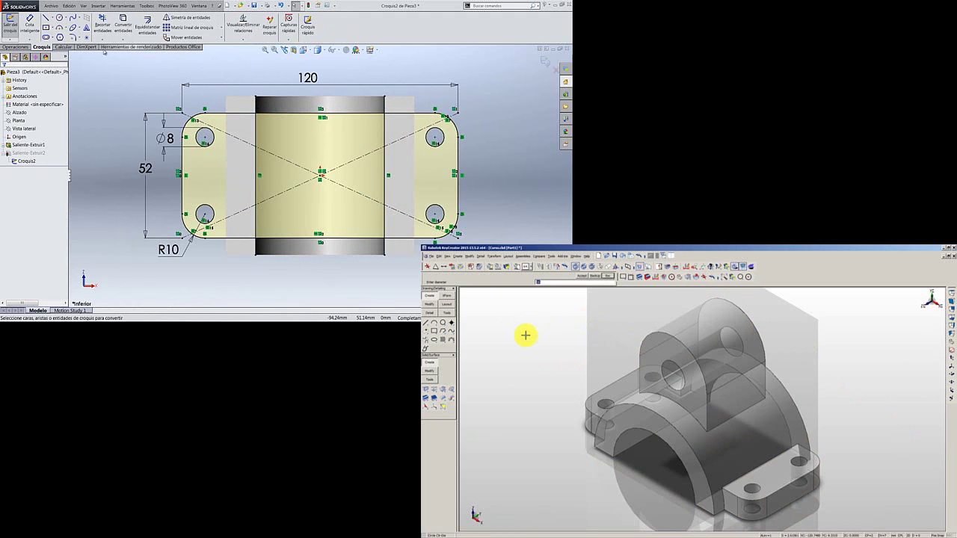
key(Return)
click(103, 29)
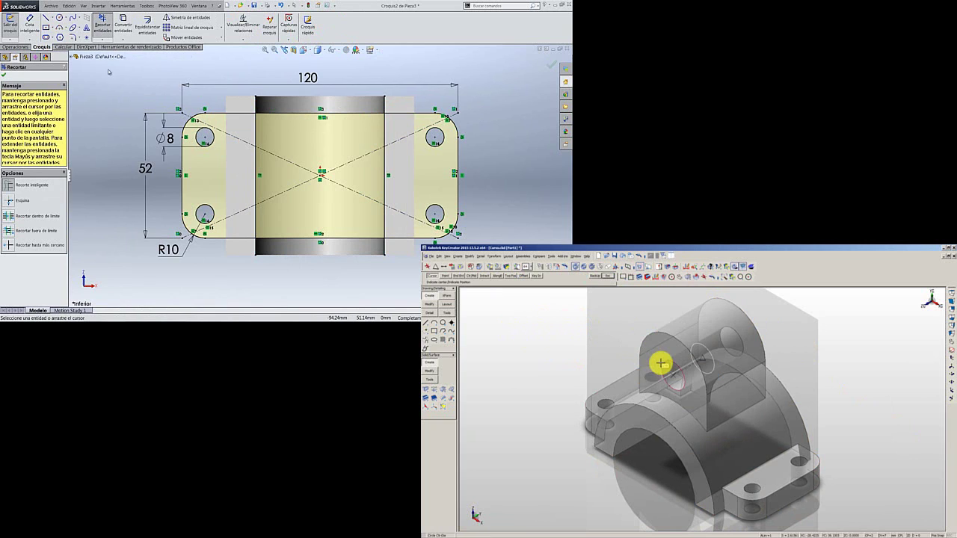
Draw two circles of different diameters at the upright's hole in KeyCreator.
click(661, 364)
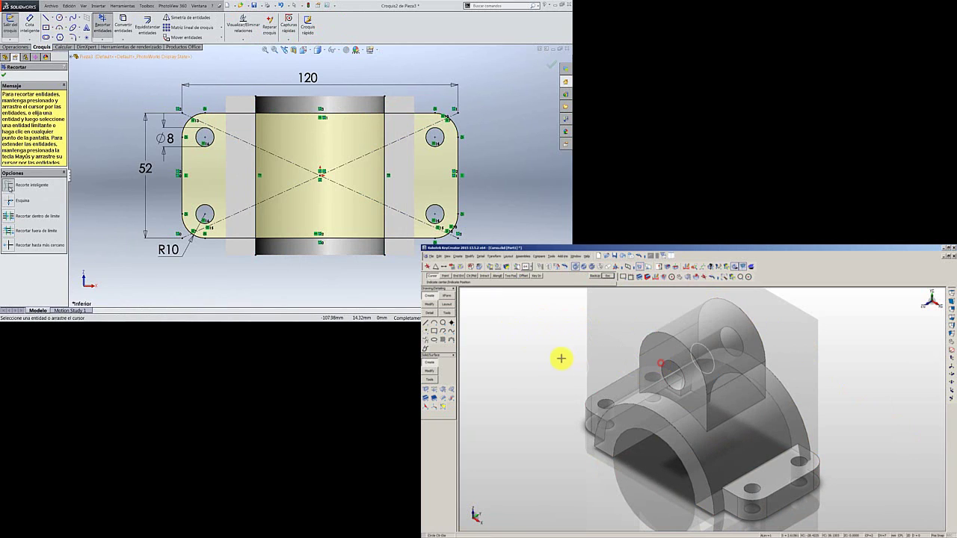
click(595, 277)
key(Return)
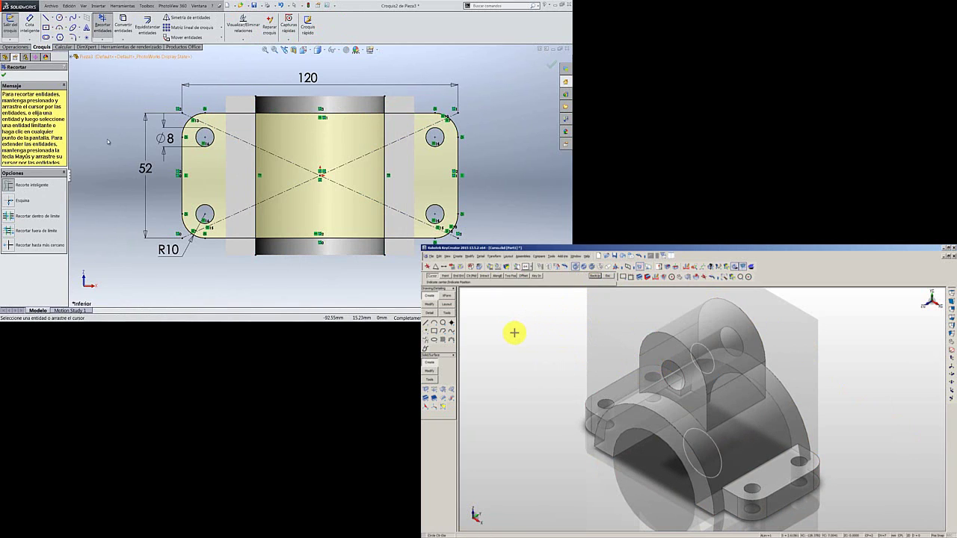
click(668, 362)
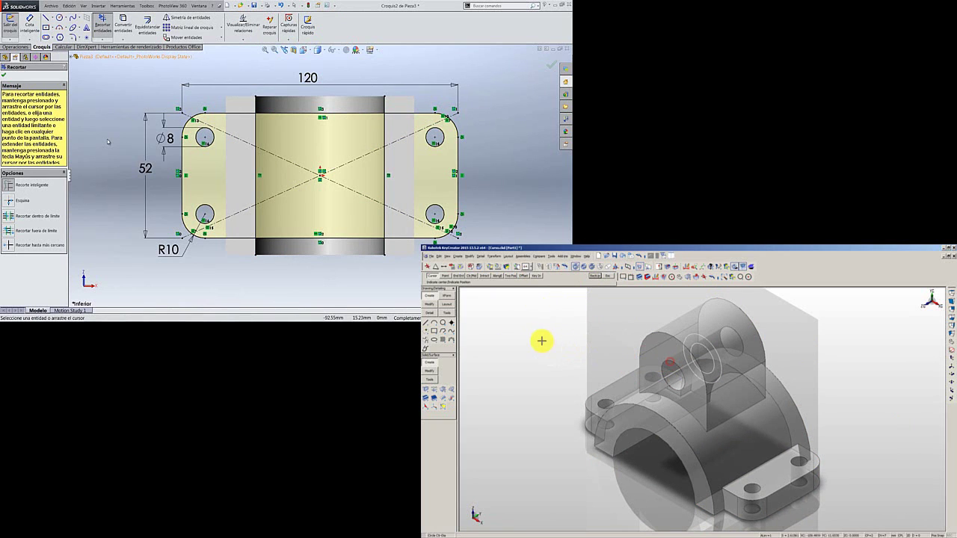
key(Escape)
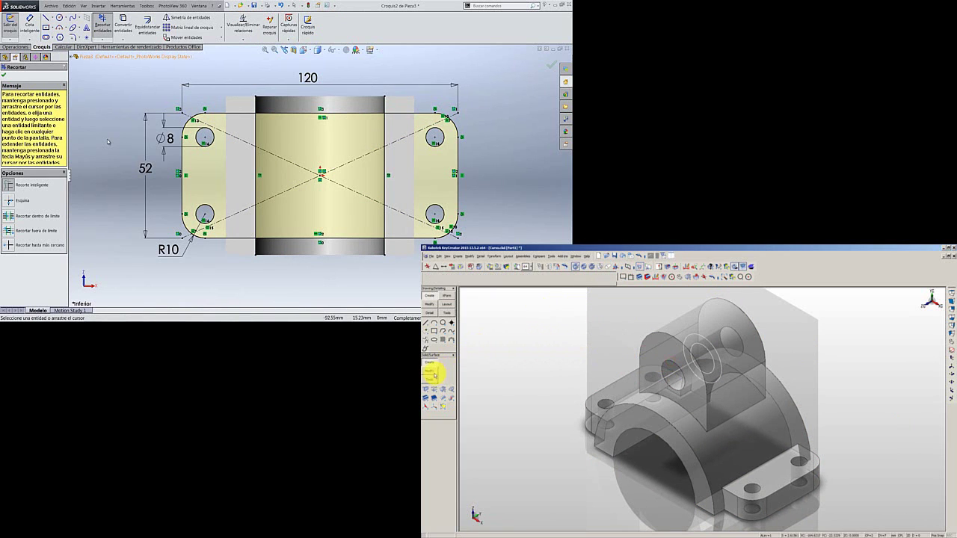
click(443, 389)
Start a KeyCreator protrusion to build the boss on the housing.
click(469, 391)
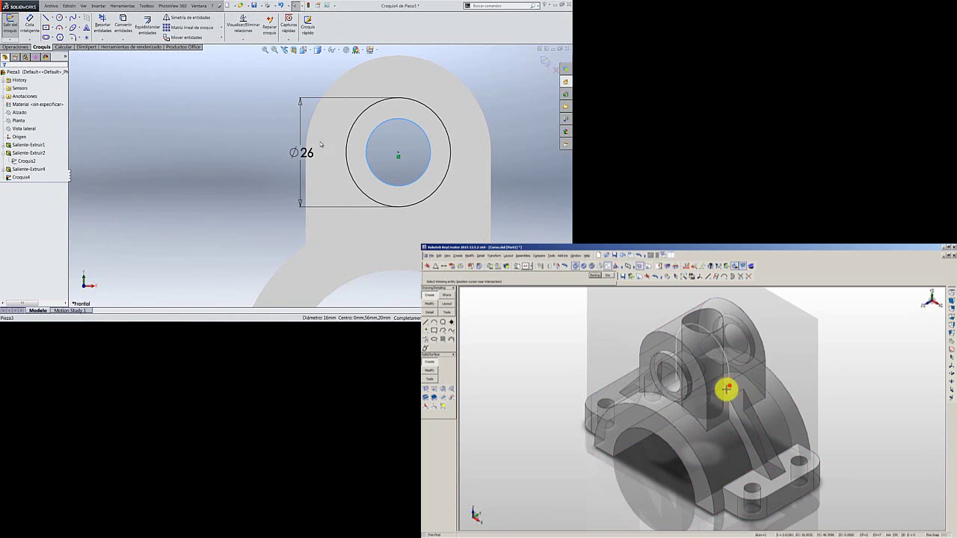
Trim the circle against its boundary curve and start extruding the Ø26 ring sketch.
click(679, 455)
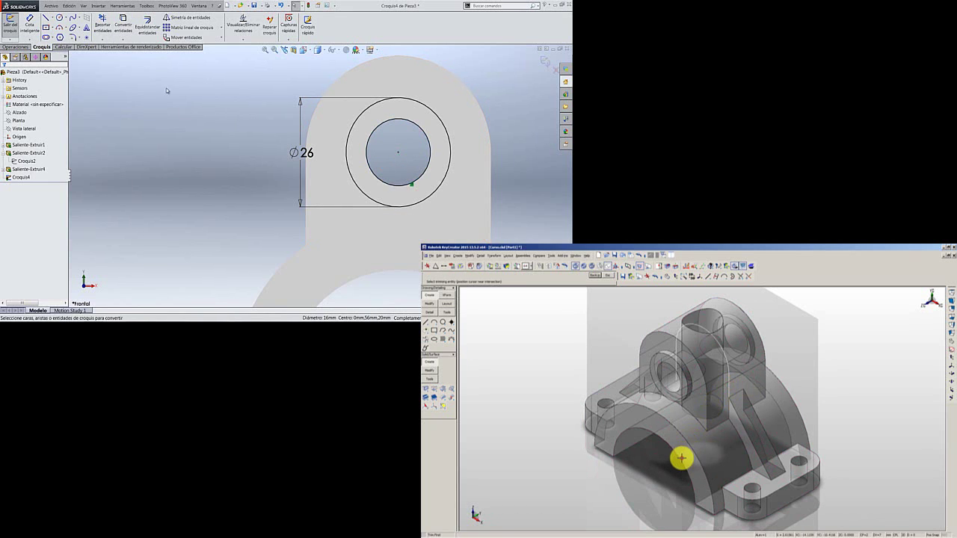
click(675, 370)
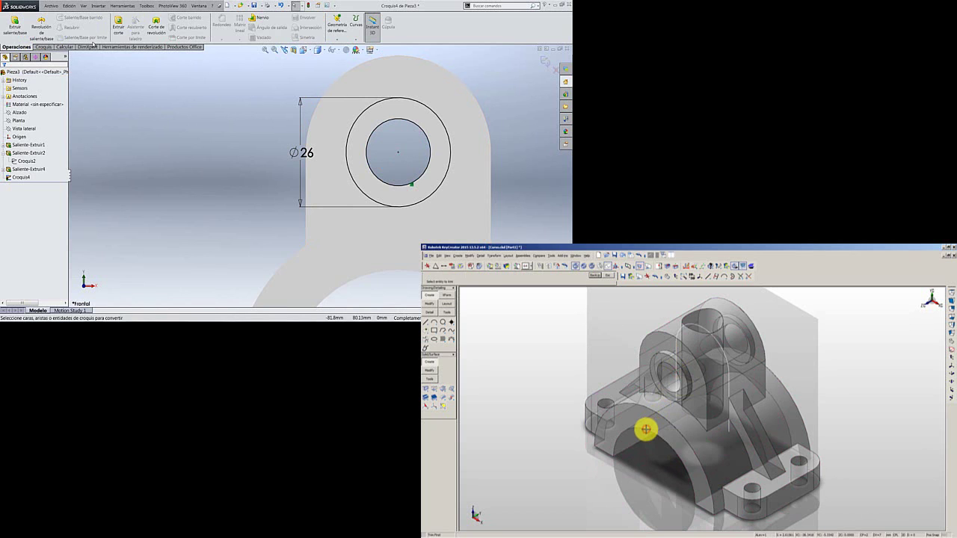
click(15, 24)
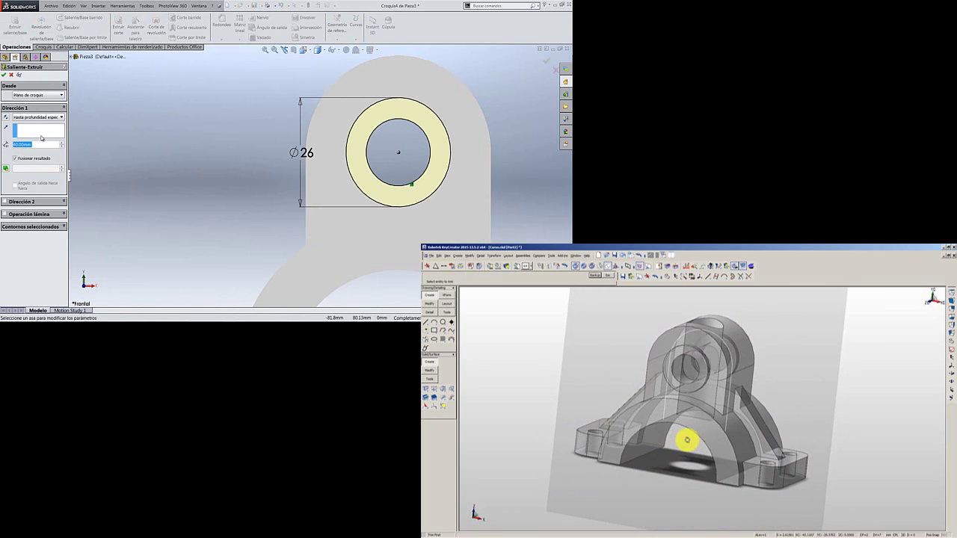
right_click(688, 441)
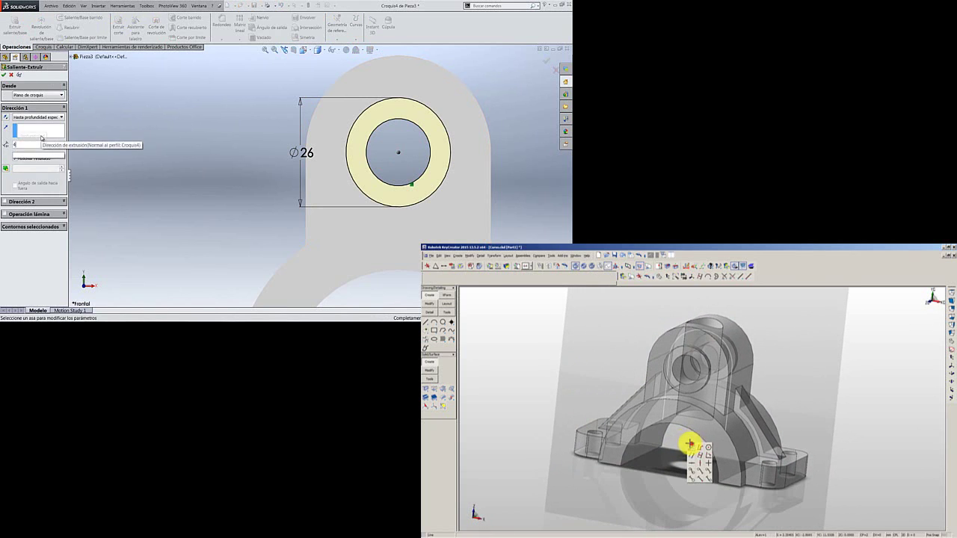
click(690, 447)
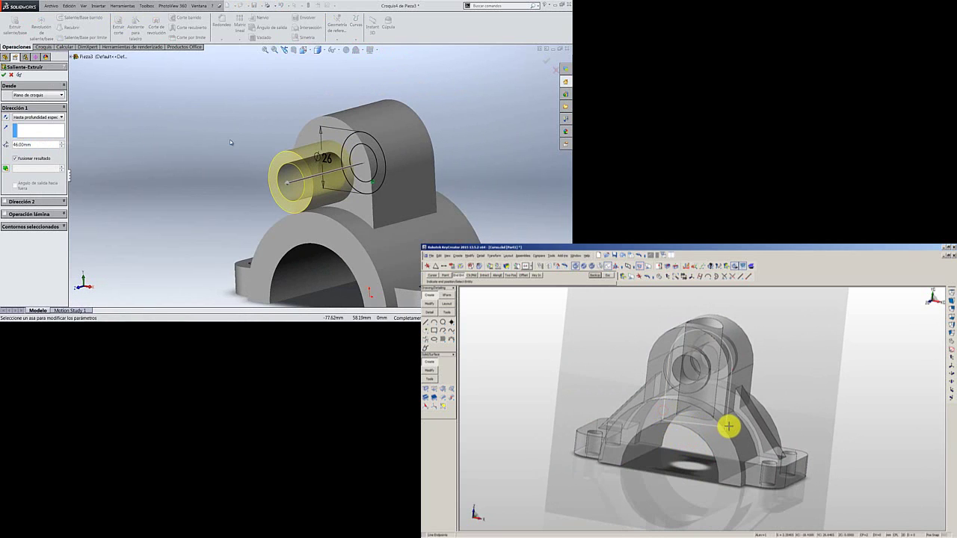
Extrude the Ø26 ring 46 mm mid-plane and start a cut in KeyCreator.
click(40, 117)
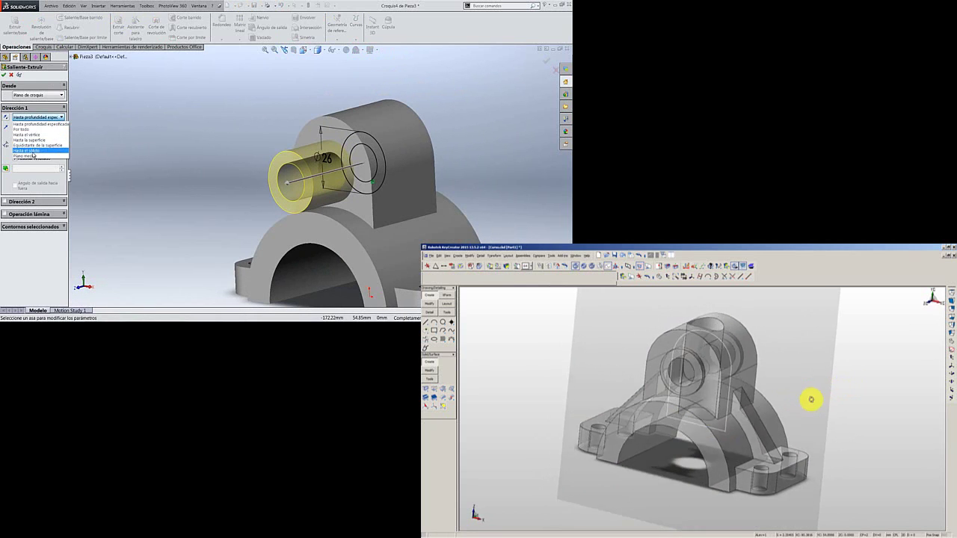
middle_drag(726, 425, 544, 403)
click(33, 157)
mouse_move(89, 127)
middle_down()
mouse_move(242, 145)
mouse_move(229, 148)
middle_up()
click(442, 389)
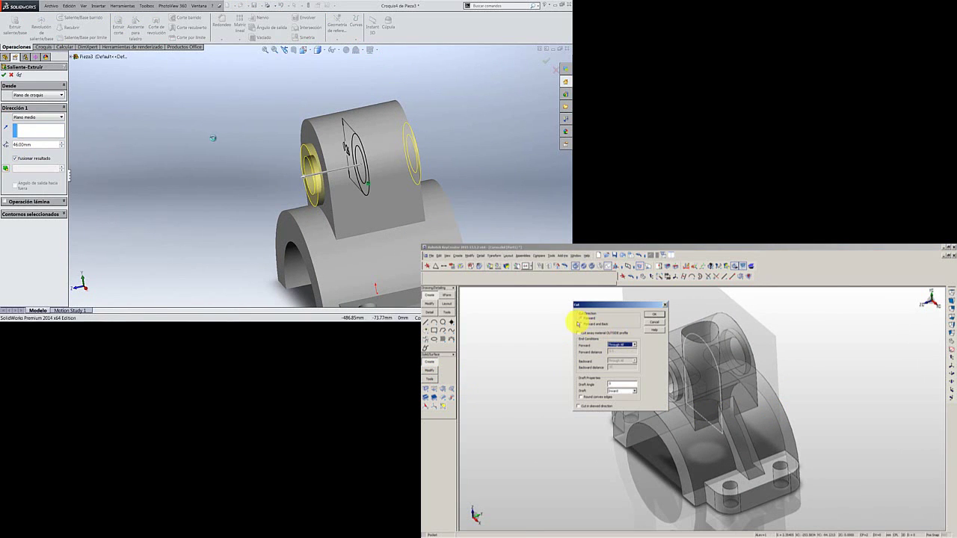
key(Return)
click(634, 344)
Set the KeyCreator cut to blind depth in both forward and backward directions.
middle_drag(213, 140, 237, 140)
click(622, 352)
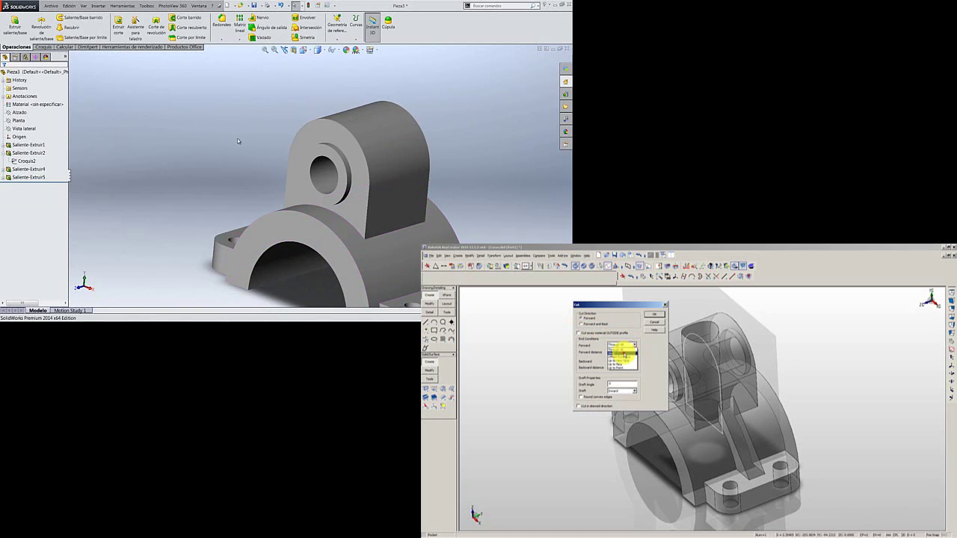
key(ctrl+7)
click(582, 323)
click(634, 361)
click(621, 370)
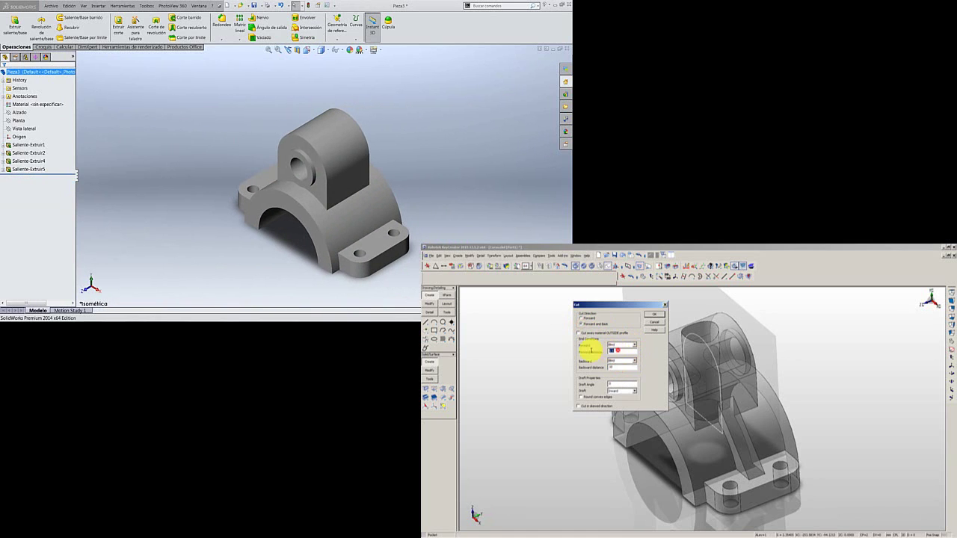
Start a sketch on the front plane Alzado and begin a line at the left foot.
click(20, 112)
key(ctrl+8)
right_click(20, 112)
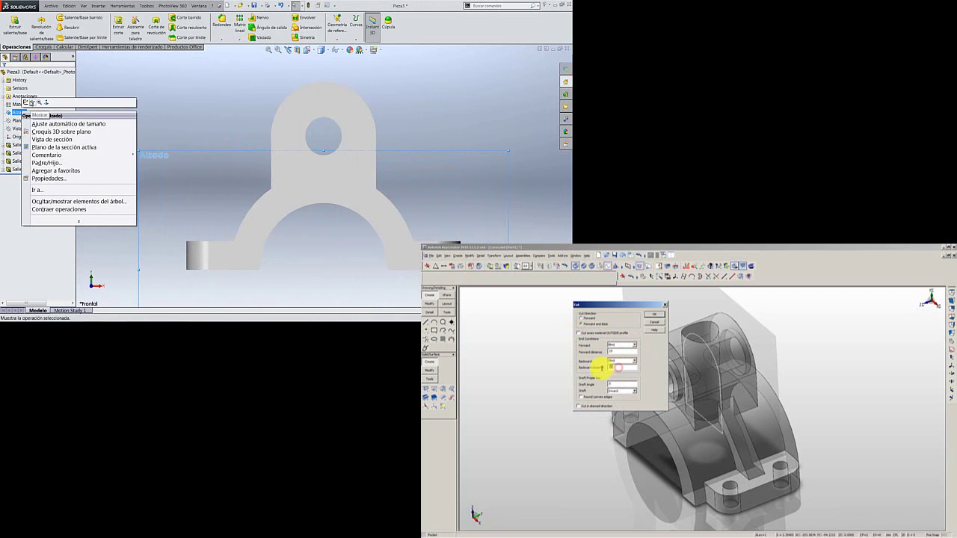
click(118, 125)
click(45, 17)
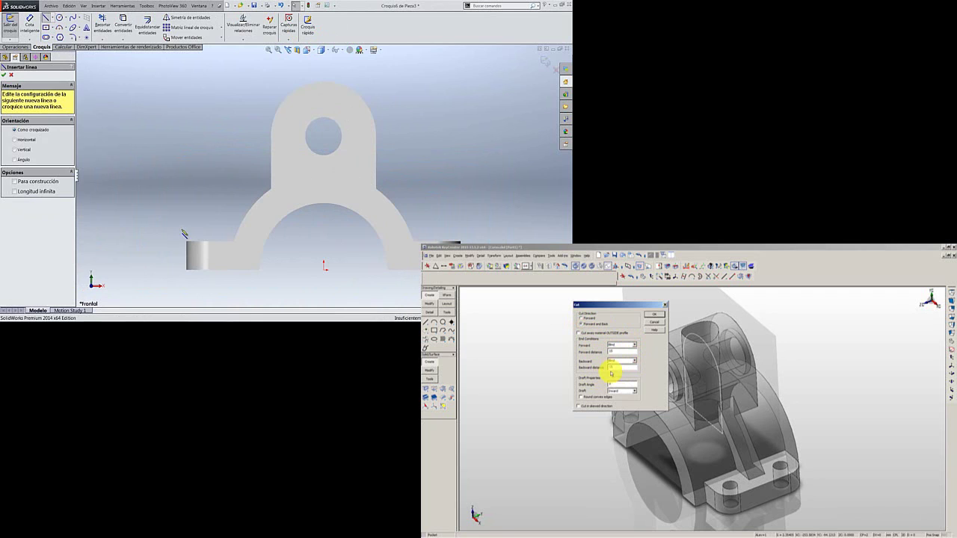
click(653, 314)
click(663, 378)
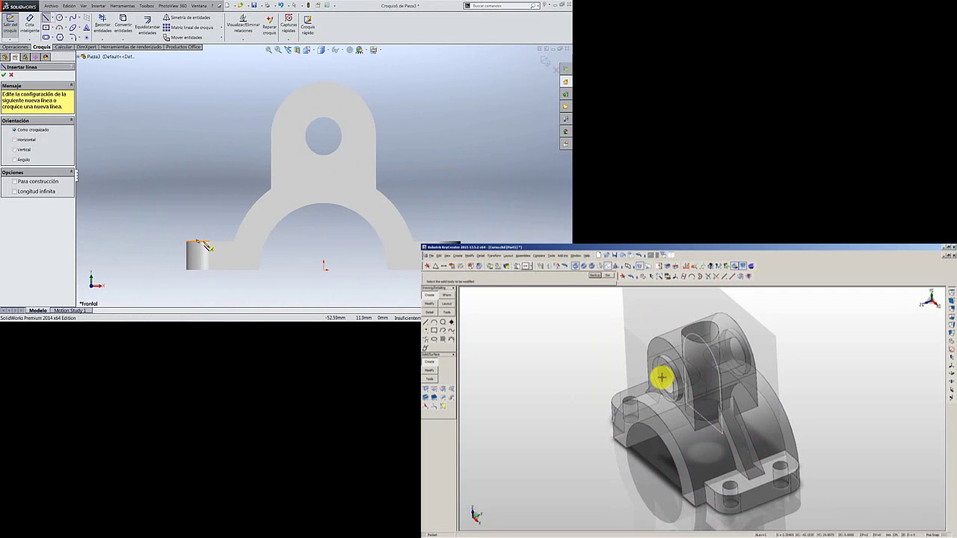
Run the KeyCreator cut on the part body and delete the leftover edges.
click(204, 240)
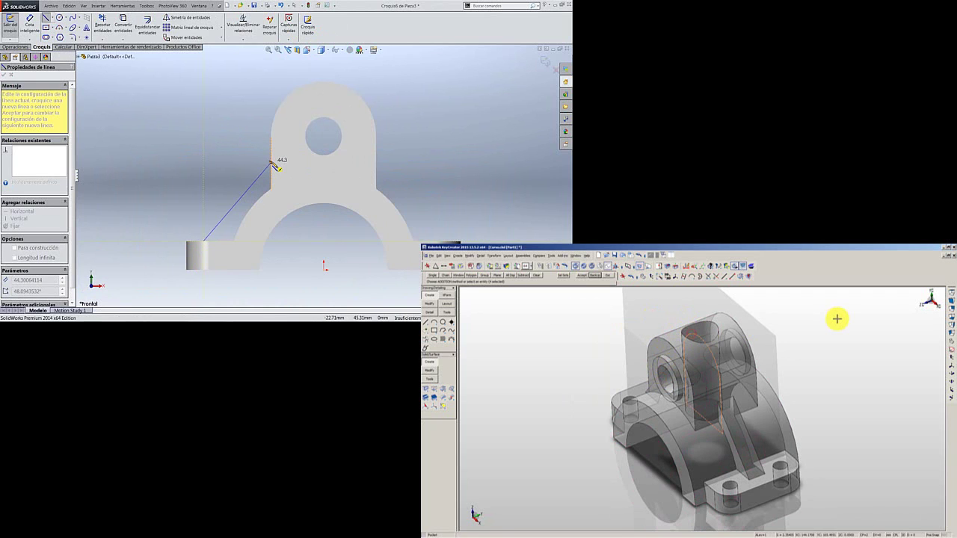
click(716, 374)
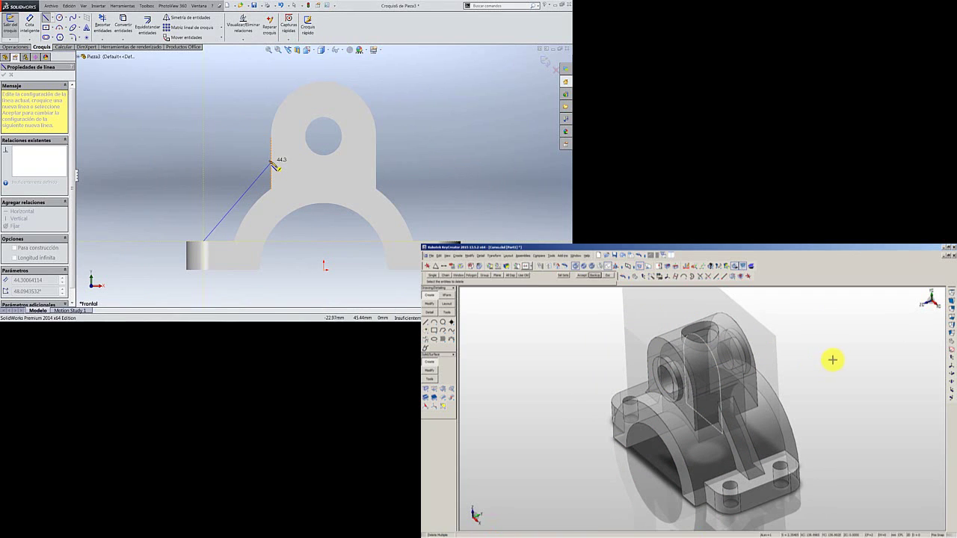
click(653, 309)
click(745, 446)
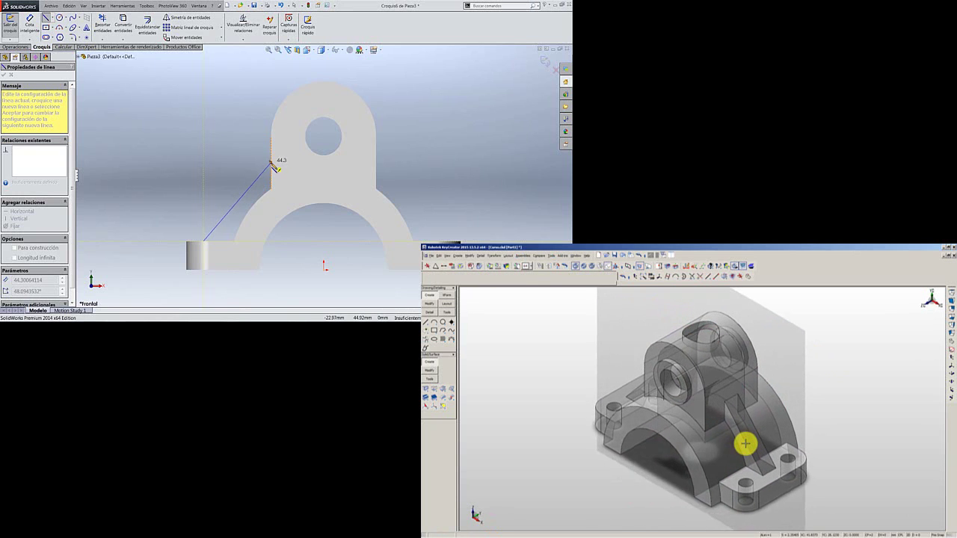
click(823, 404)
mouse_move(830, 440)
middle_down()
mouse_move(768, 387)
mouse_move(713, 367)
mouse_move(803, 394)
mouse_move(816, 444)
middle_up()
Dimension the rib line at 50° to the top of the foot.
click(214, 219)
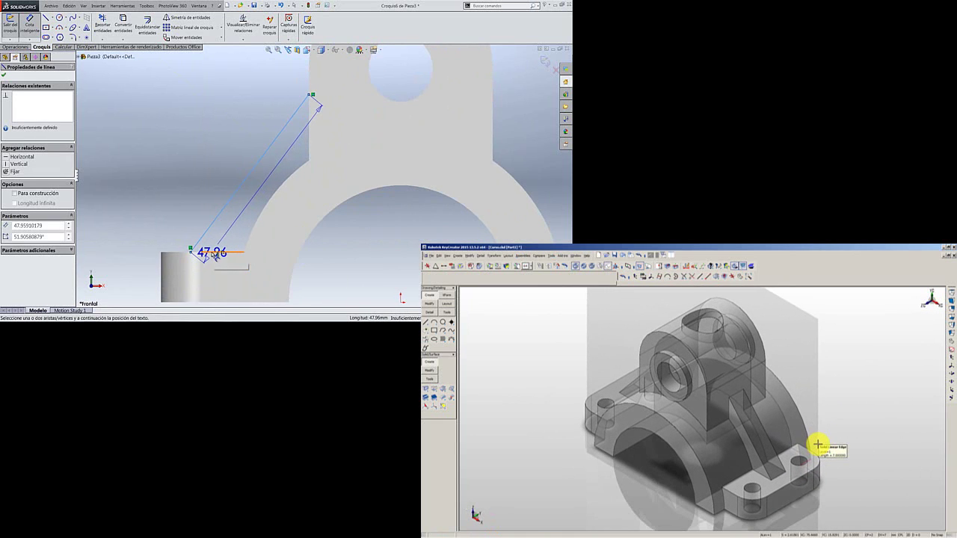
click(214, 253)
click(232, 237)
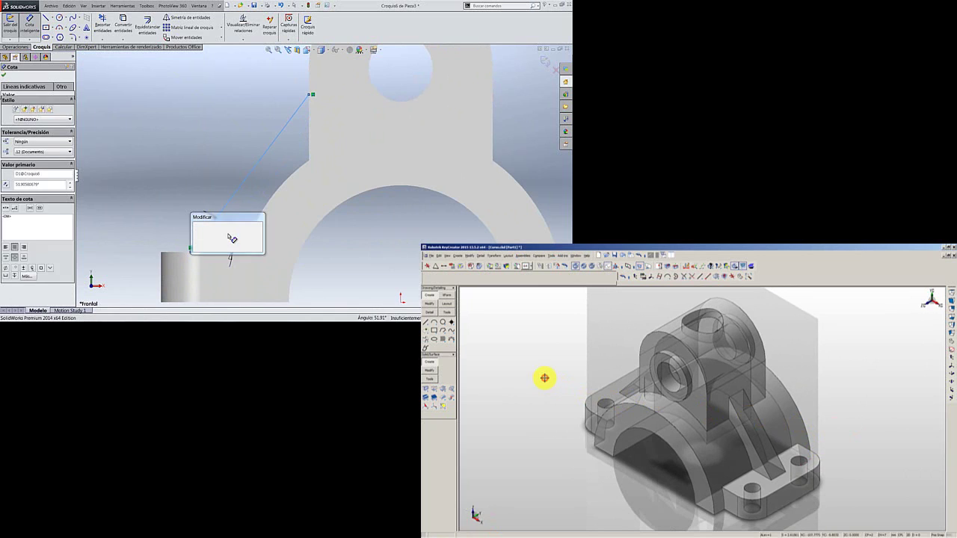
text(50)
key(Return)
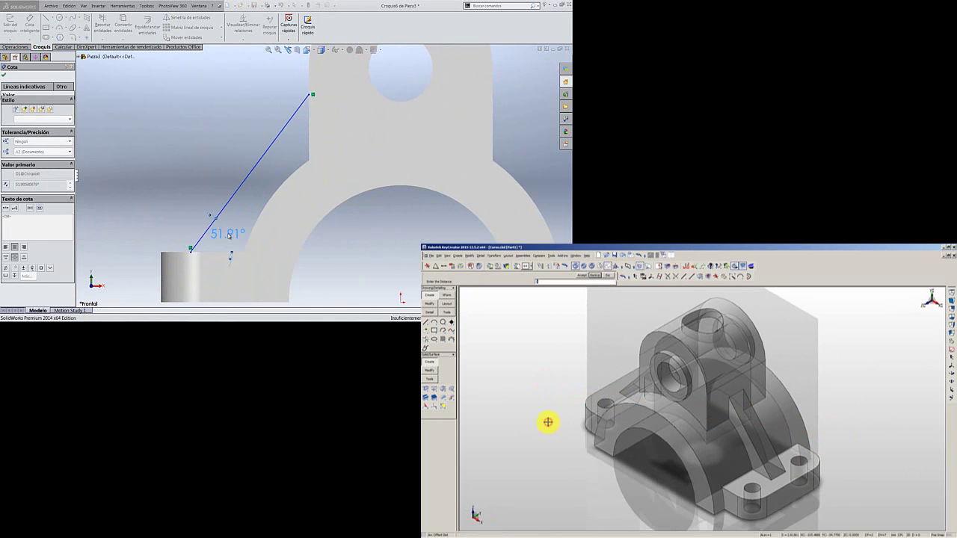
click(173, 224)
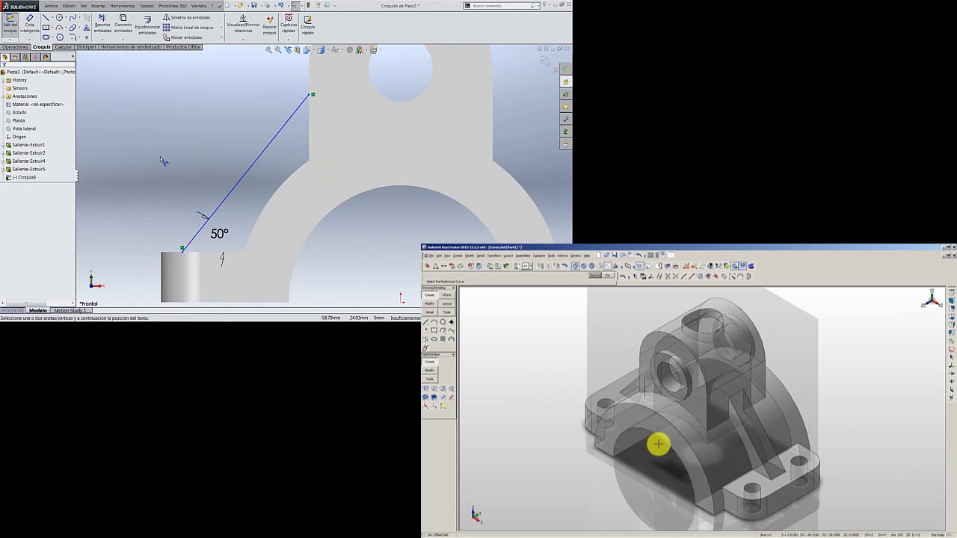
Set the line's horizontal offset from the foot edge to 8 mm.
click(182, 249)
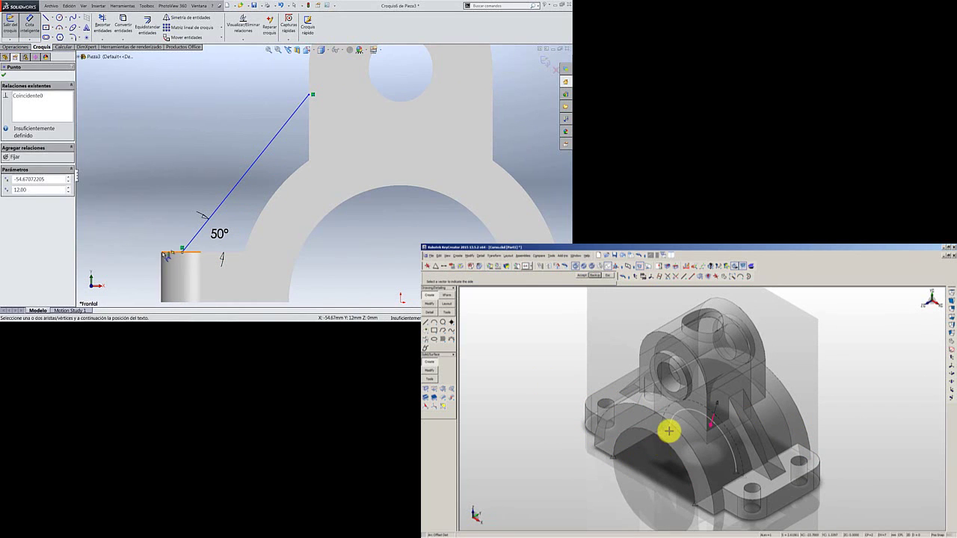
click(162, 253)
click(175, 177)
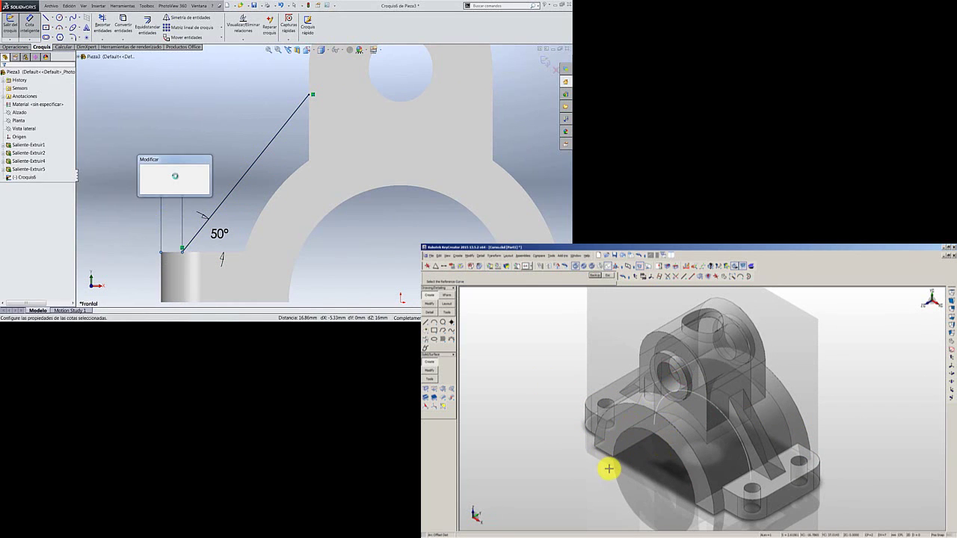
text(1)
key(Return)
click(613, 477)
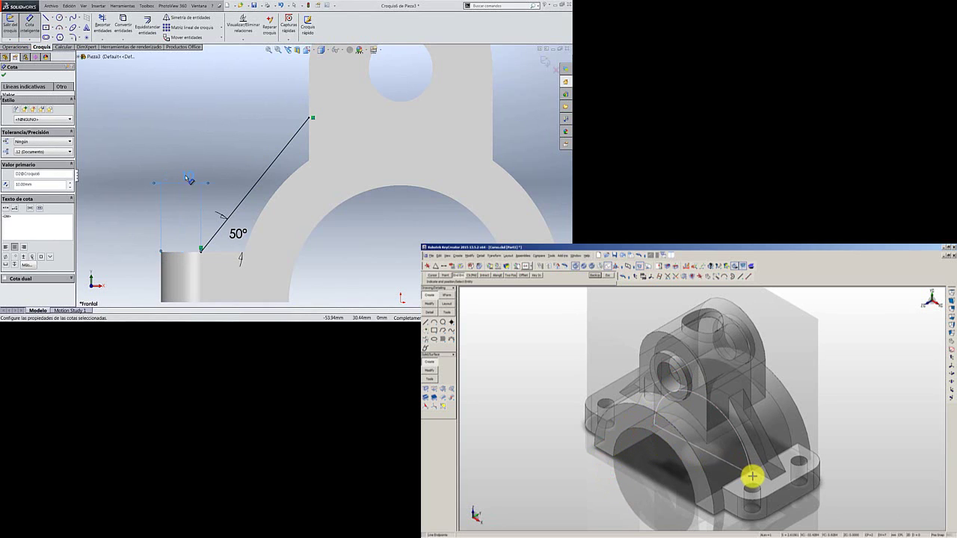
double_click(186, 177)
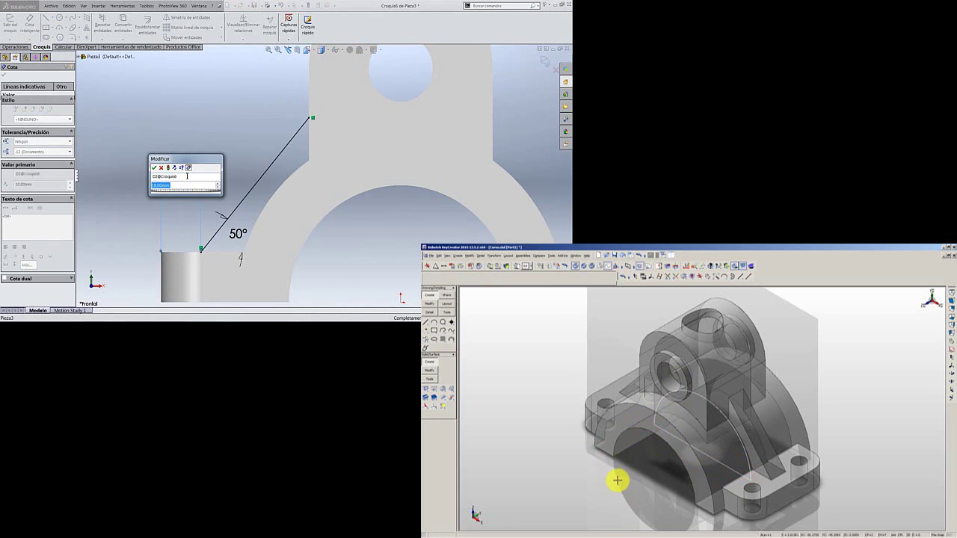
text(8)
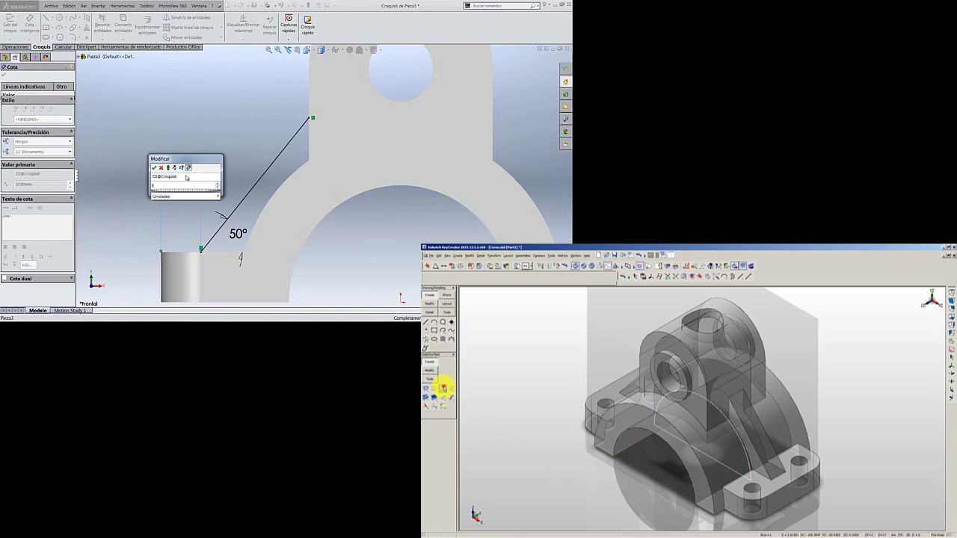
key(Return)
key(Escape)
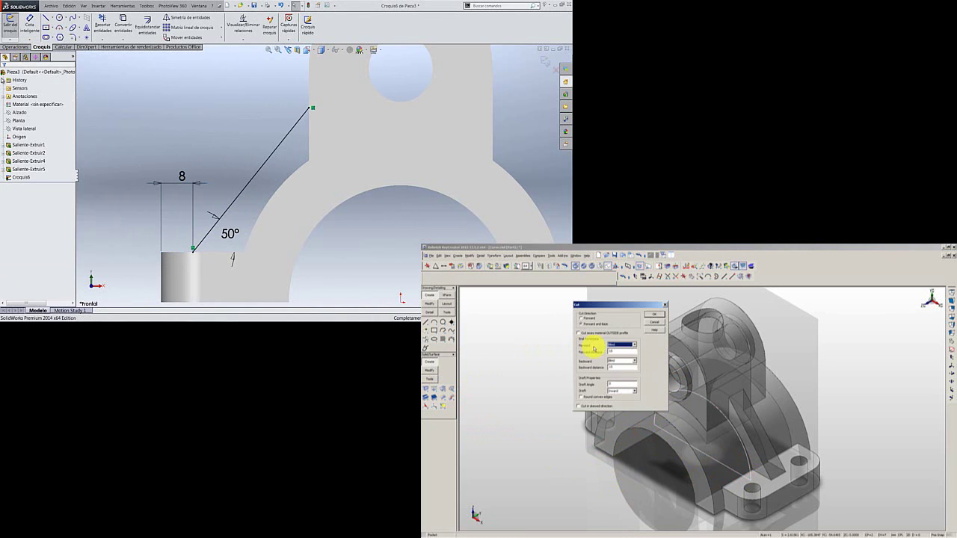
key(f)
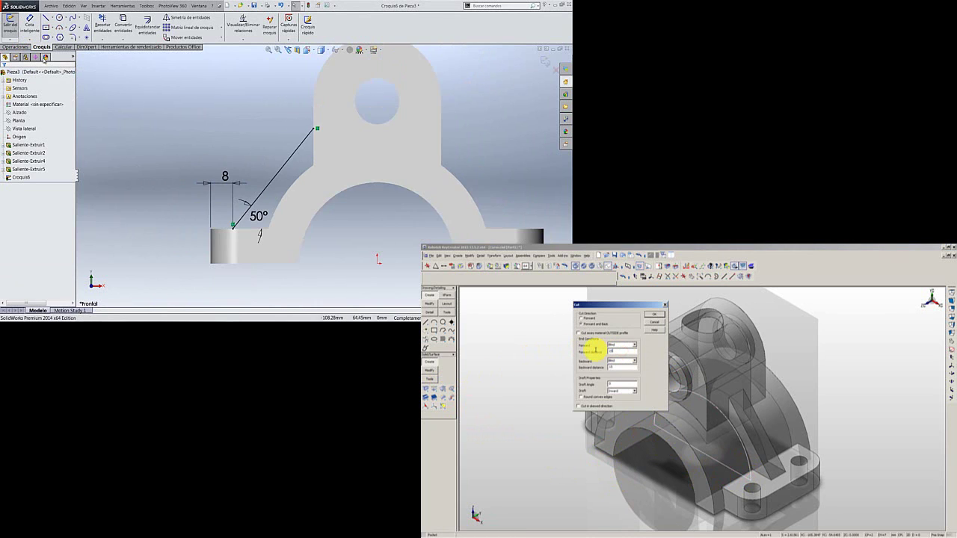
click(15, 46)
middle_drag(172, 59, 264, 78)
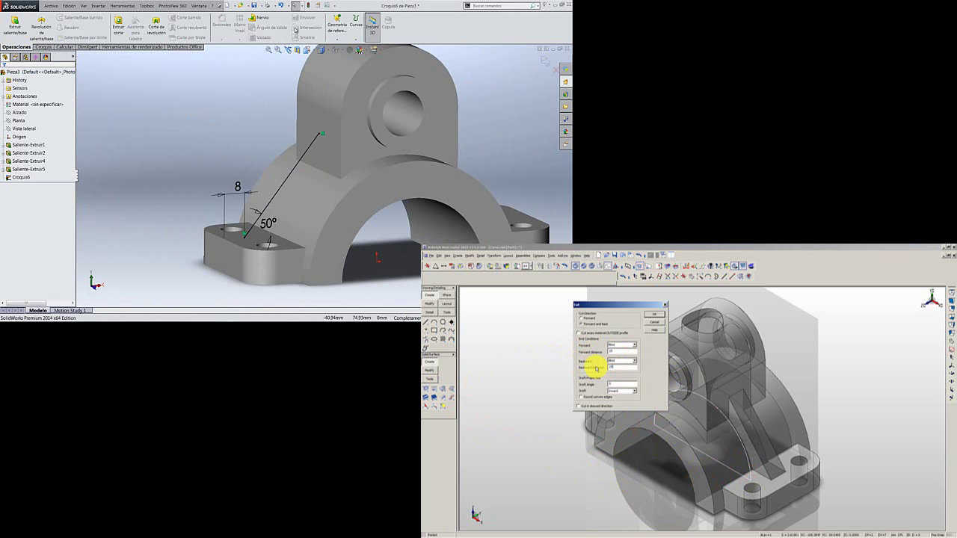
Create an 8 mm thick rib from the sketch line, keeping the original direction.
click(256, 18)
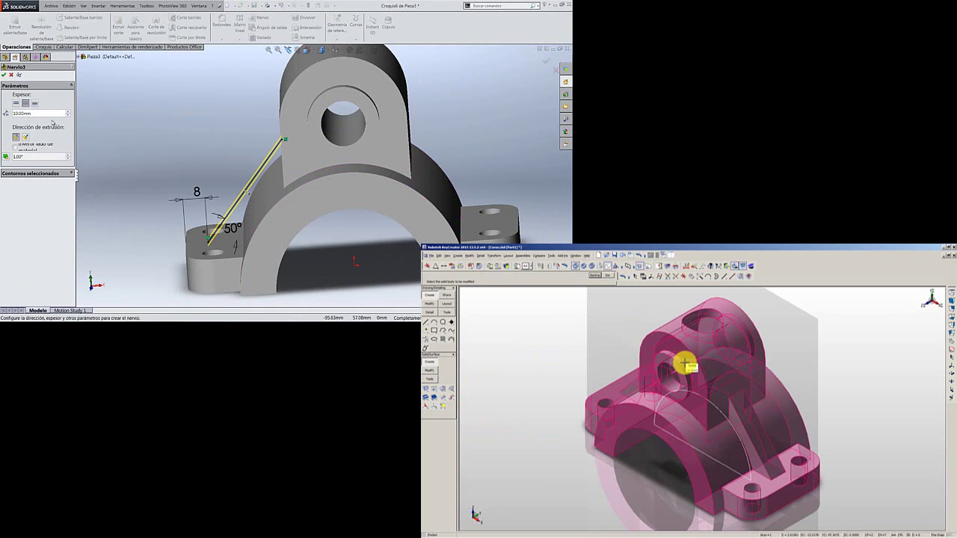
double_click(41, 113)
text(8)
key(Return)
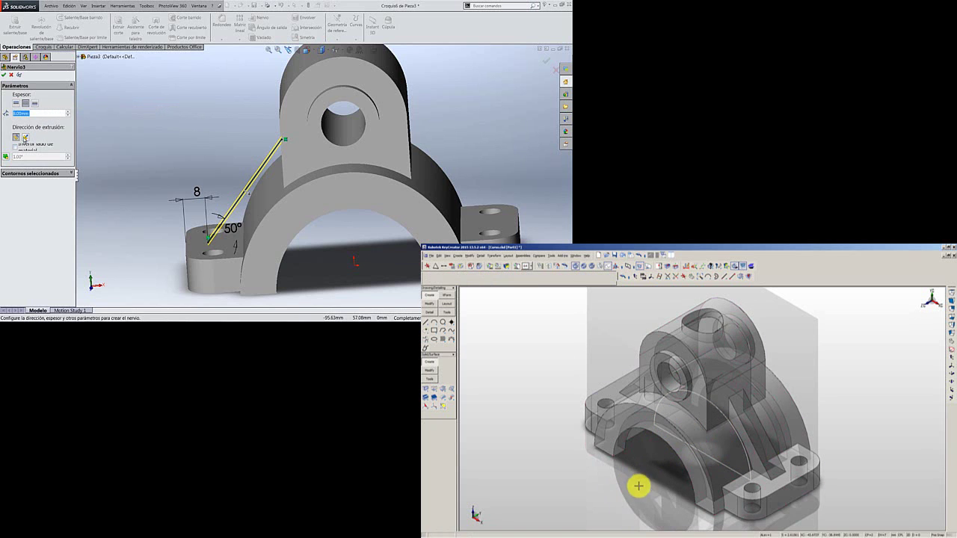
click(25, 137)
click(16, 138)
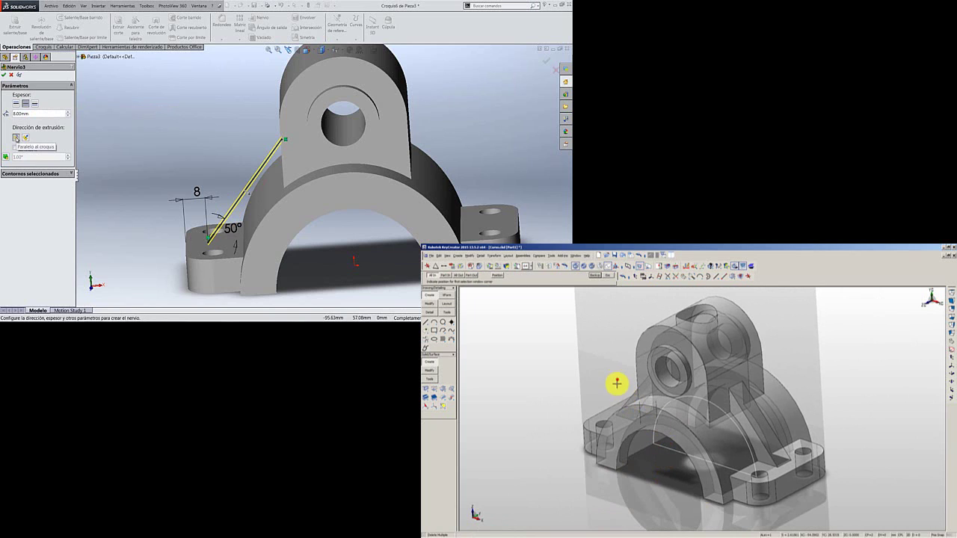
click(4, 75)
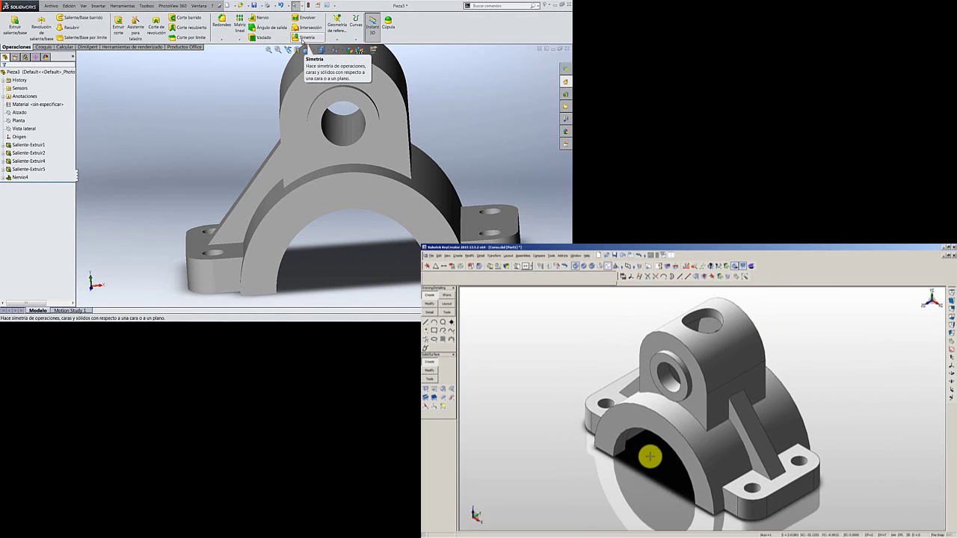
Mirror the rib Nervio4 across the Vista lateral plane.
click(304, 39)
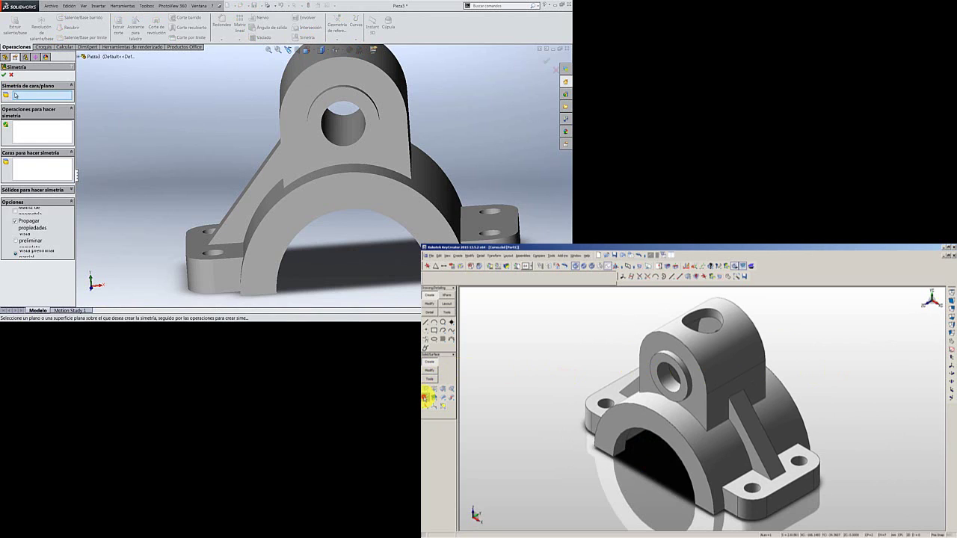
click(79, 58)
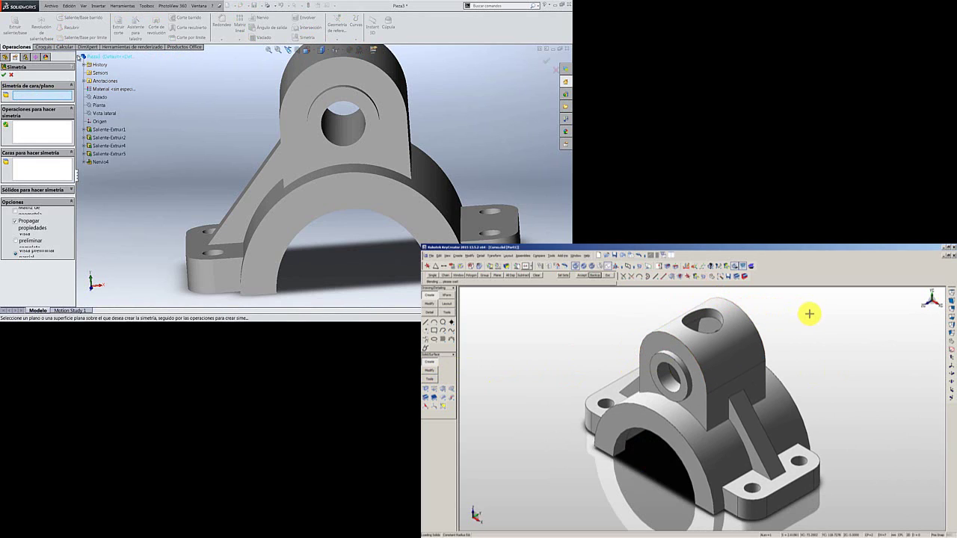
click(101, 114)
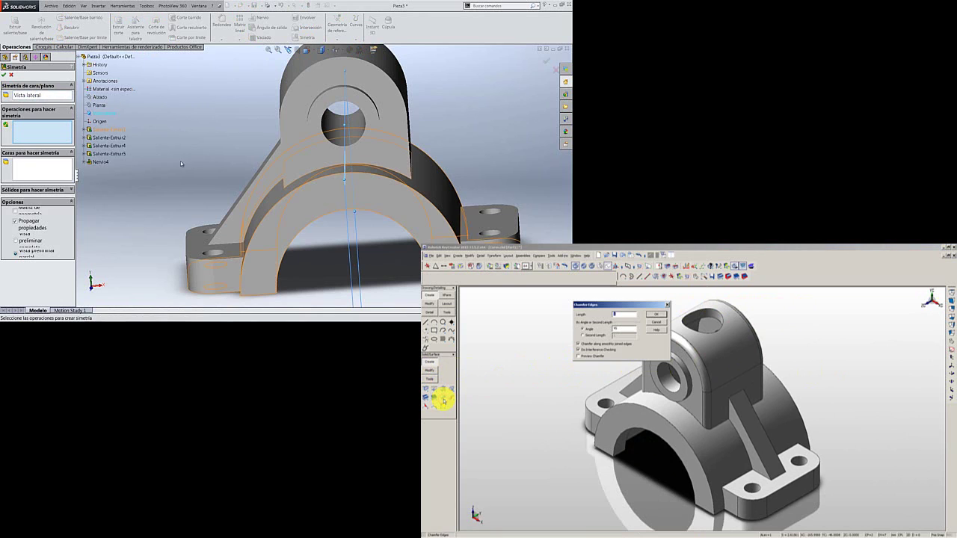
middle_drag(181, 163, 190, 158)
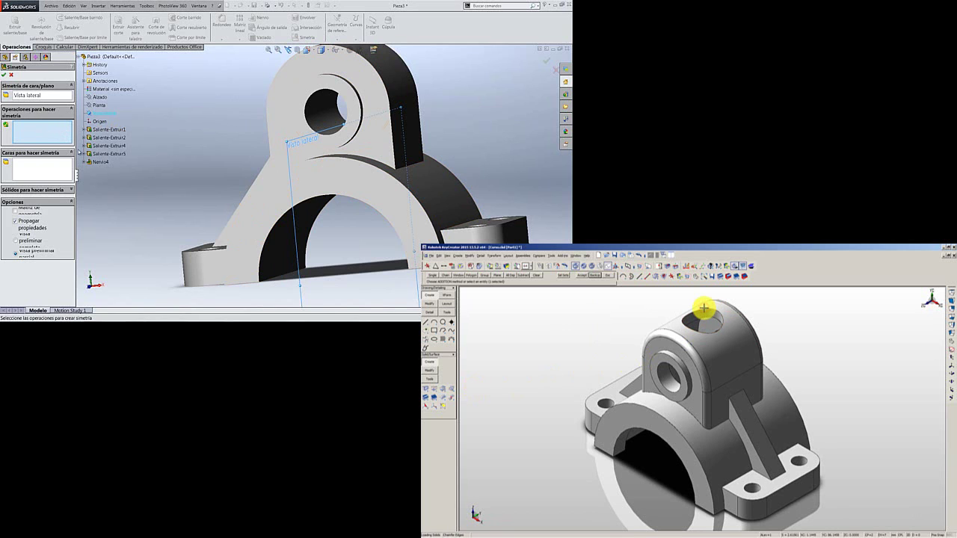
click(101, 162)
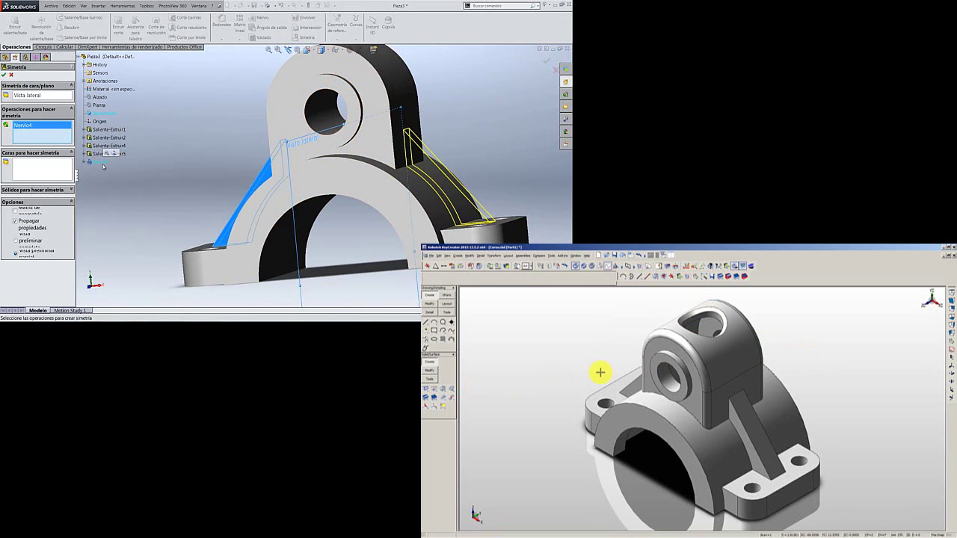
middle_drag(299, 180, 343, 179)
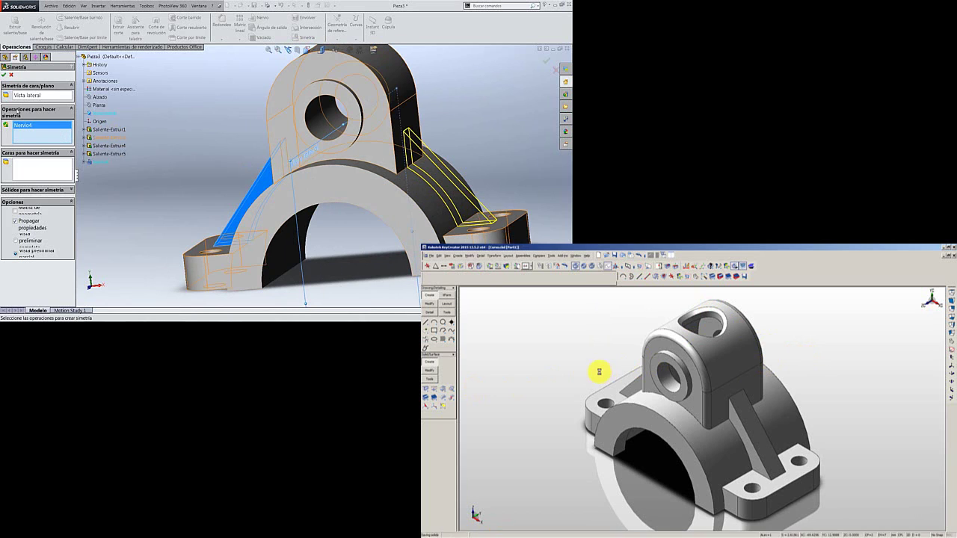
click(4, 75)
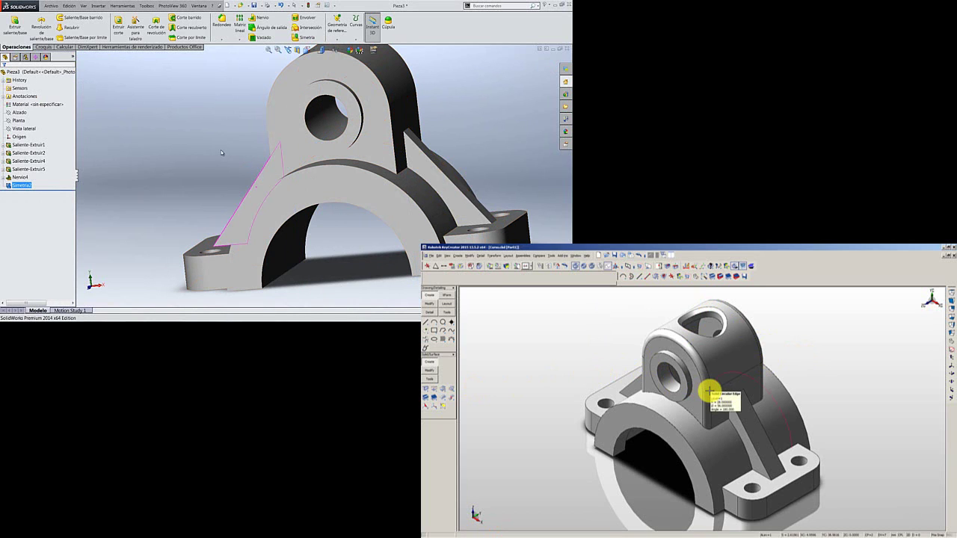
mouse_move(221, 150)
middle_down()
mouse_move(226, 165)
mouse_move(425, 180)
mouse_move(386, 145)
mouse_move(330, 178)
mouse_move(282, 108)
middle_up()
scroll(424, 178, up, 3)
scroll(330, 177, down, 3)
scroll(330, 178, down, 2)
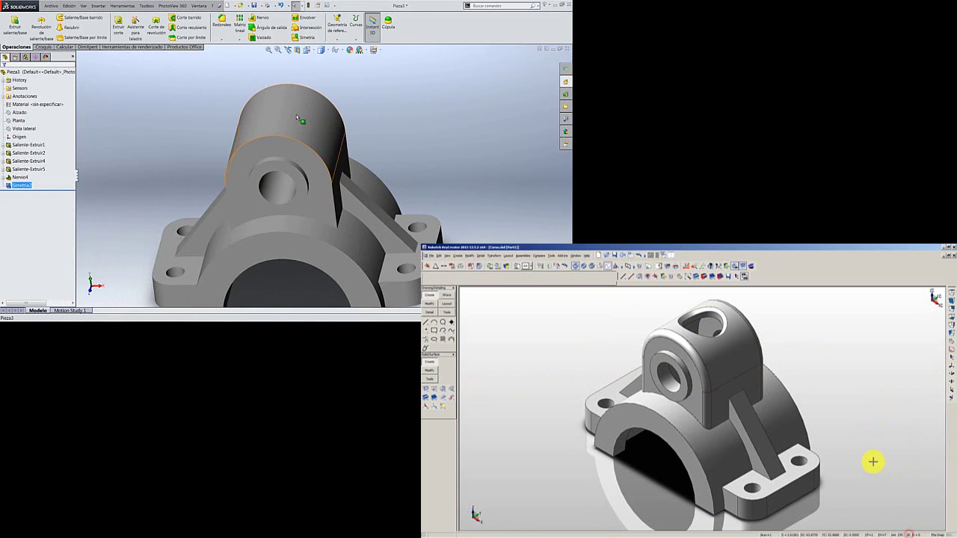
scroll(294, 217, up, 3)
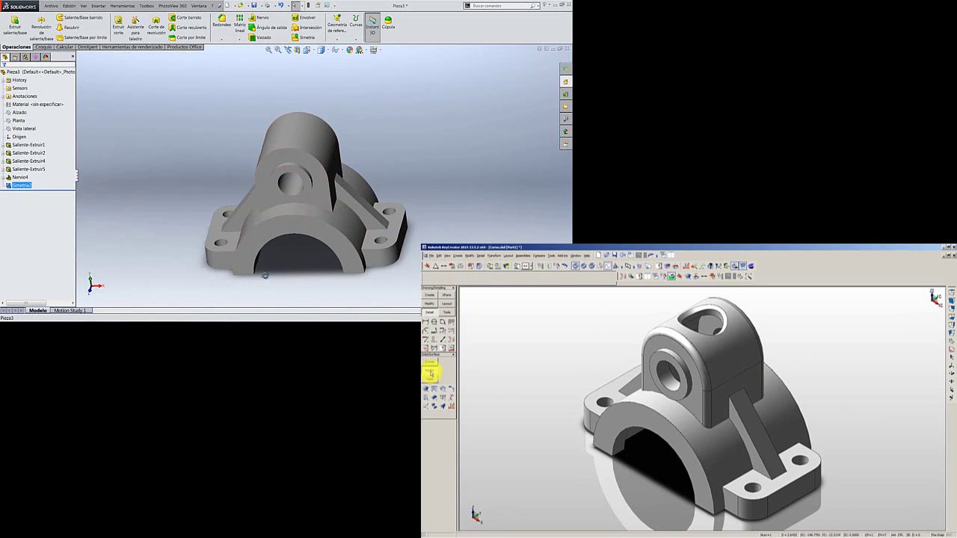
View the base extrusion's end face straight on, opening and leaving an empty sketch there.
middle_drag(292, 140, 259, 139)
right_click(259, 138)
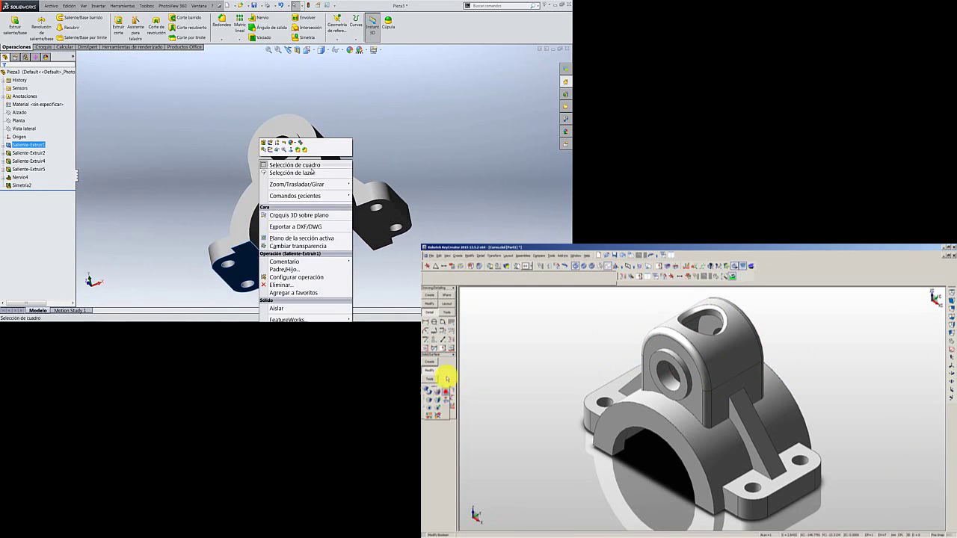
click(270, 150)
right_click(245, 177)
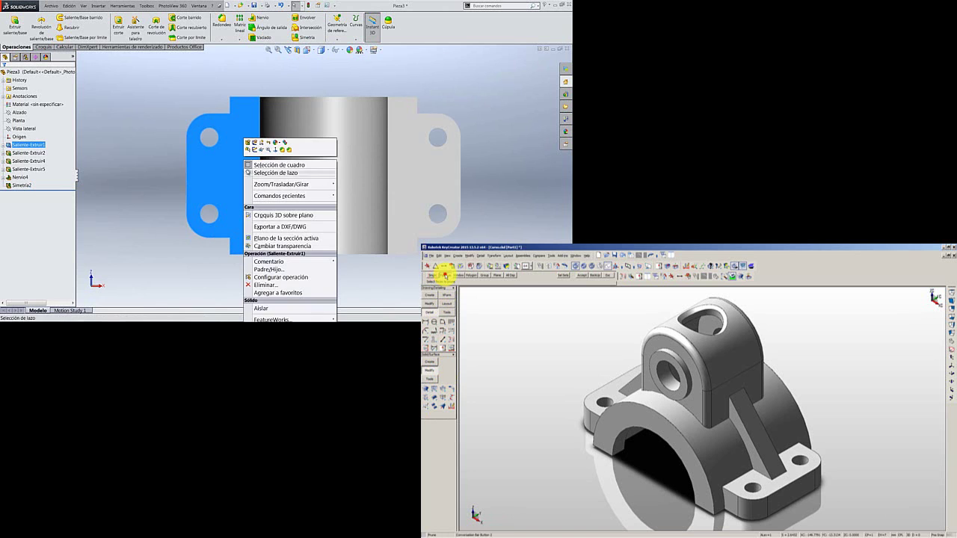
click(247, 155)
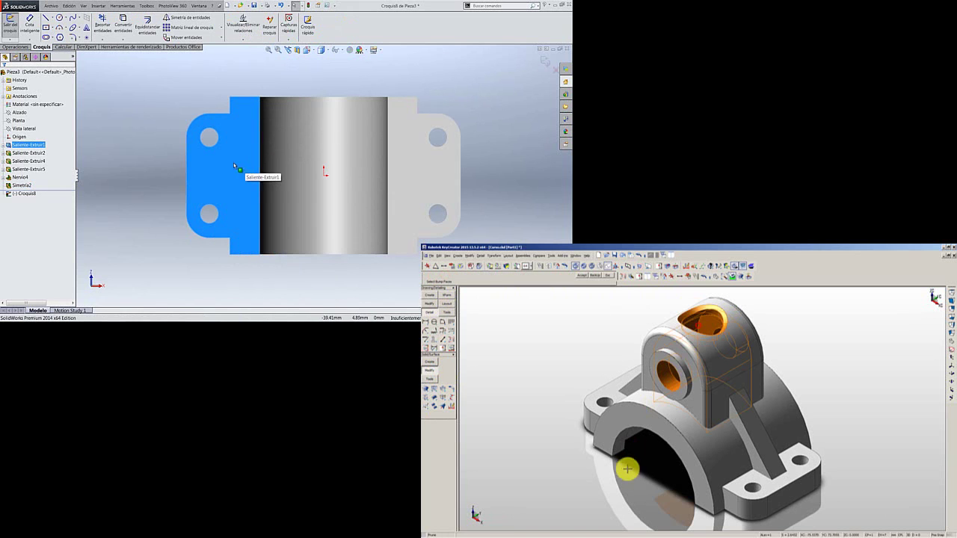
click(545, 61)
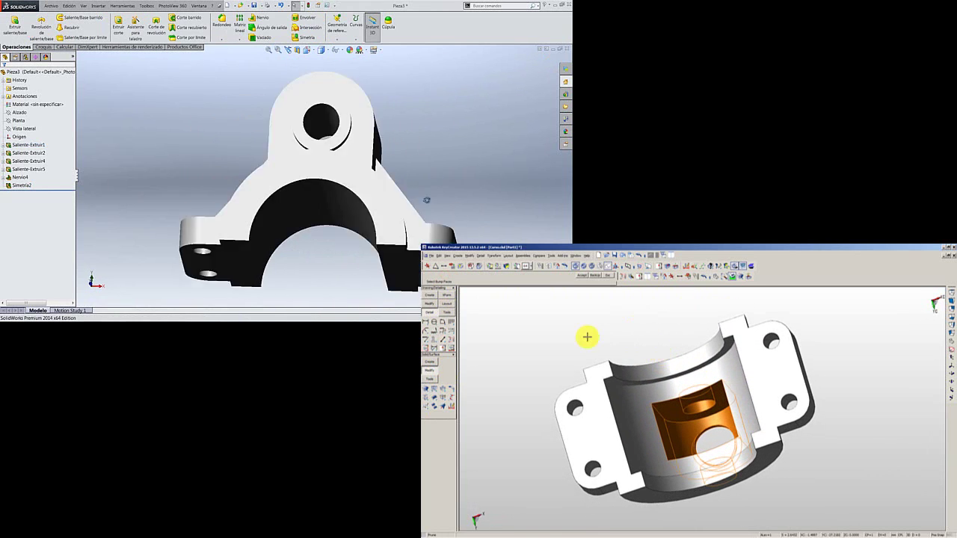
Select the housing's top cylindrical face as reference for a new plane.
middle_drag(432, 77, 314, 134)
scroll(314, 135, up, 3)
click(299, 115)
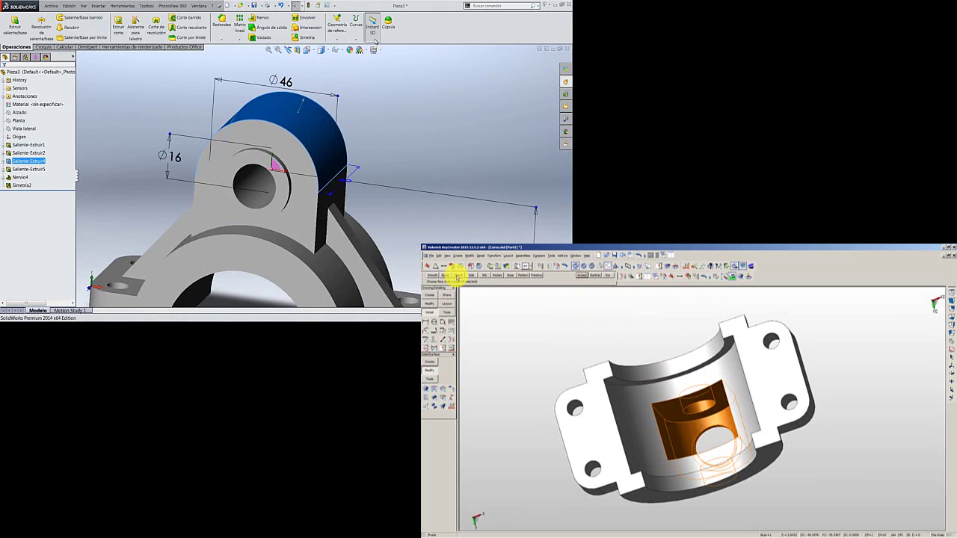
click(338, 39)
key(Escape)
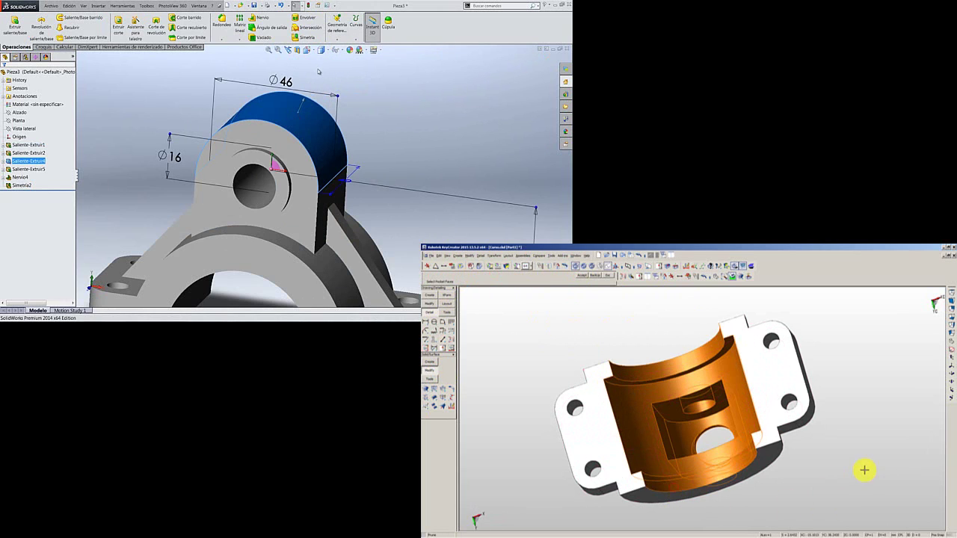
scroll(289, 116, down, 5)
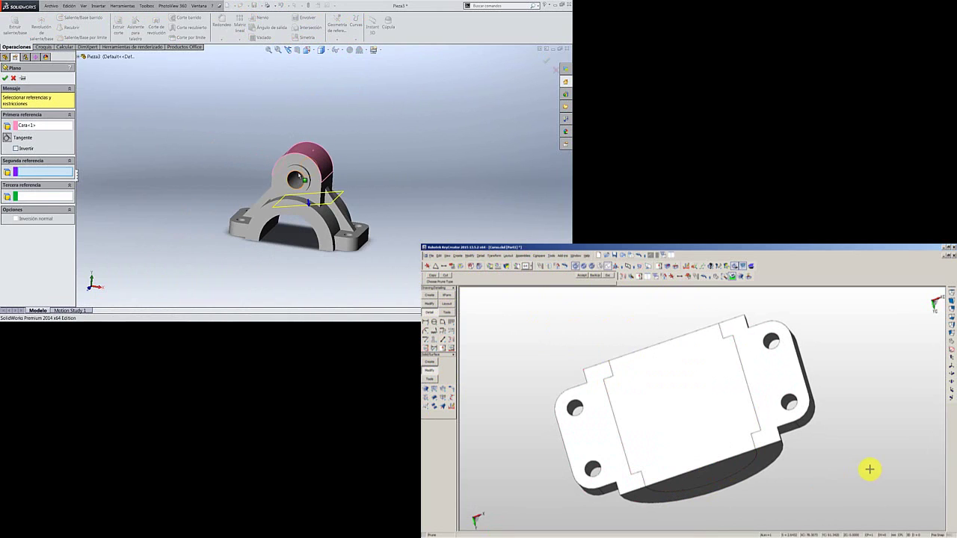
Create Plano1 tangent to the cylinder top and parallel to the Planta plane.
scroll(299, 176, up, 3)
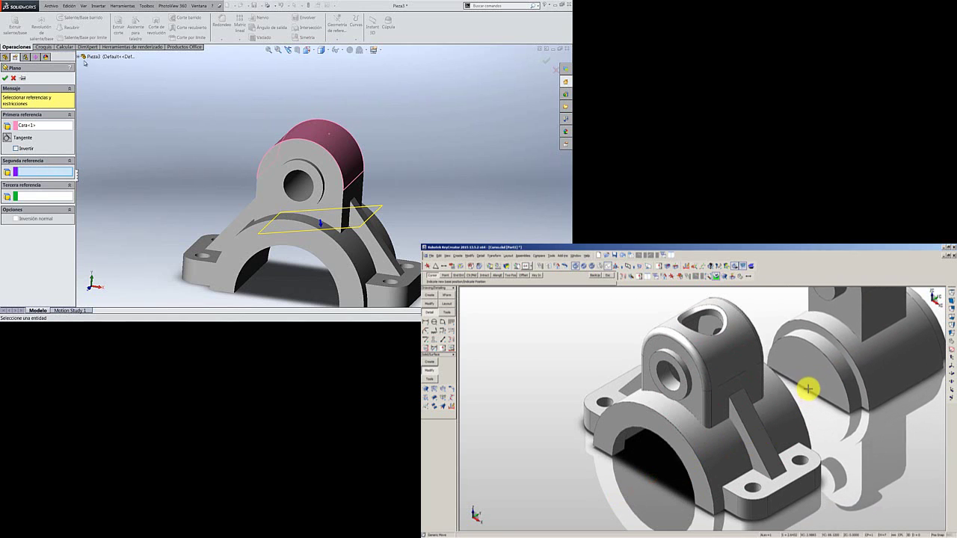
click(80, 57)
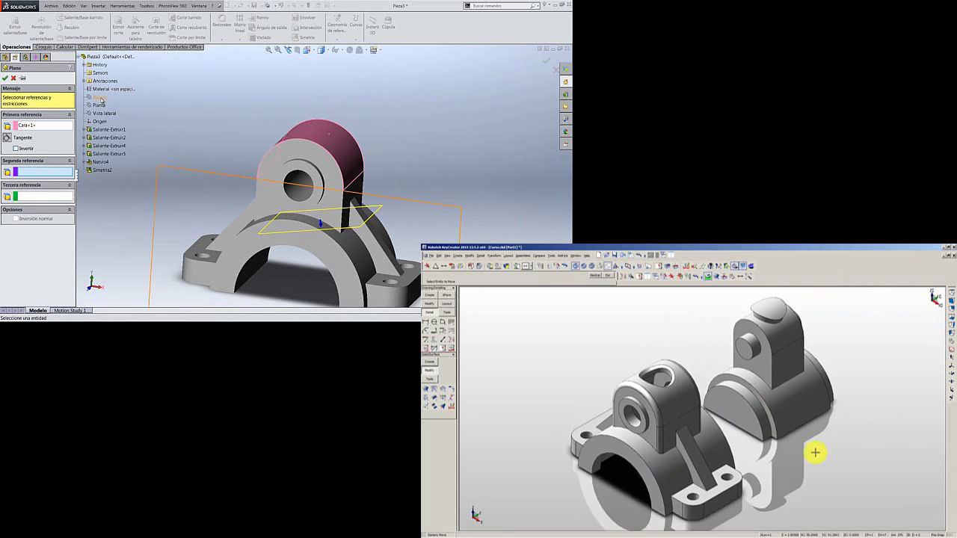
click(100, 106)
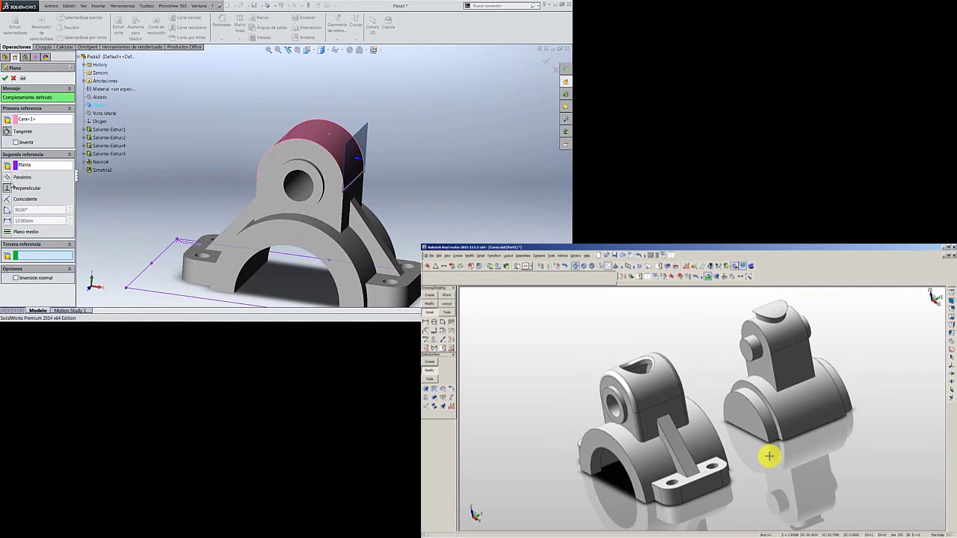
click(7, 178)
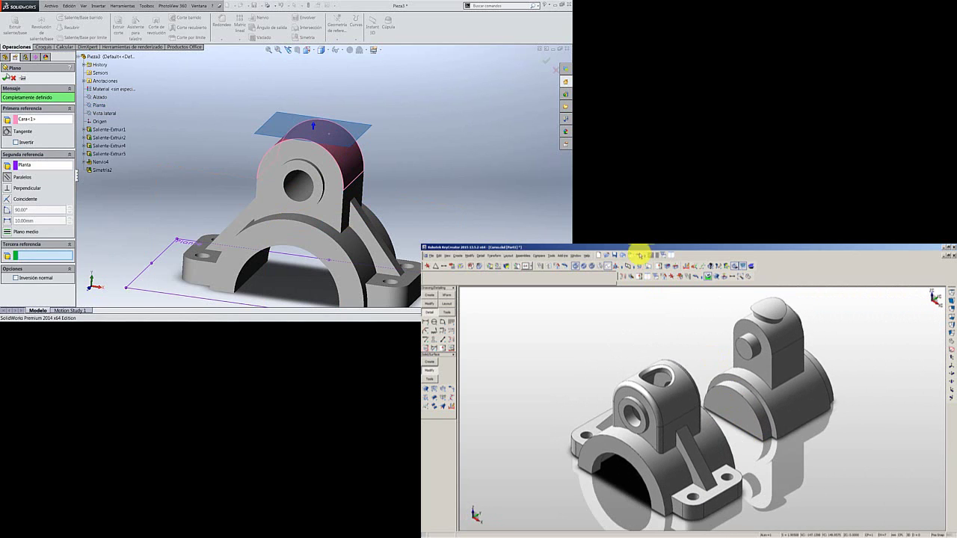
click(636, 254)
click(6, 77)
Look down onto Plano1, then stretch its corner up and right in isometric view.
right_click(276, 120)
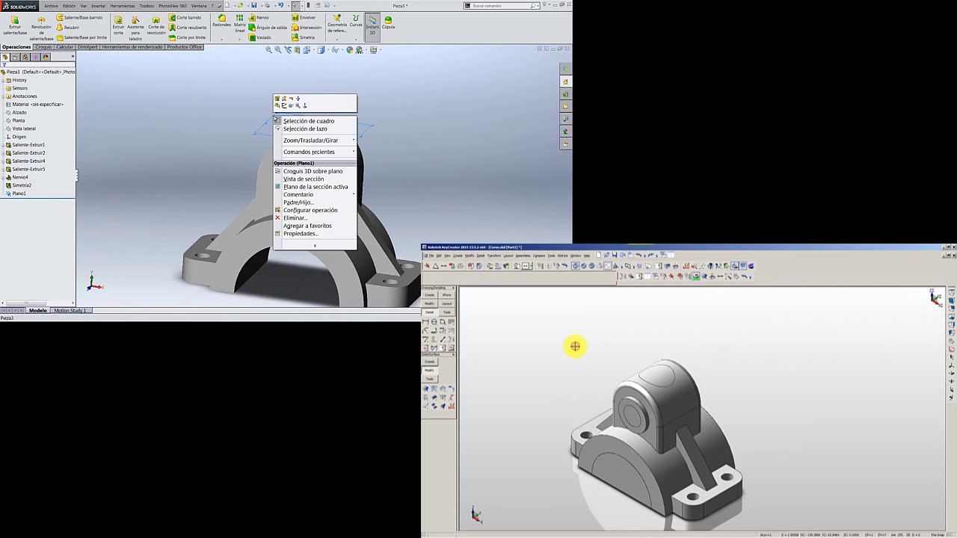
click(304, 105)
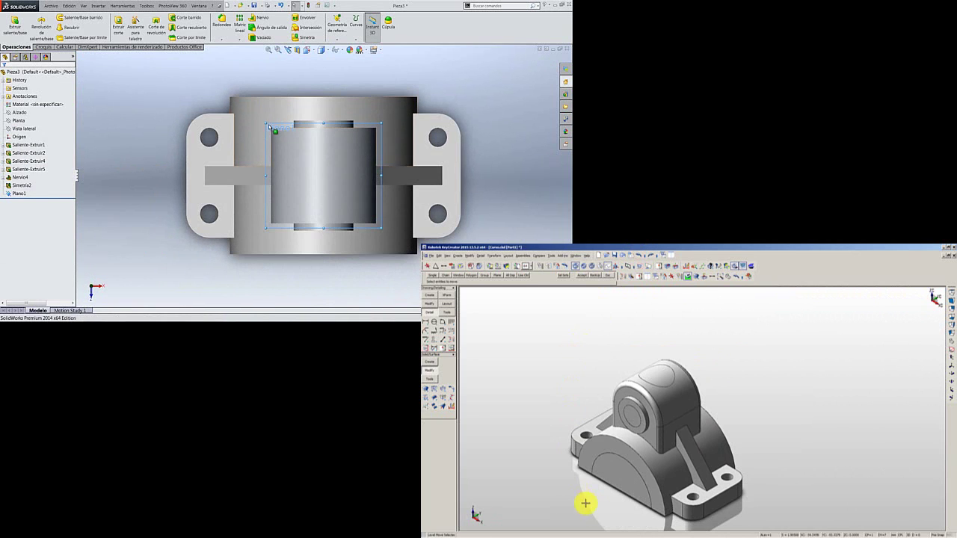
right_click(277, 120)
click(277, 118)
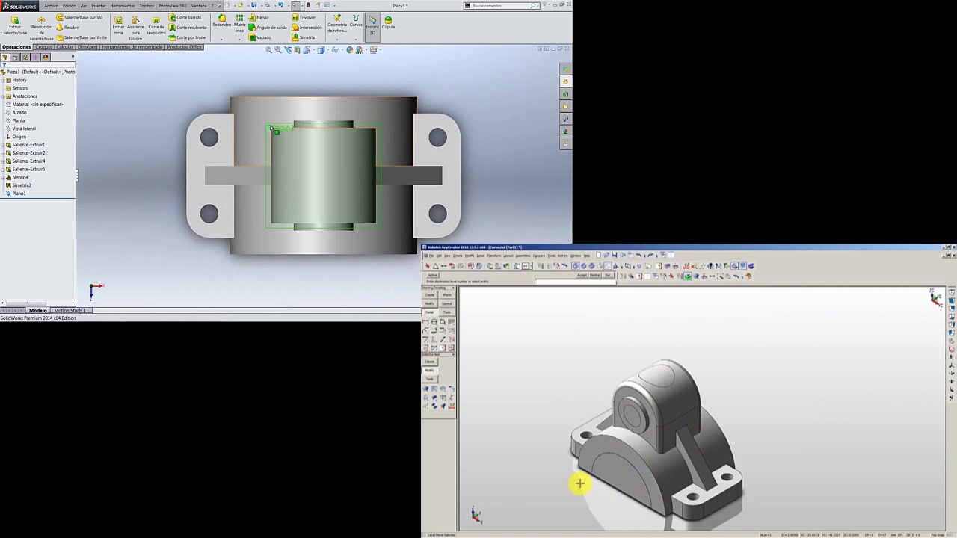
click(271, 127)
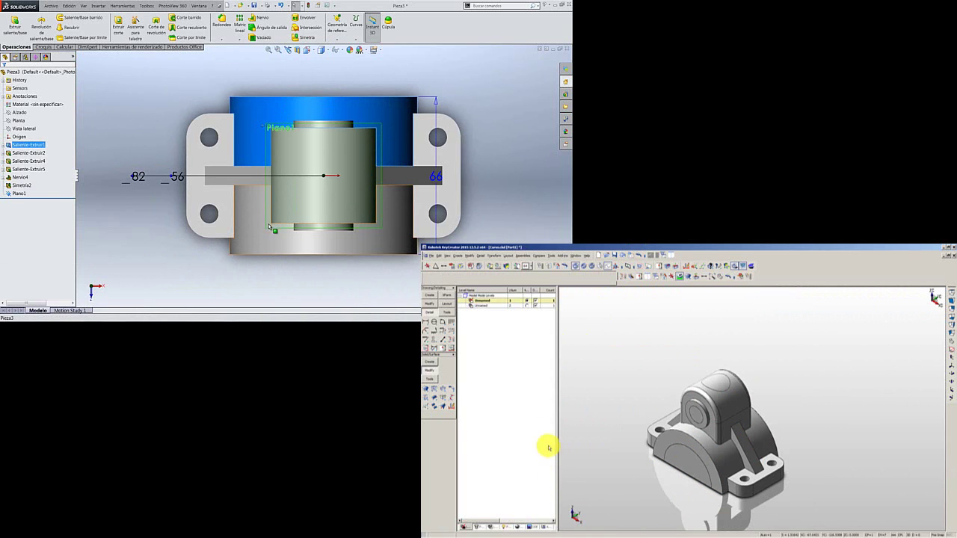
middle_drag(269, 225, 247, 150)
click(241, 141)
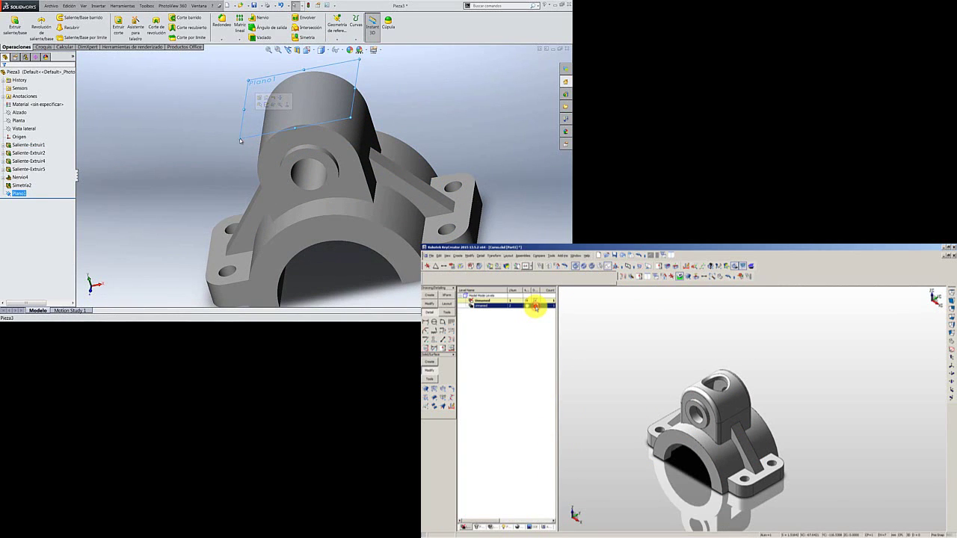
click(608, 329)
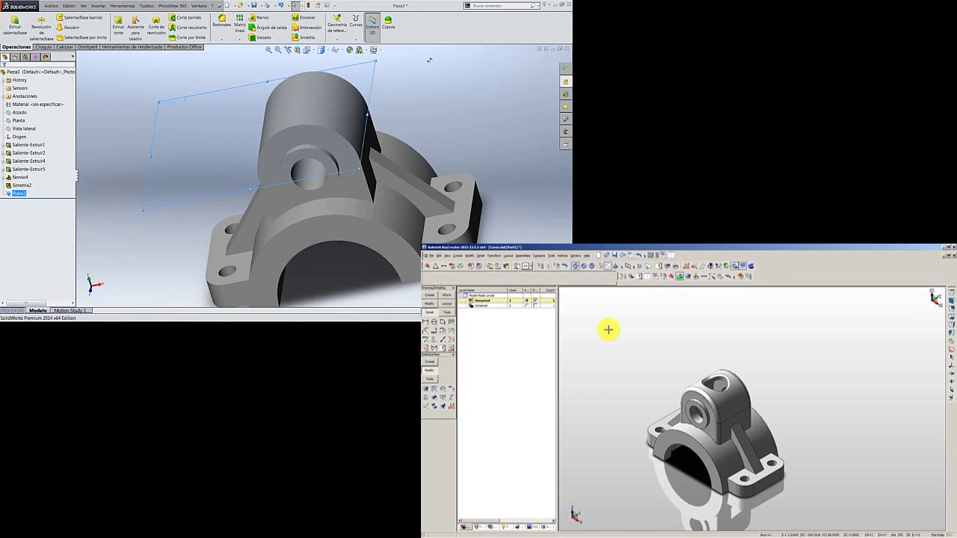
drag(429, 59, 524, 44)
Open a sketch on Plano1 from above and extend the plane's top and left edges.
right_click(452, 100)
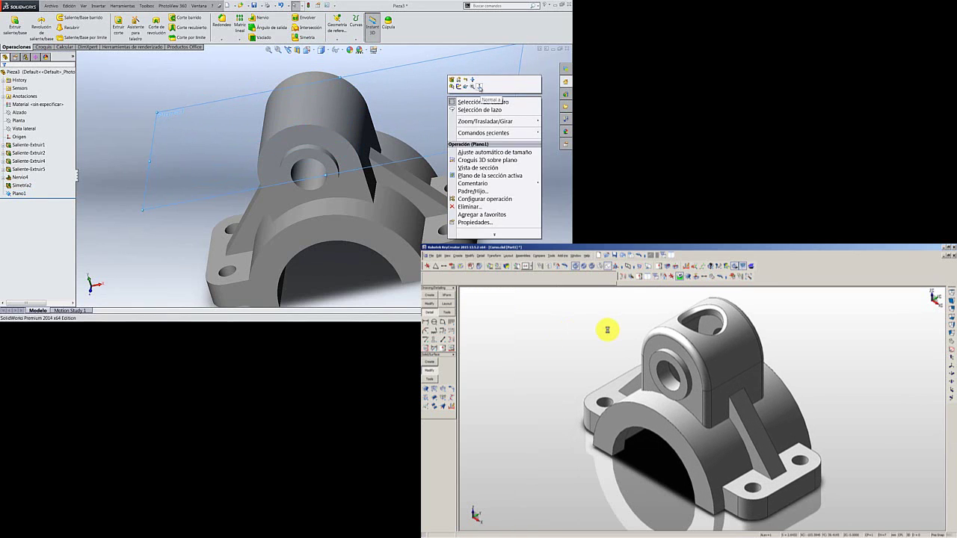
click(471, 88)
right_click(437, 149)
click(451, 137)
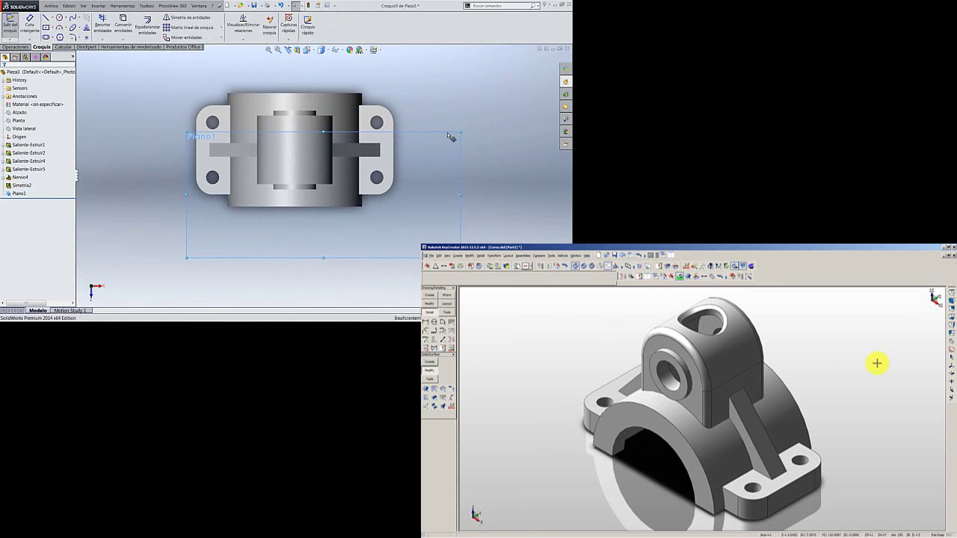
drag(461, 133, 460, 65)
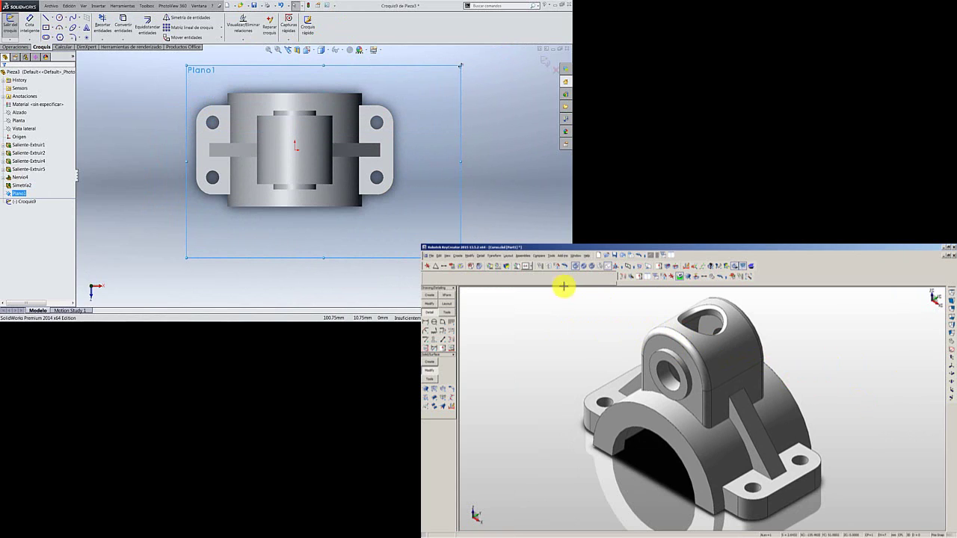
drag(183, 161, 155, 157)
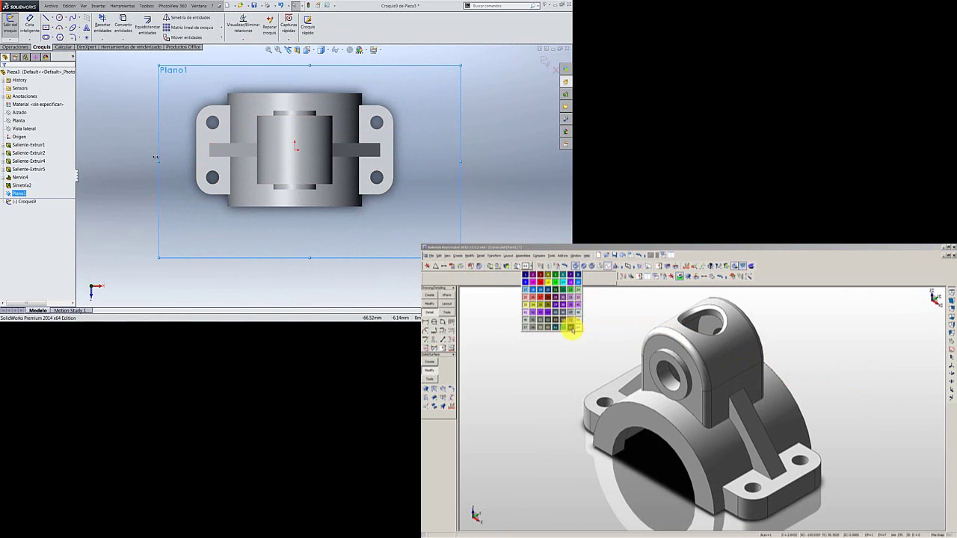
click(116, 184)
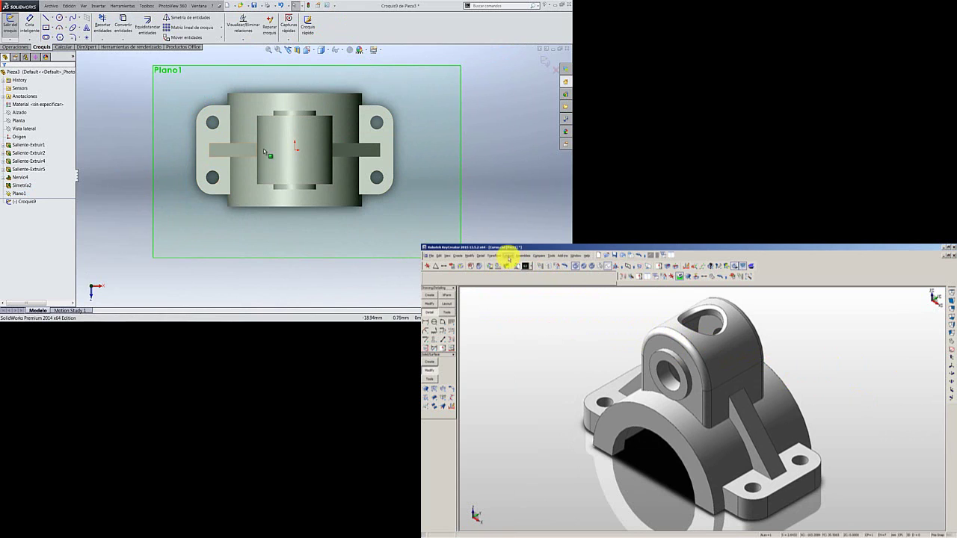
Restart the Plano1 sketch with the Circle tool and confirm KeyCreator's four-view drawing layout.
right_click(181, 98)
click(145, 104)
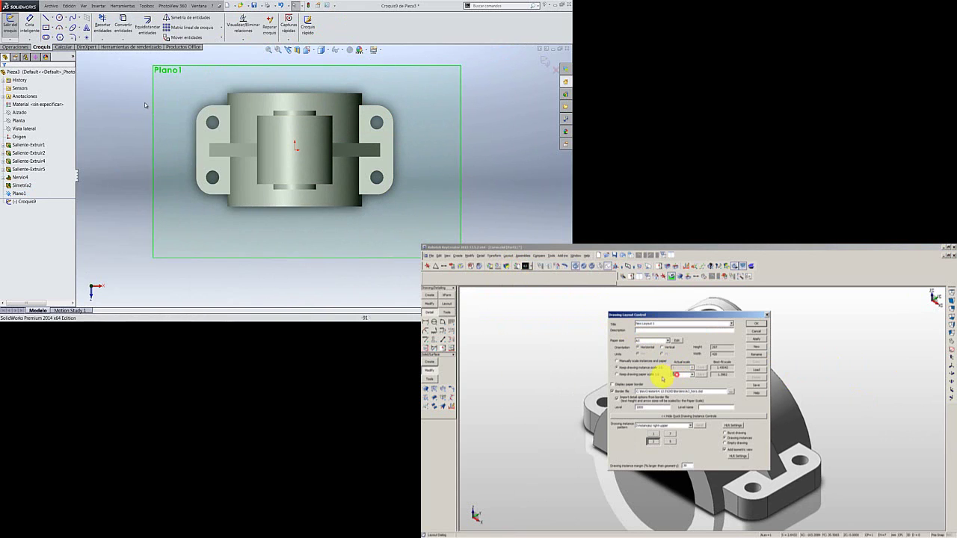
click(541, 64)
right_click(426, 66)
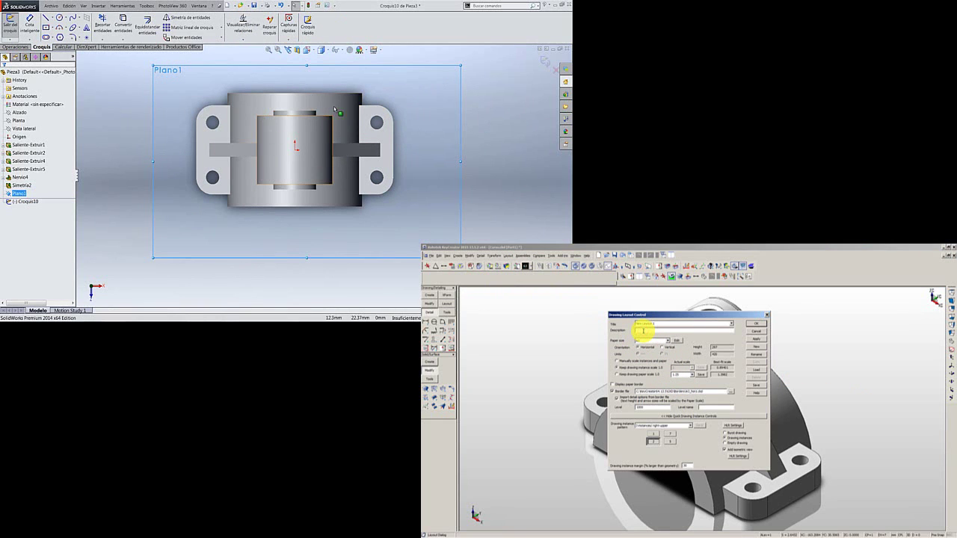
click(59, 18)
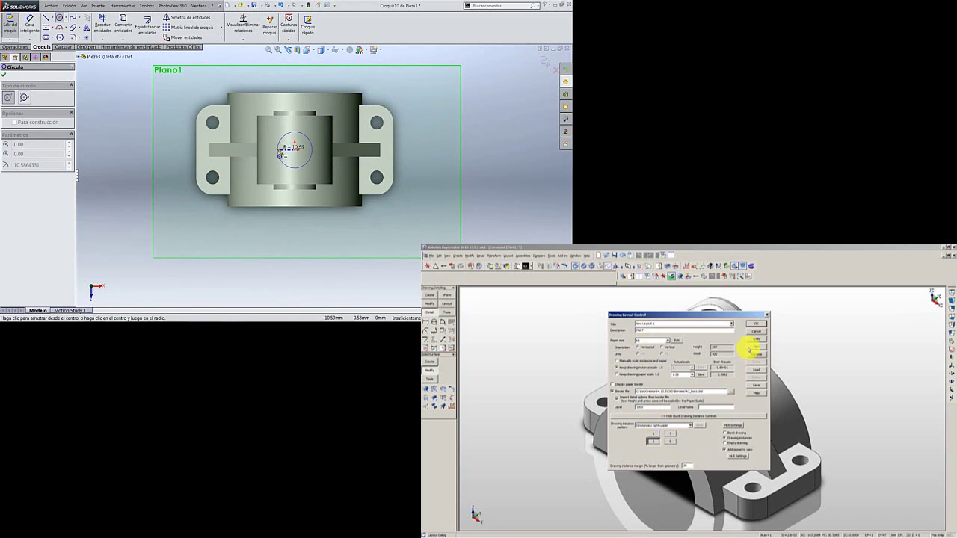
click(756, 323)
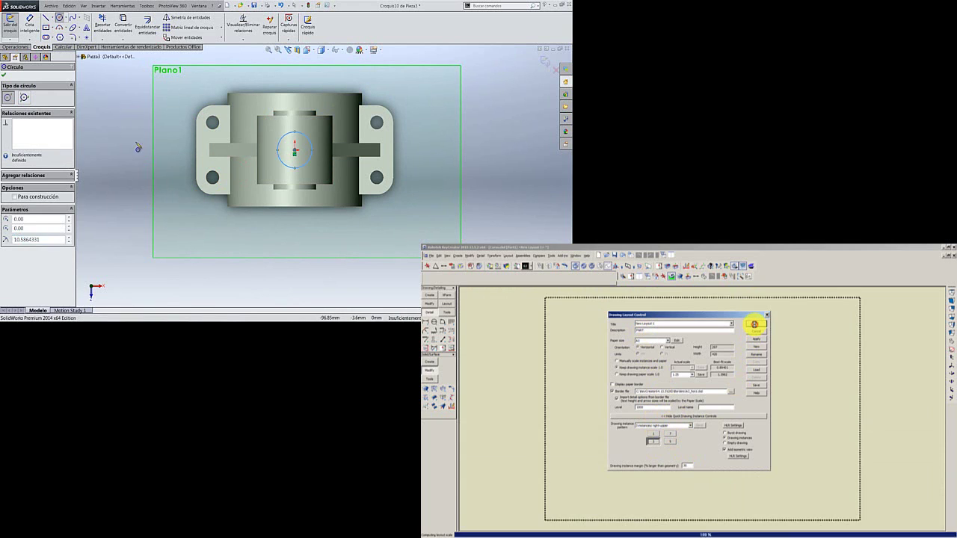
Dimension the circle to Ø20 and reposition the KeyCreator drawing views.
click(278, 154)
click(252, 151)
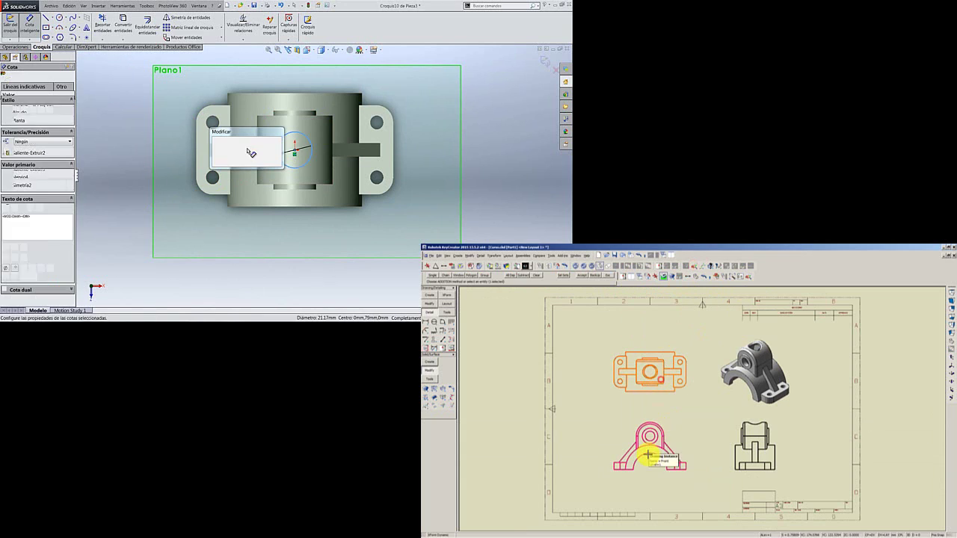
text(1)
click(720, 444)
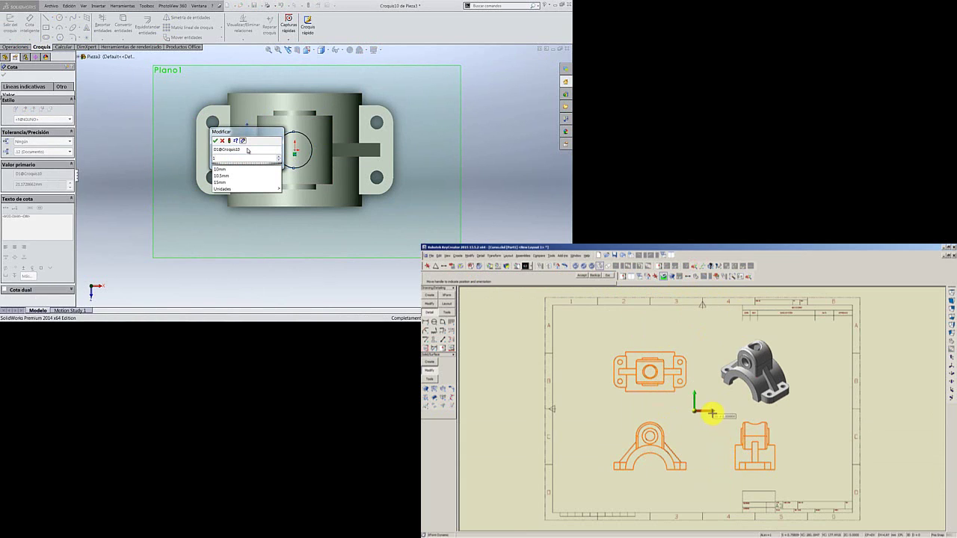
key(BackSpace)
click(674, 440)
text(20)
key(Return)
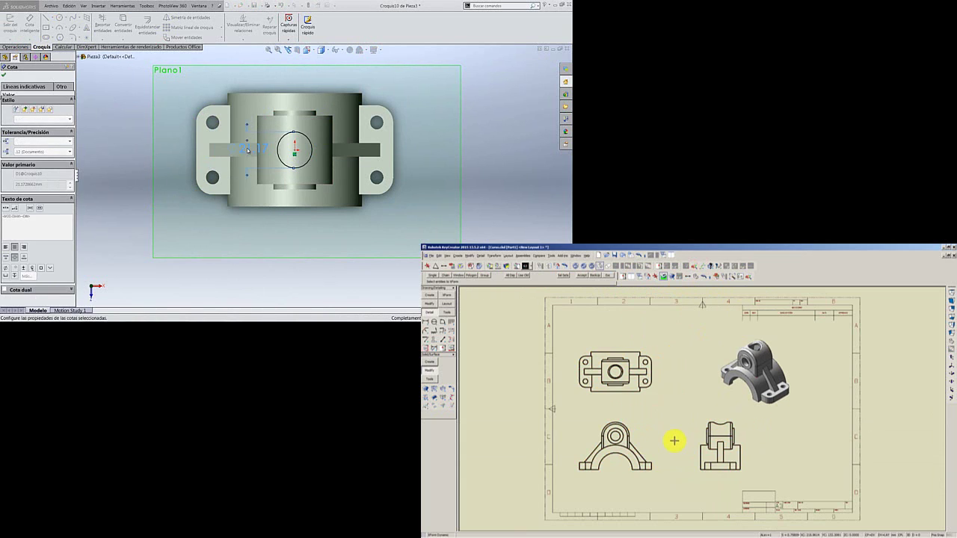
Cut the Ø20 hole Through All and define KeyCreator section view with letter A.
click(454, 341)
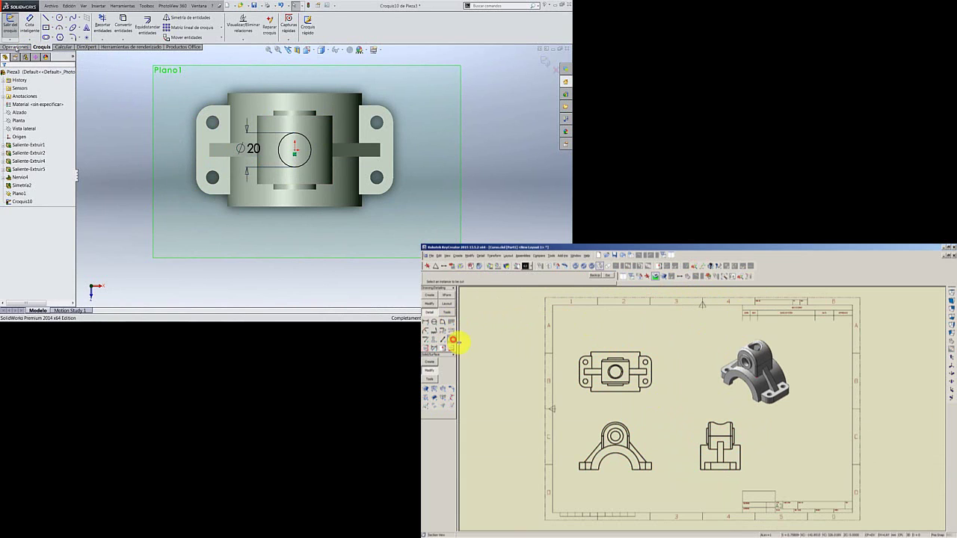
click(725, 449)
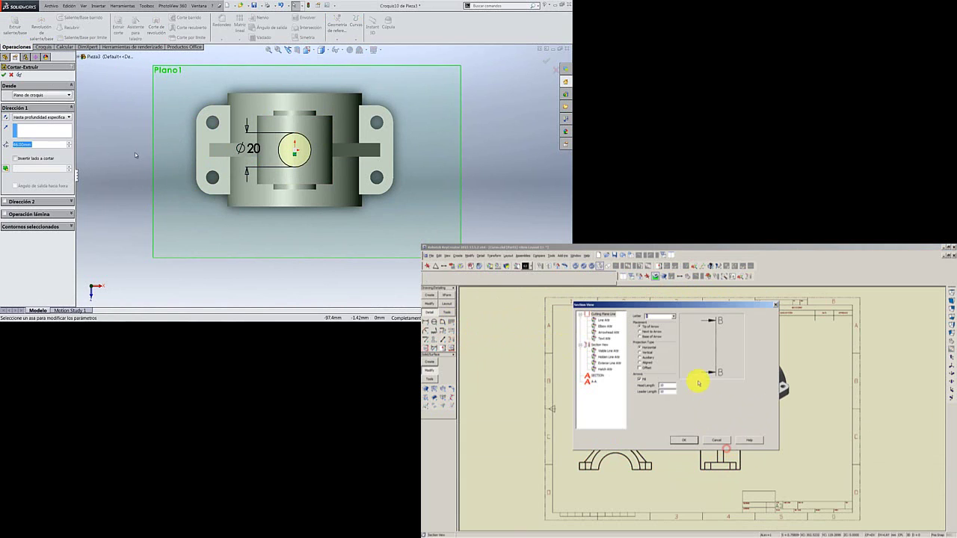
click(673, 316)
click(45, 117)
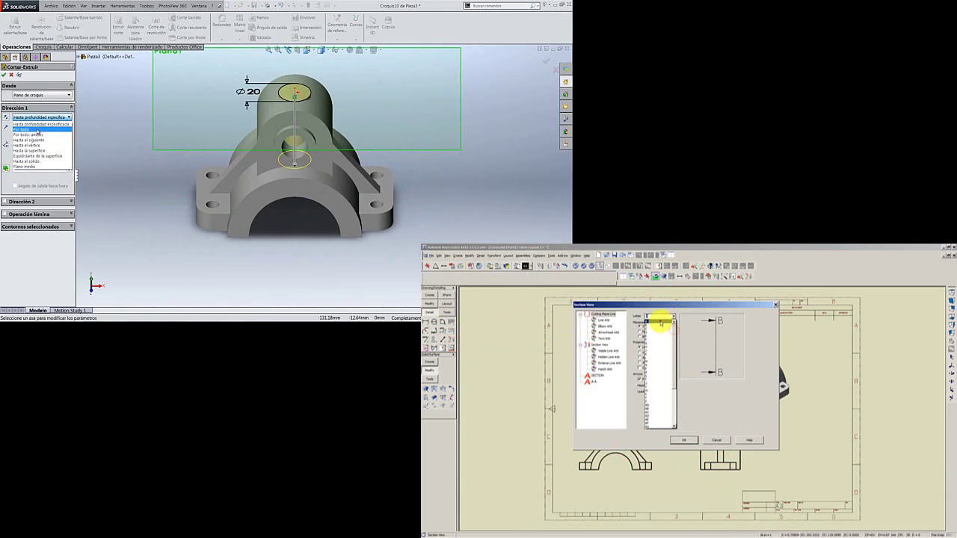
click(658, 326)
click(21, 129)
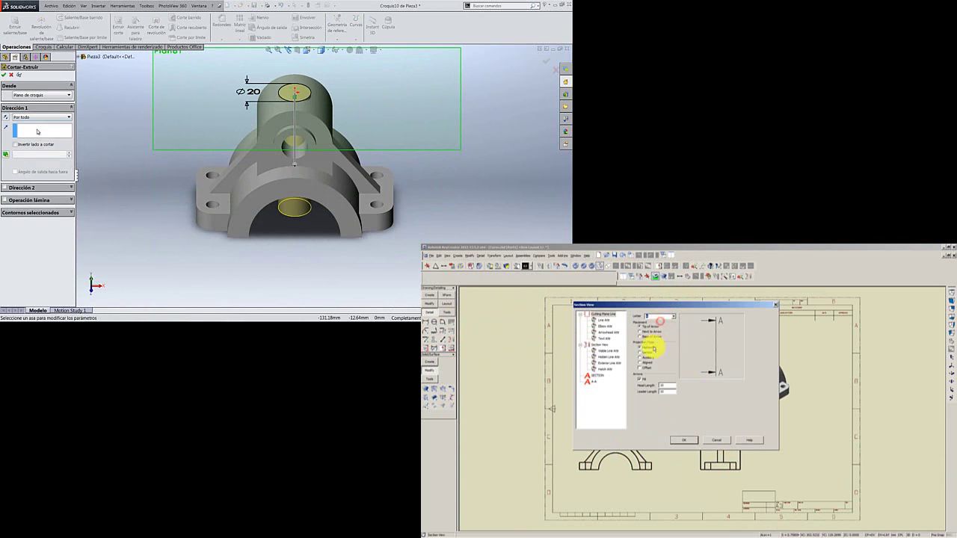
click(684, 440)
click(7, 74)
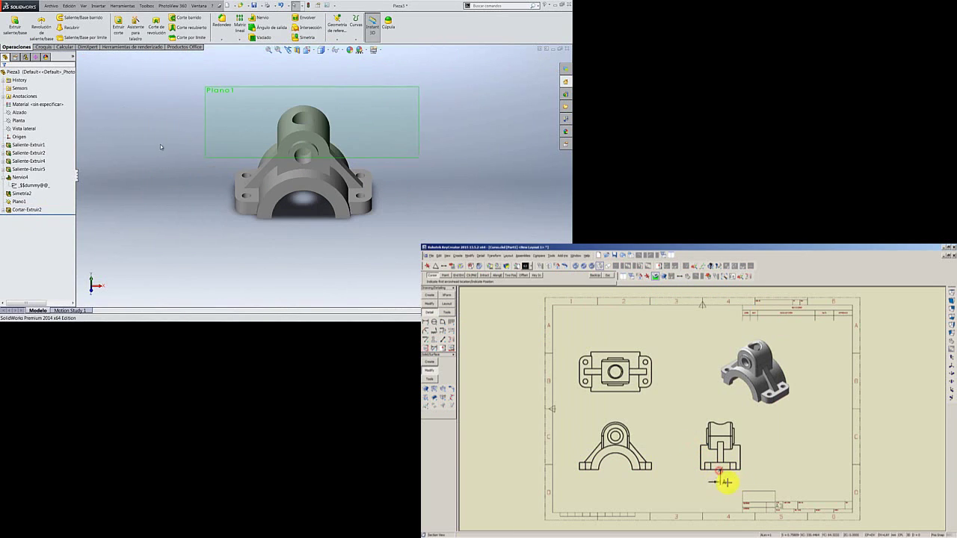
Hide Plano1, place section A-A beside the side view, and add the 120.00 width dimension.
right_click(225, 107)
click(241, 97)
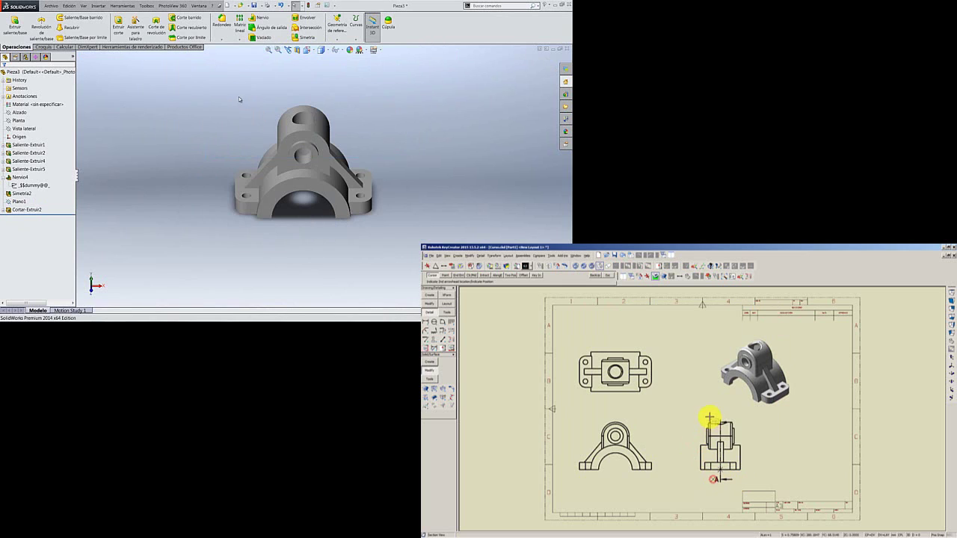
middle_drag(258, 97, 292, 142)
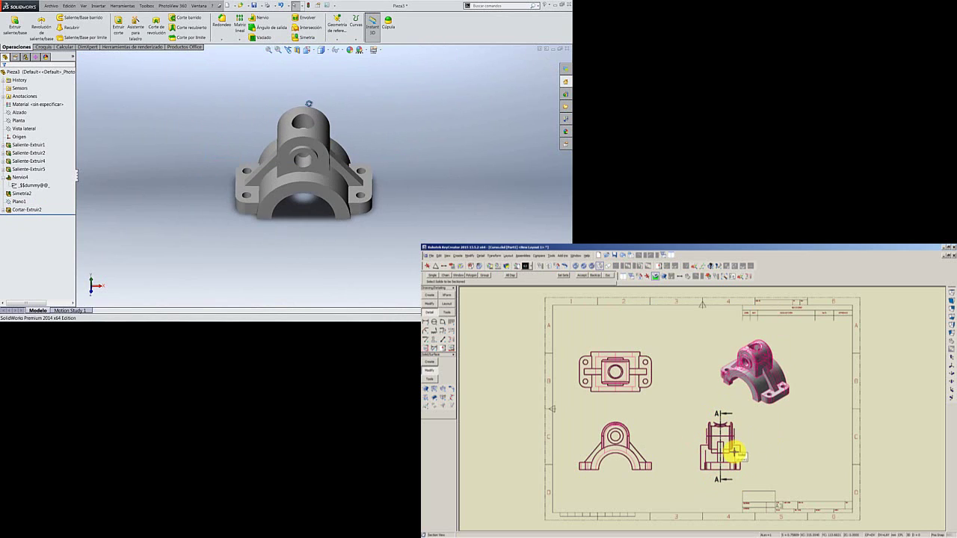
click(797, 449)
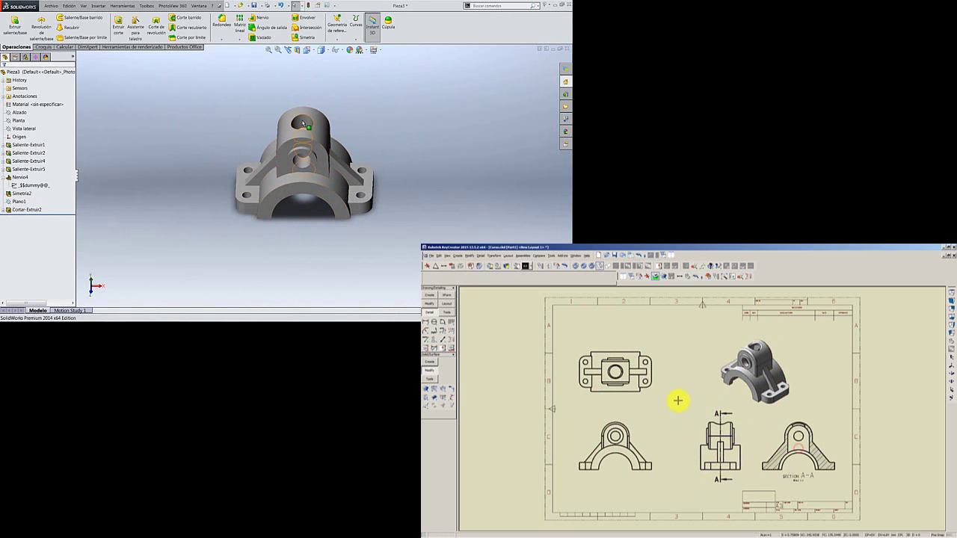
click(655, 377)
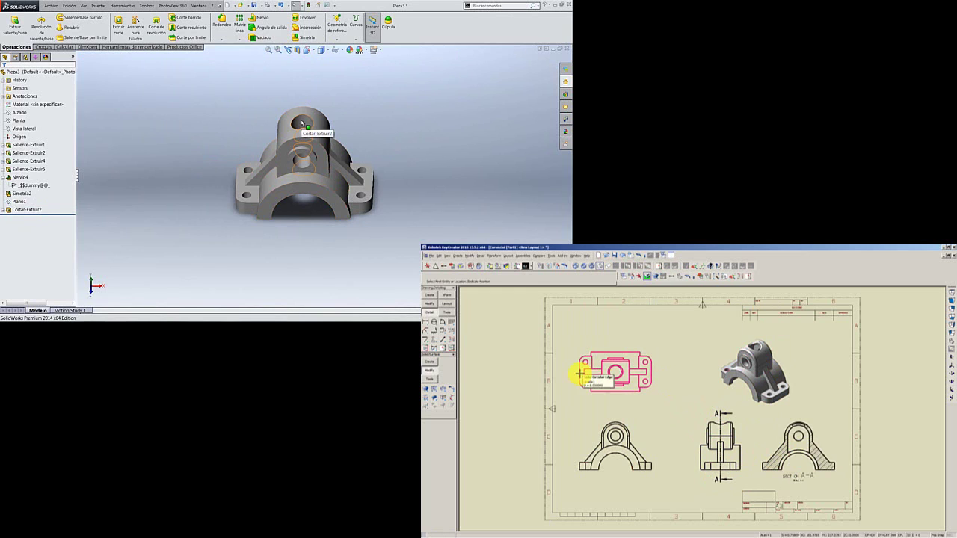
click(652, 387)
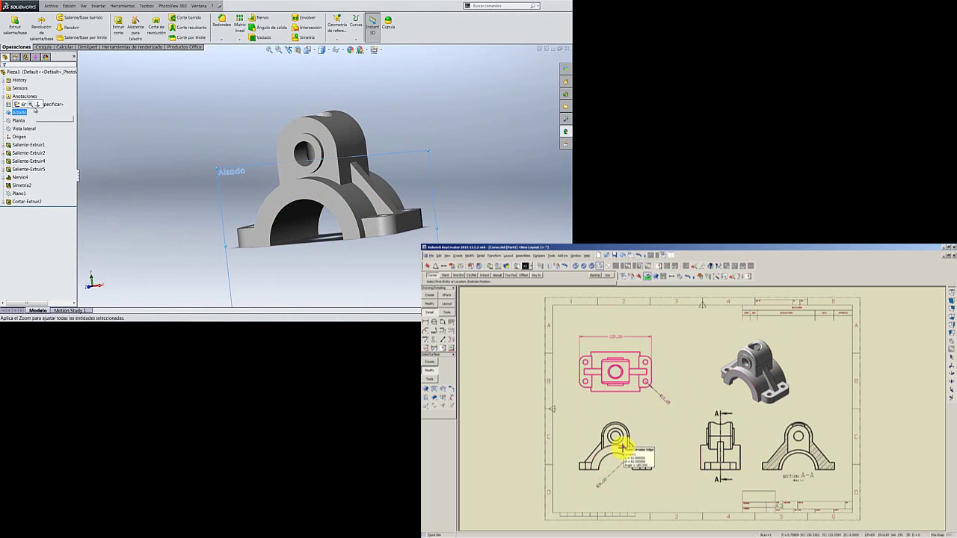
Start a sketch on the Alzado front plane and select the boss's left, top-arc and right edges.
click(18, 112)
click(30, 104)
right_click(28, 112)
click(27, 103)
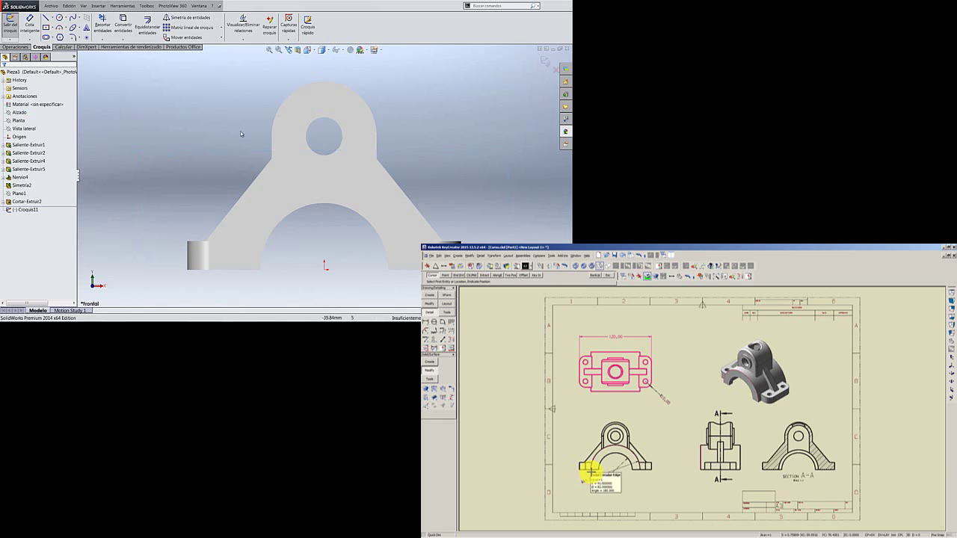
scroll(276, 142, down, 2)
click(270, 152)
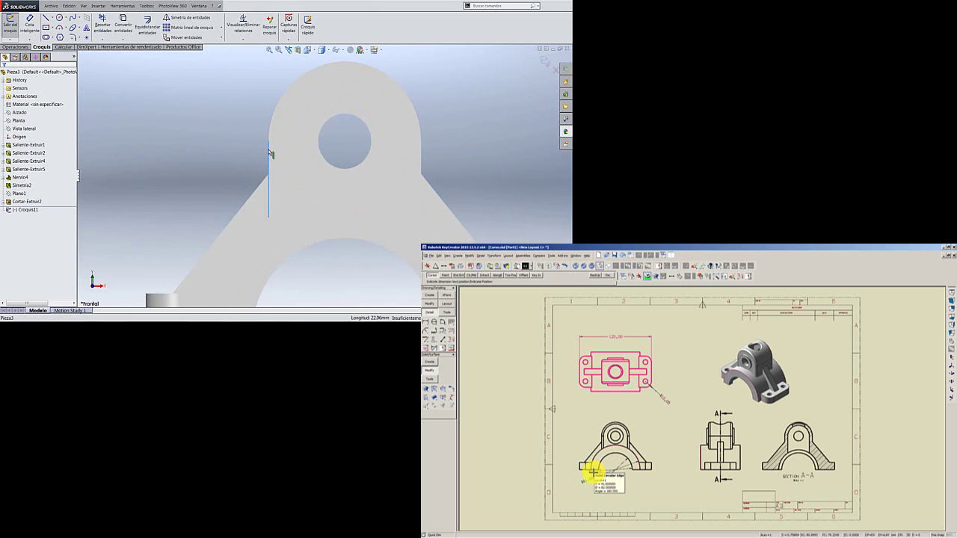
ctrl+click(272, 133)
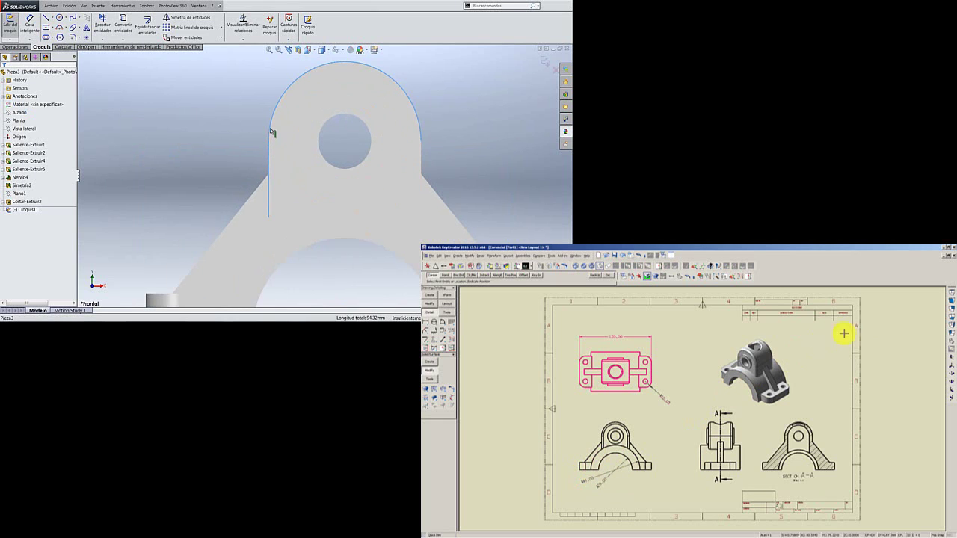
ctrl+click(424, 161)
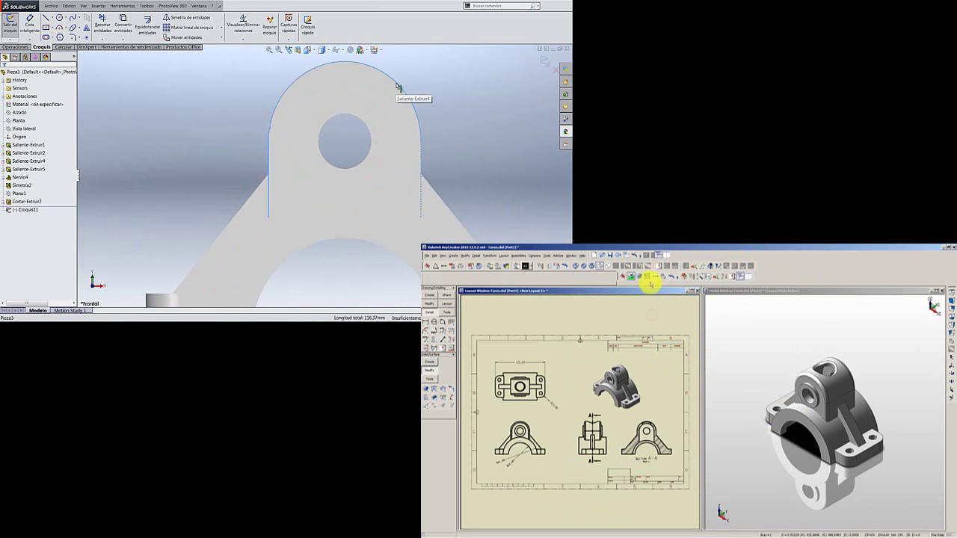
Convert the boss edges into the sketch and offset them 5 mm inward.
click(308, 112)
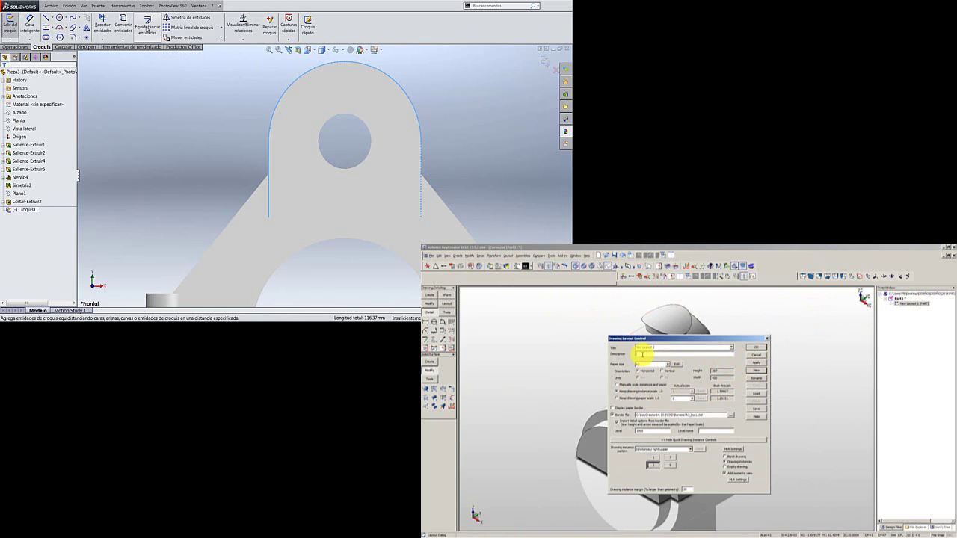
click(146, 28)
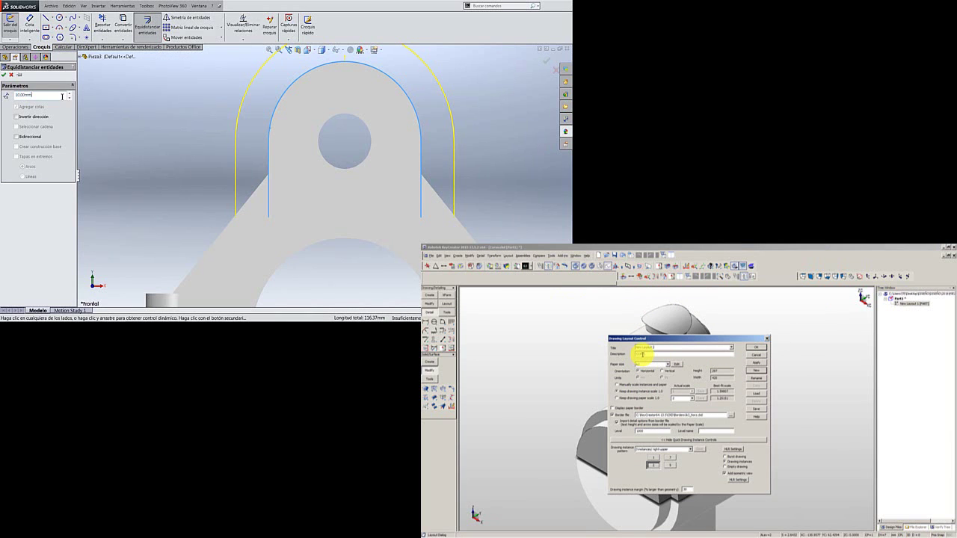
text(5)
key(Return)
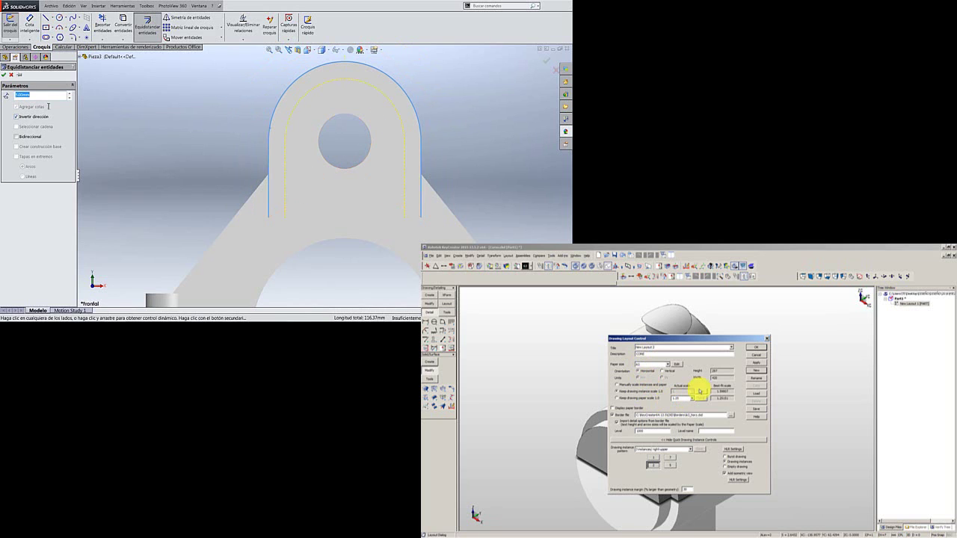
key(Return)
Extend both offset lines down to the arch and close the profile with a connecting line.
scroll(337, 263, up, 3)
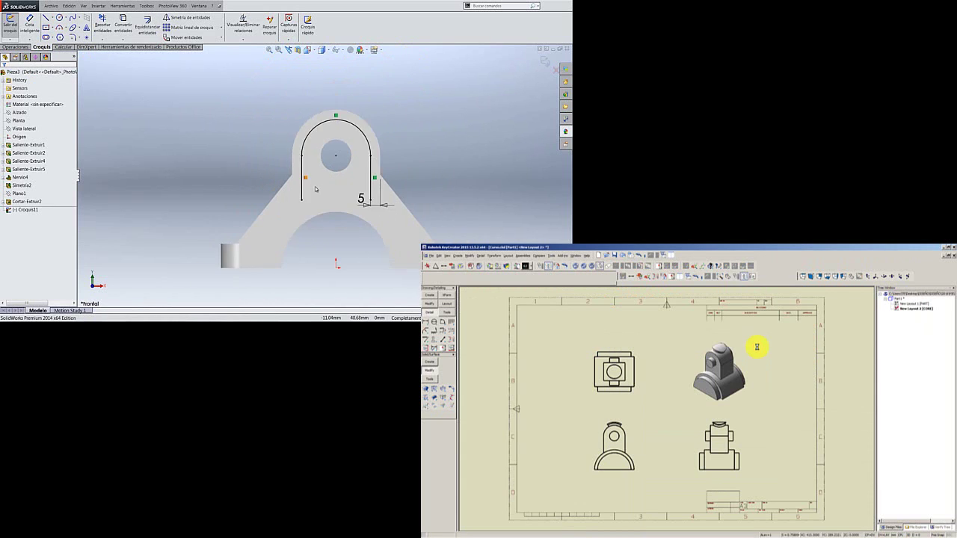
scroll(337, 263, down, 3)
drag(293, 211, 294, 253)
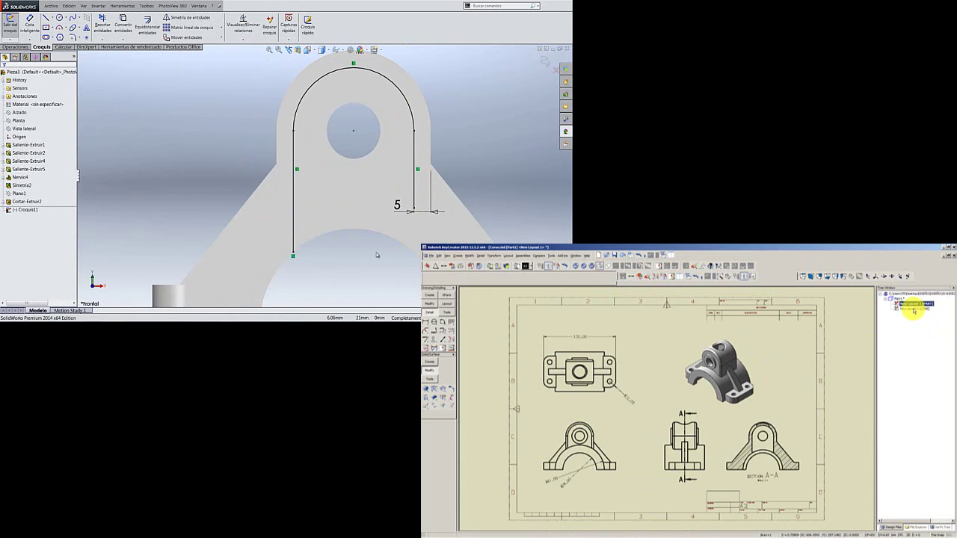
click(414, 210)
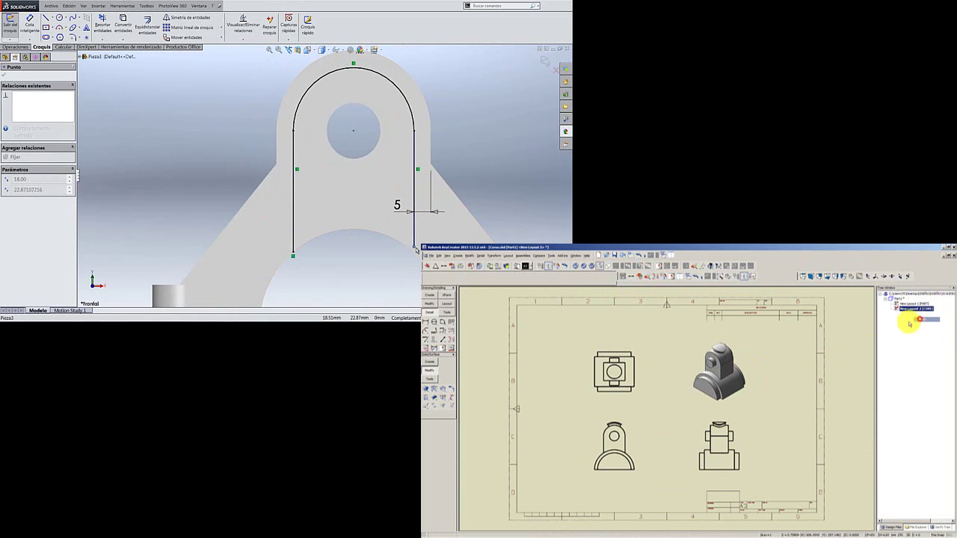
drag(413, 209, 414, 256)
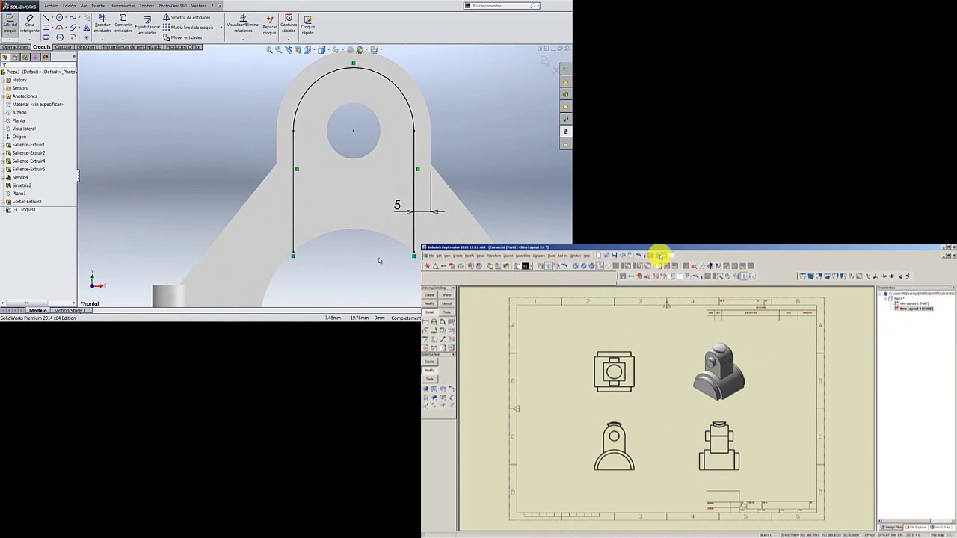
key(l)
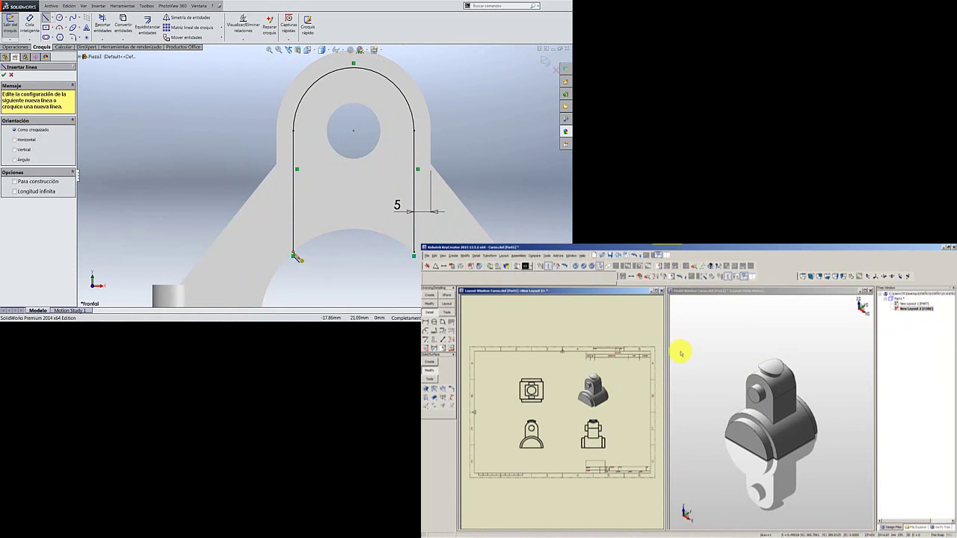
click(294, 256)
click(413, 256)
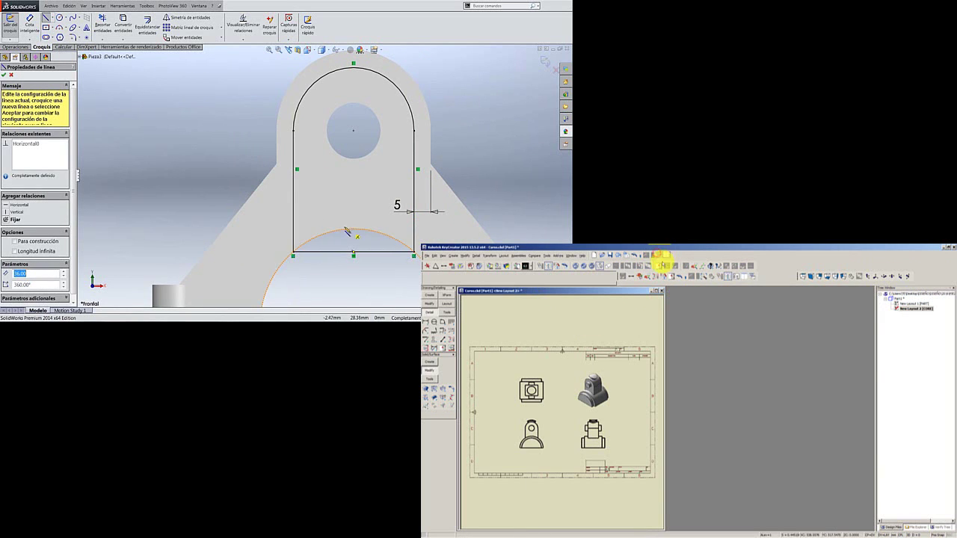
key(Escape)
key(ctrl+7)
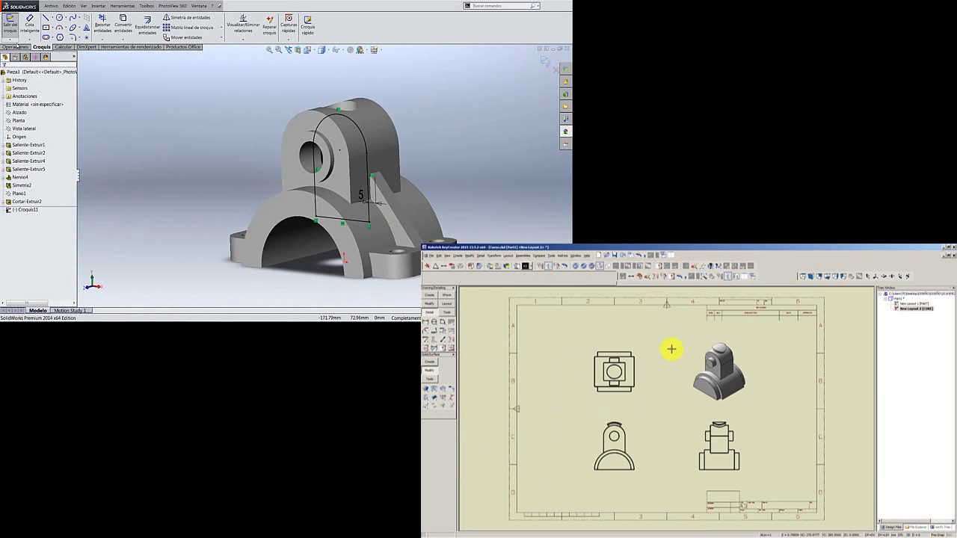
Cut-extrude the U-profile 30 mm Mid Plane through the upright boss.
click(17, 47)
click(118, 27)
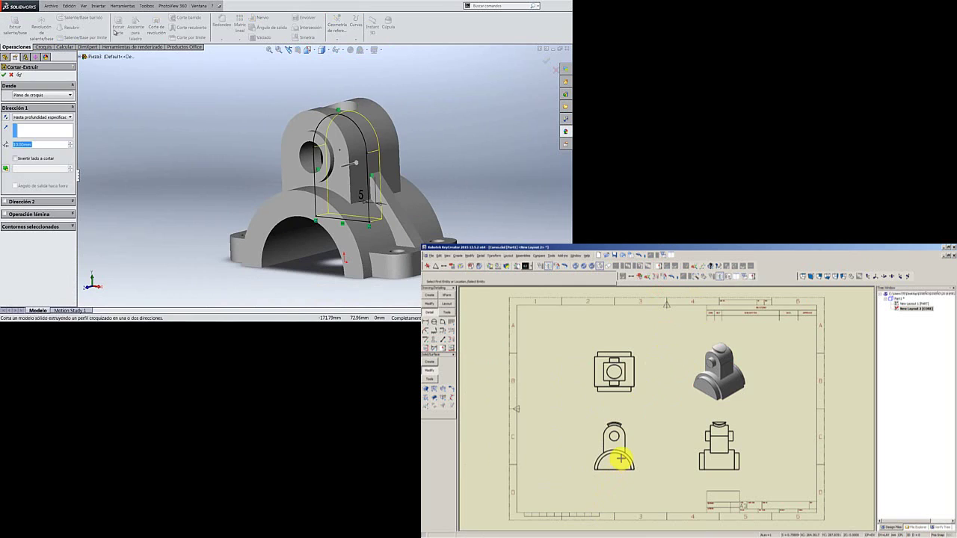
click(62, 117)
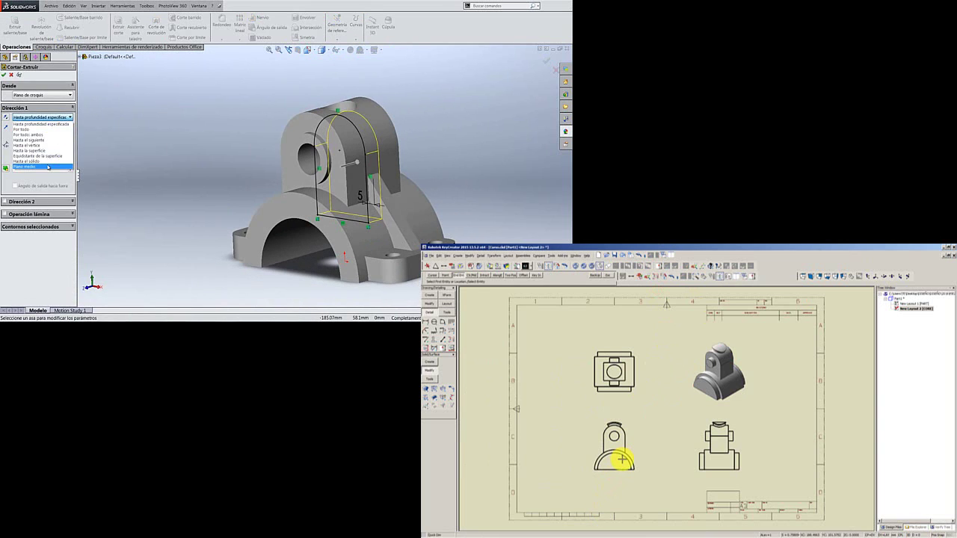
click(50, 167)
double_click(48, 145)
text(30)
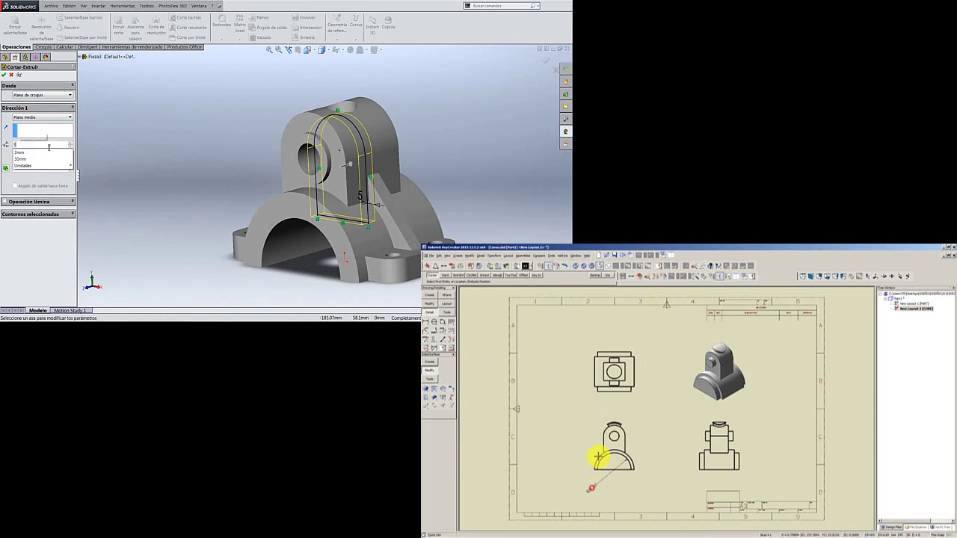
key(Return)
mouse_move(252, 142)
middle_down()
mouse_move(222, 145)
mouse_move(231, 145)
middle_up()
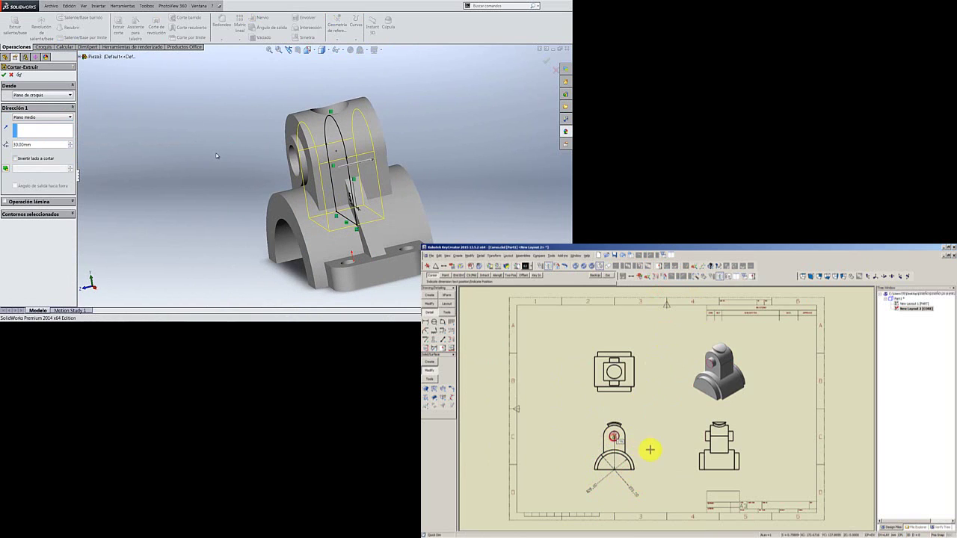
click(5, 75)
middle_drag(236, 222, 162, 184)
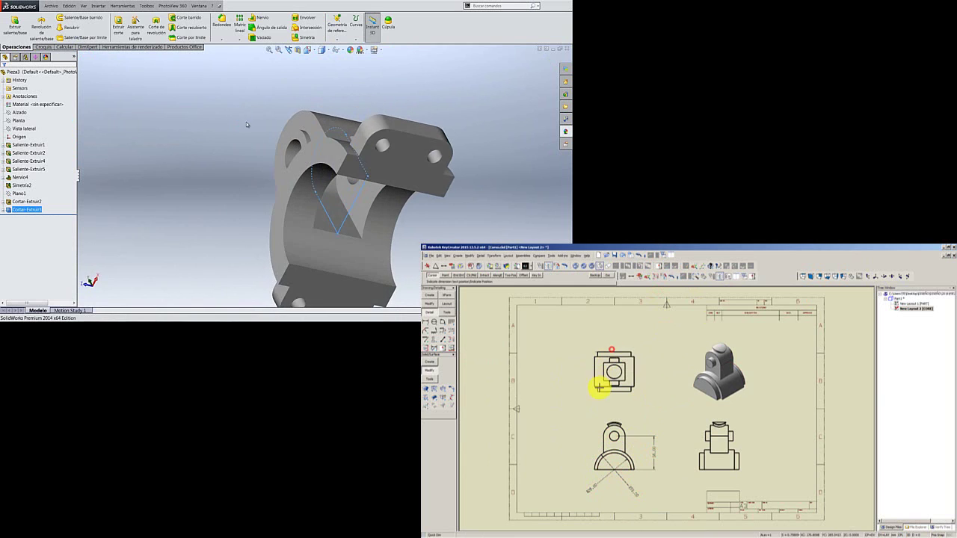
Sketch on Alzado, convert the arc above the bore and offset it 5 mm.
click(22, 112)
right_click(23, 113)
click(34, 110)
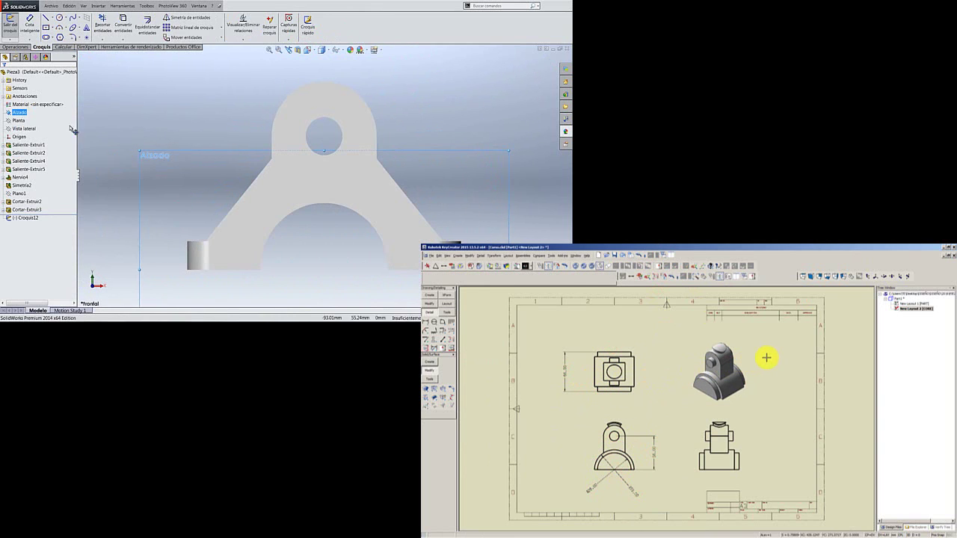
click(290, 211)
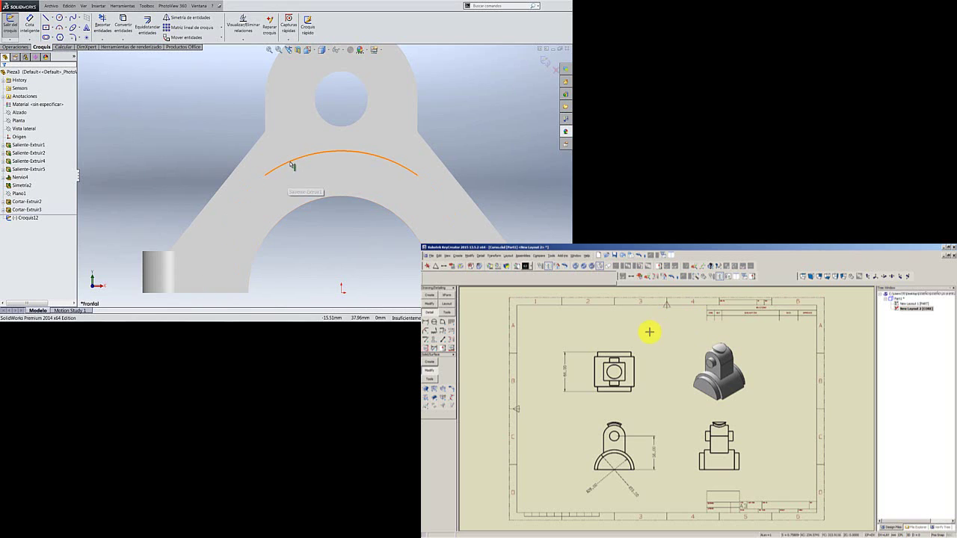
click(293, 164)
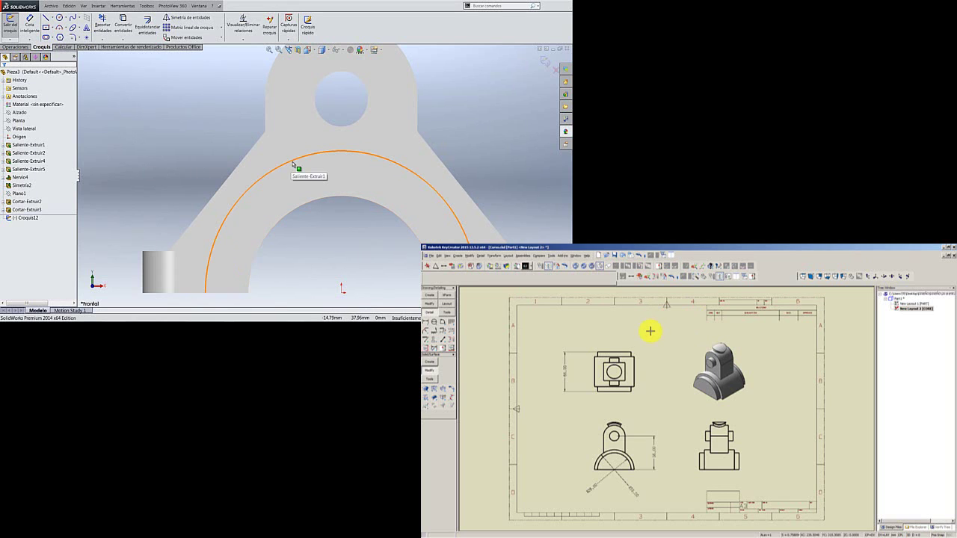
click(147, 24)
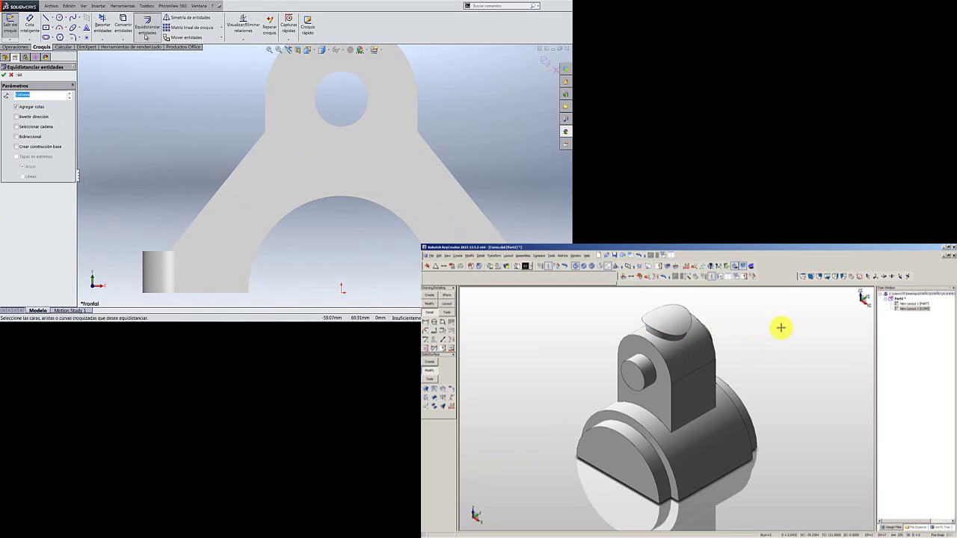
click(307, 160)
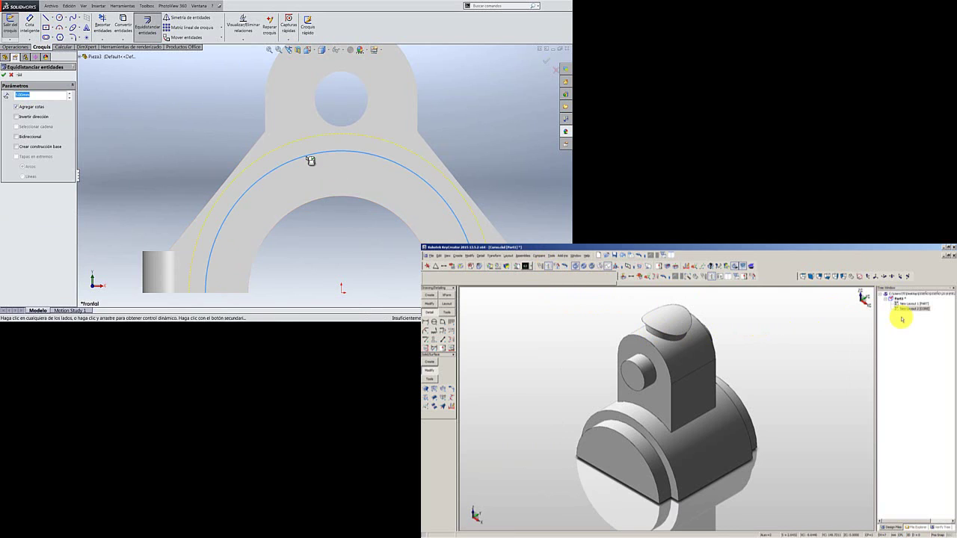
click(549, 267)
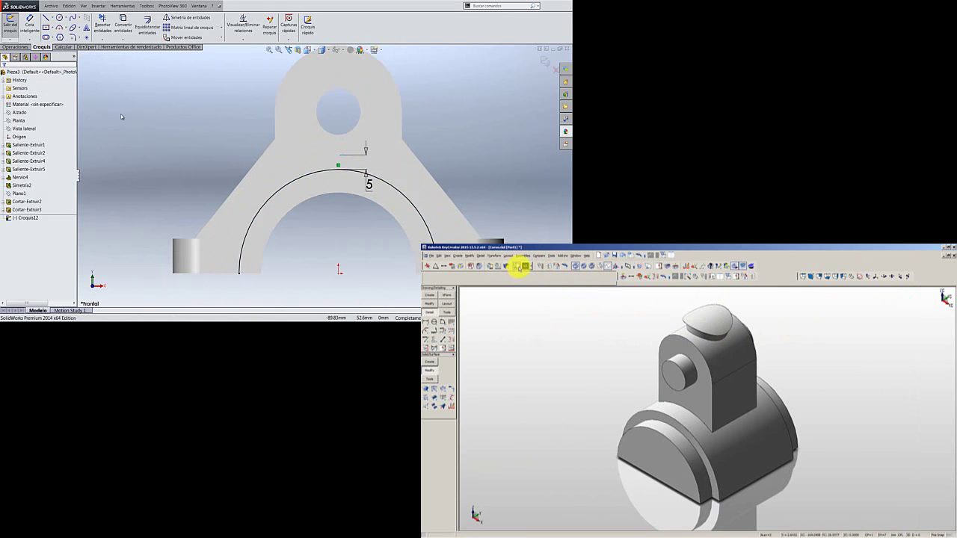
click(545, 267)
Close the arc ends with a line and turn on the model level in KeyCreator.
key(l)
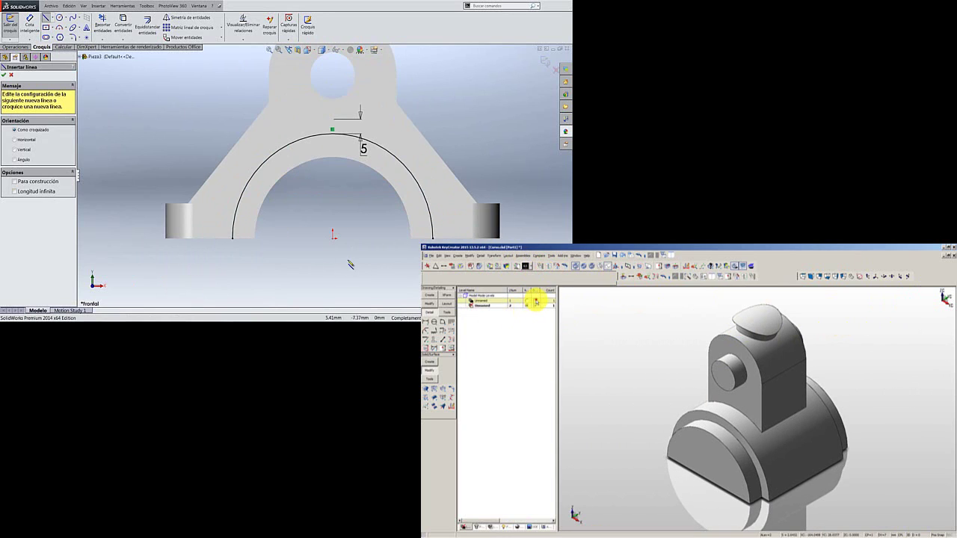
click(531, 302)
click(536, 305)
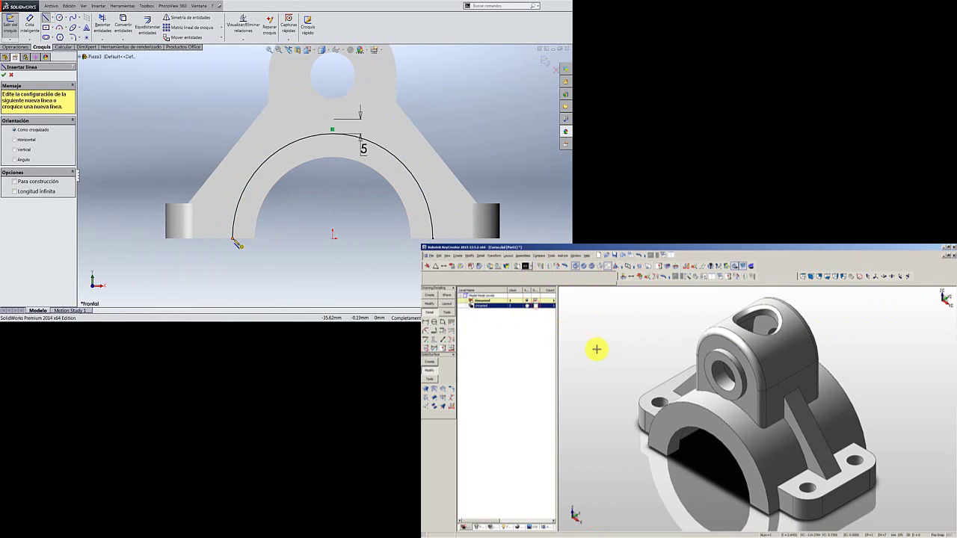
drag(232, 239, 433, 239)
click(545, 266)
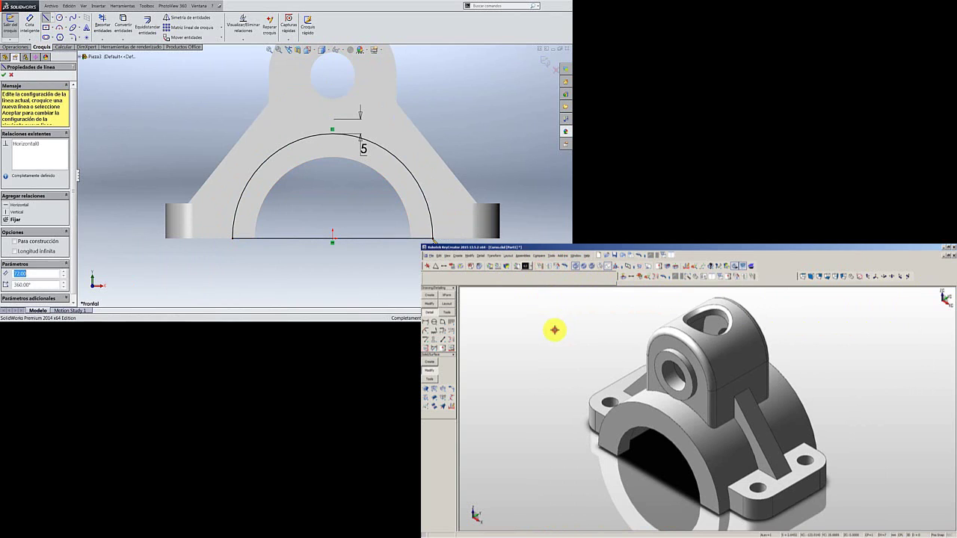
key(Escape)
mouse_move(217, 157)
middle_down()
mouse_move(185, 149)
mouse_move(46, 57)
middle_up()
Cut-extrude the half-round profile 50 mm Mid Plane to recess the bore.
click(27, 48)
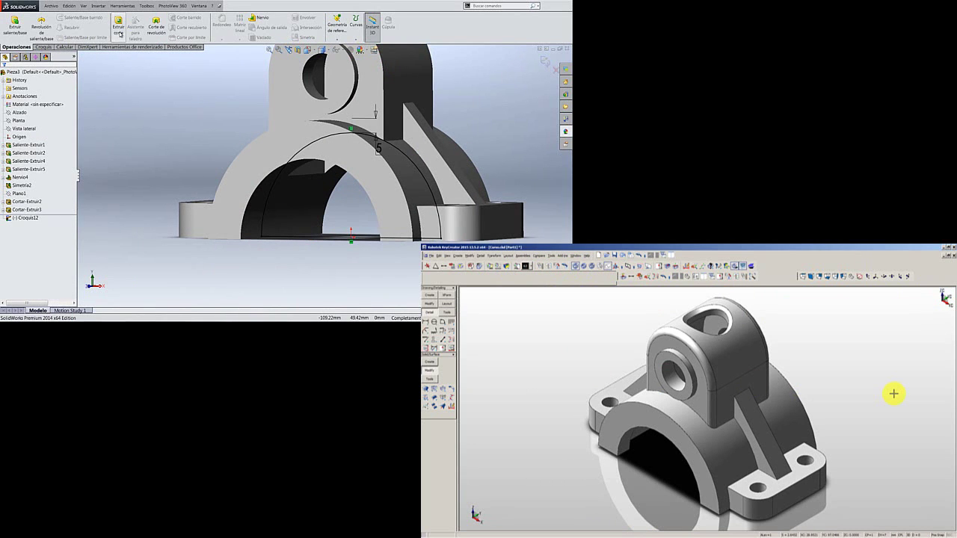
click(118, 29)
click(70, 118)
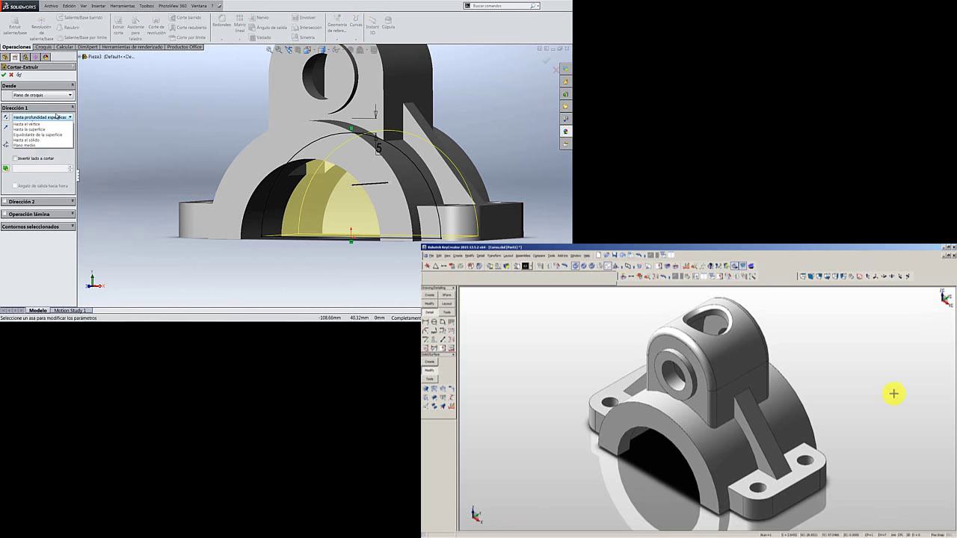
click(34, 167)
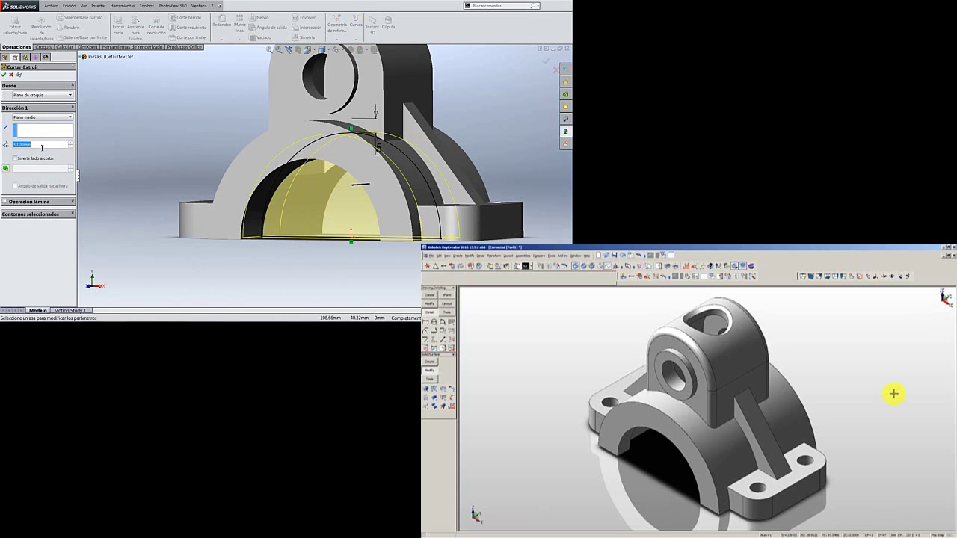
text(50)
key(Return)
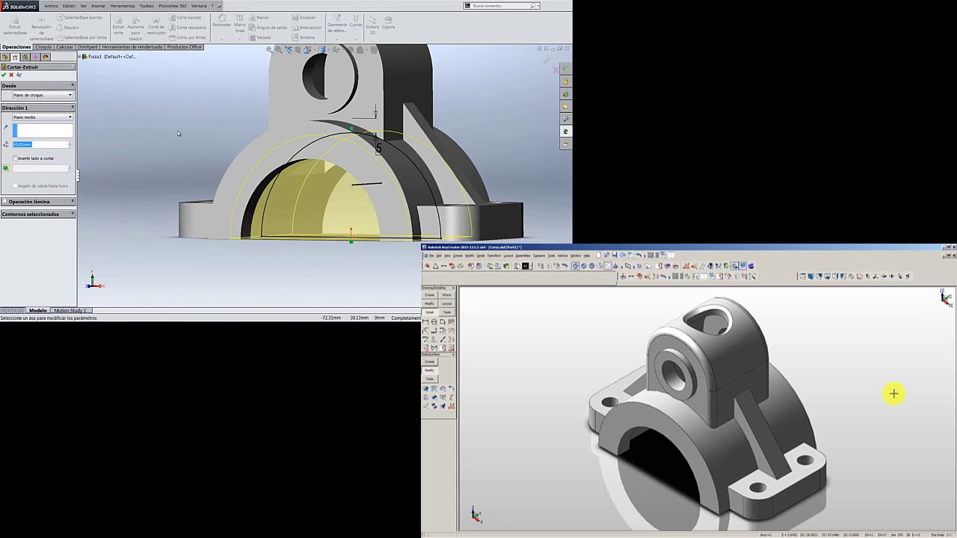
scroll(178, 133, up, 3)
click(3, 76)
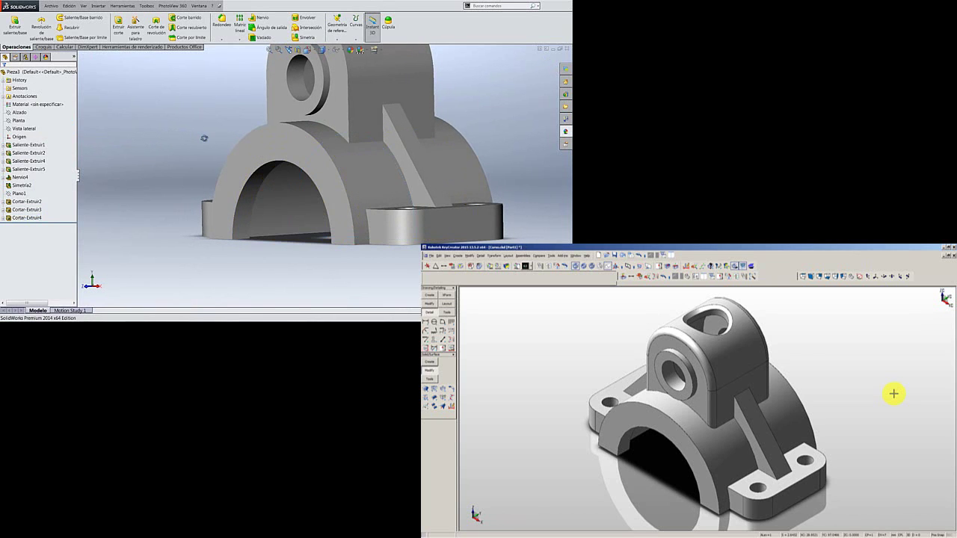
mouse_move(203, 139)
middle_down()
mouse_move(226, 159)
mouse_move(397, 166)
mouse_move(241, 109)
mouse_move(227, 122)
middle_up()
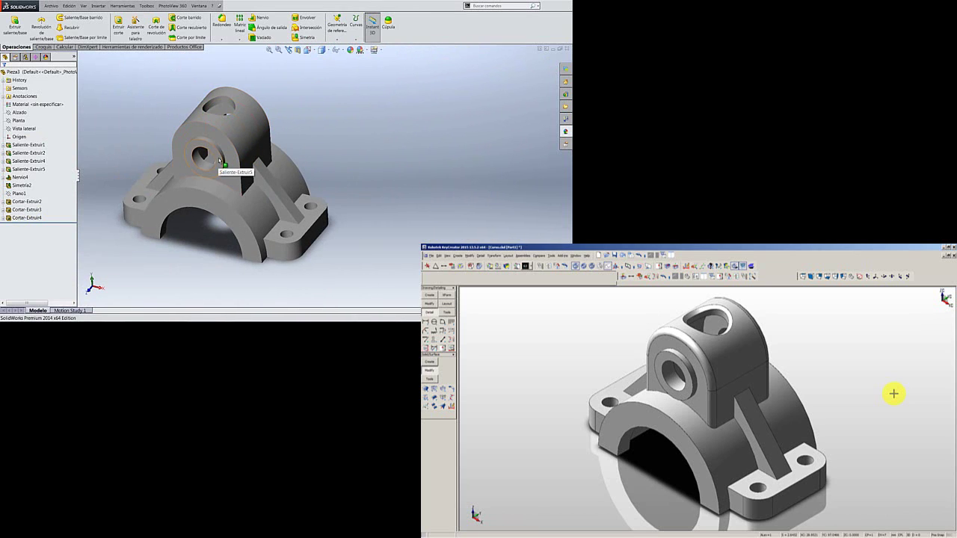
Fillet the upright boss's two curved edges with a 1 mm radius.
middle_drag(219, 160, 227, 158)
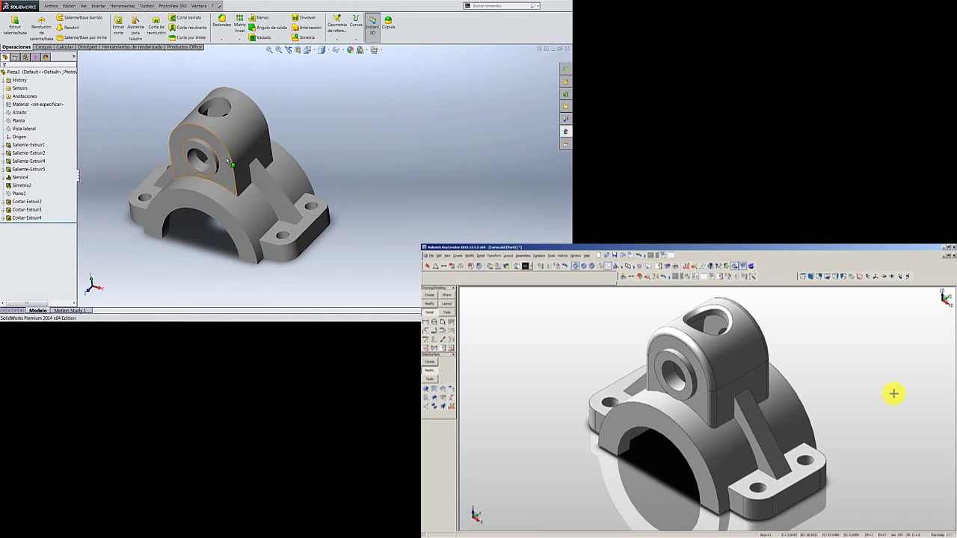
key(ctrl+7)
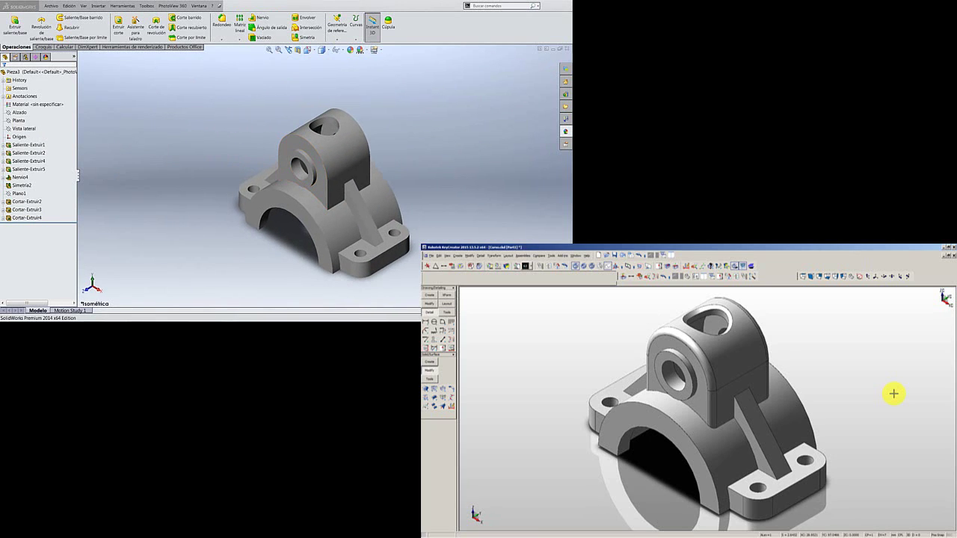
click(231, 24)
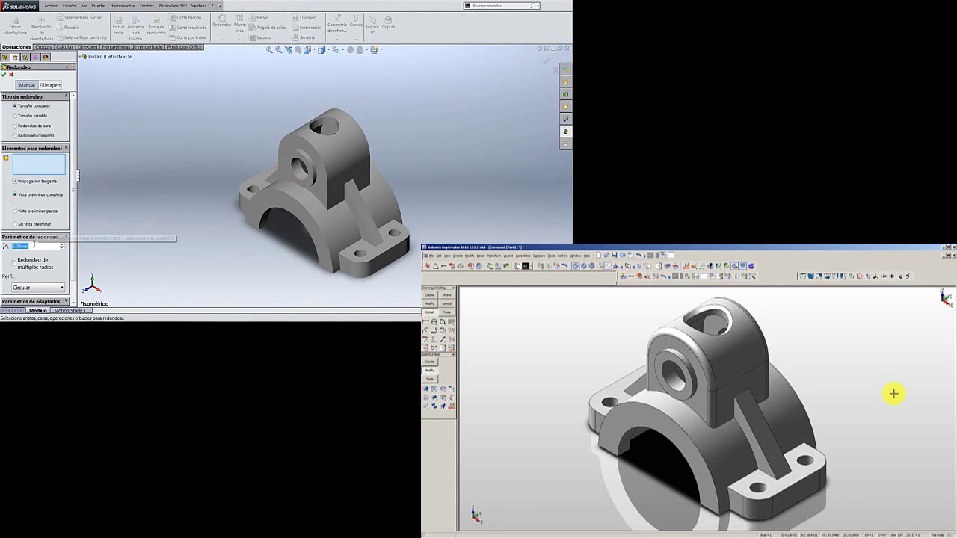
click(34, 245)
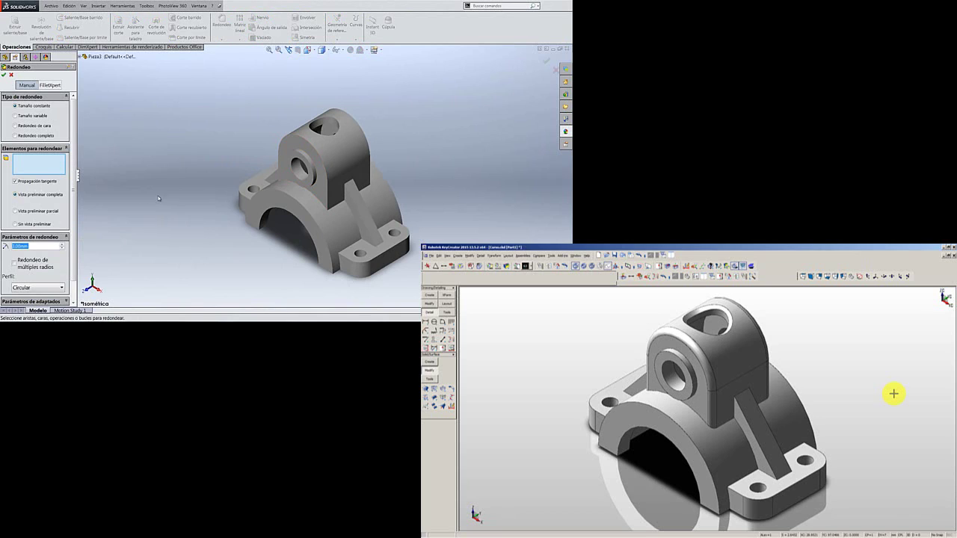
click(329, 196)
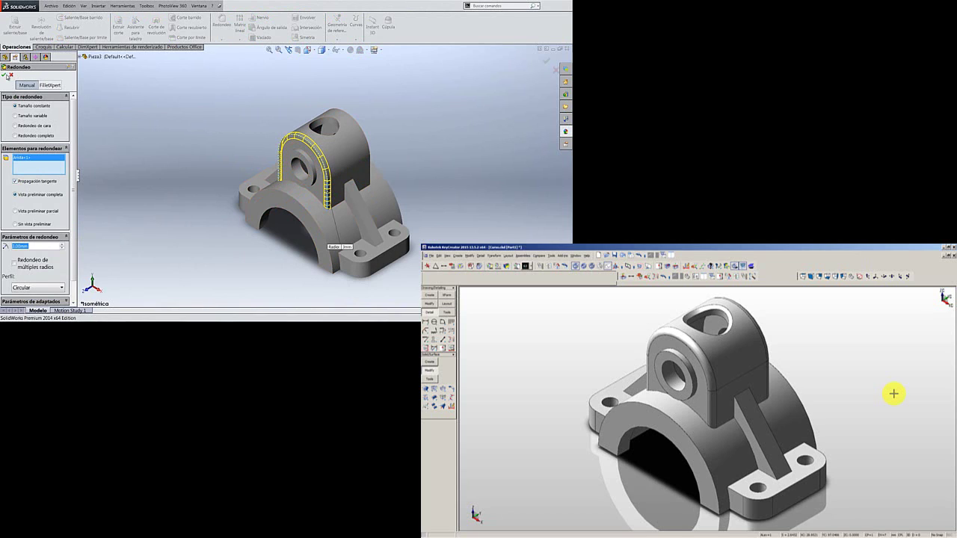
mouse_move(222, 96)
middle_down()
mouse_move(354, 143)
mouse_move(294, 218)
middle_up()
click(286, 223)
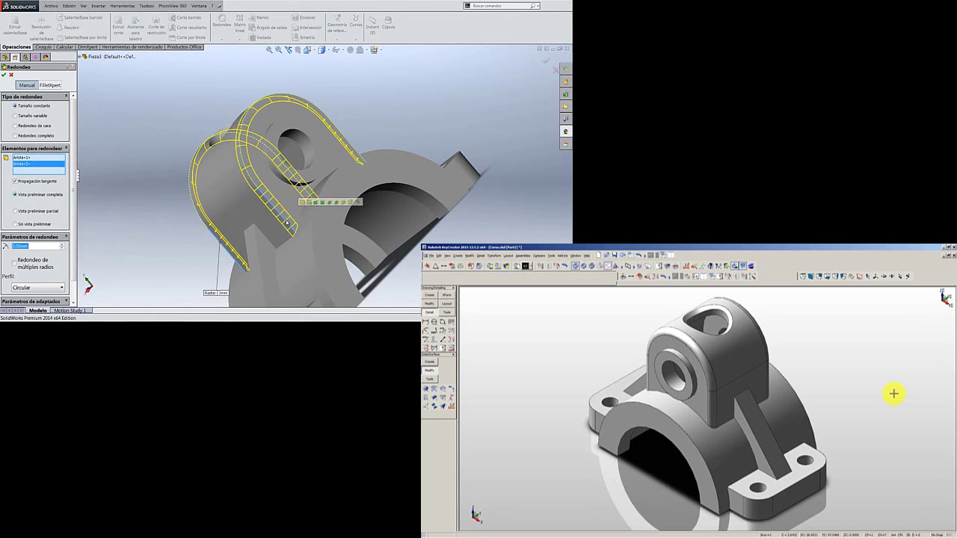
middle_drag(216, 159, 213, 178)
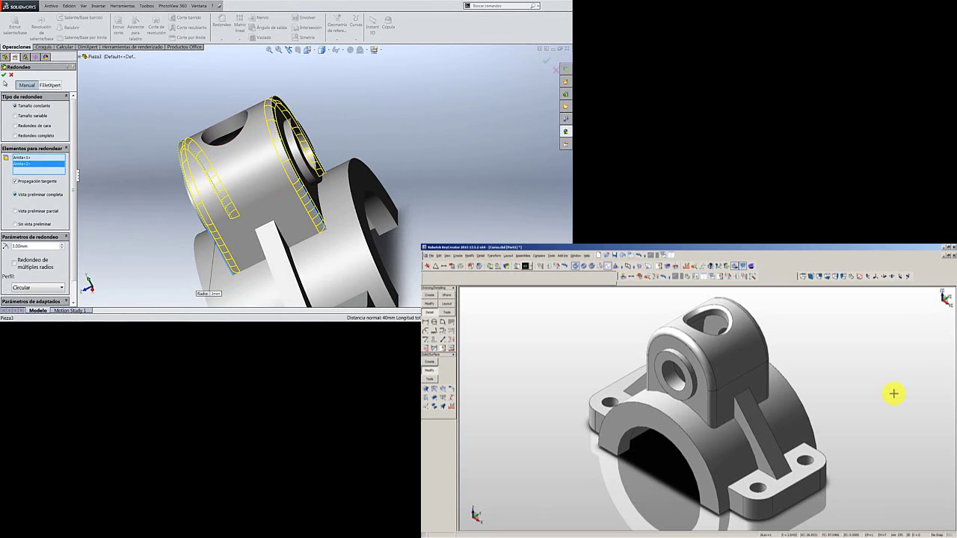
key(Left)
key(Left)
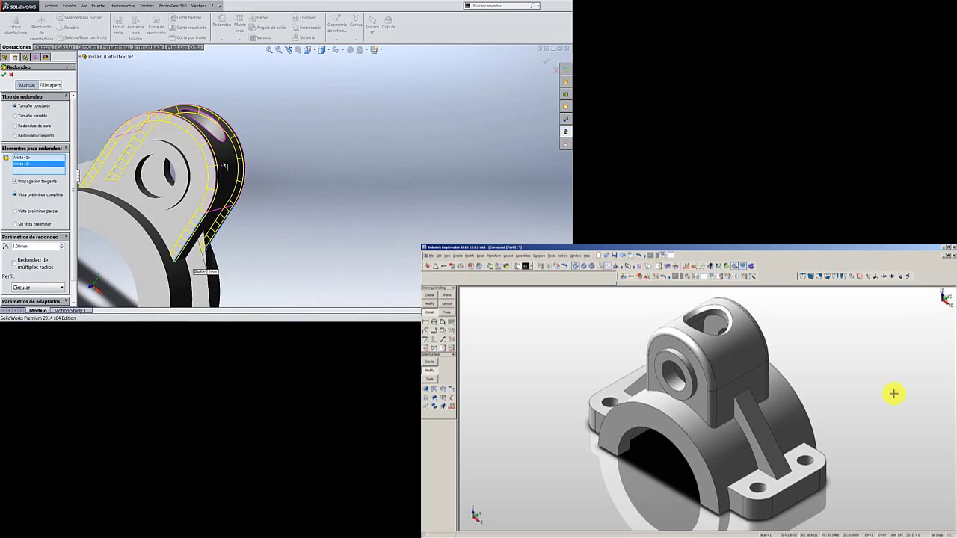
key(shift+z)
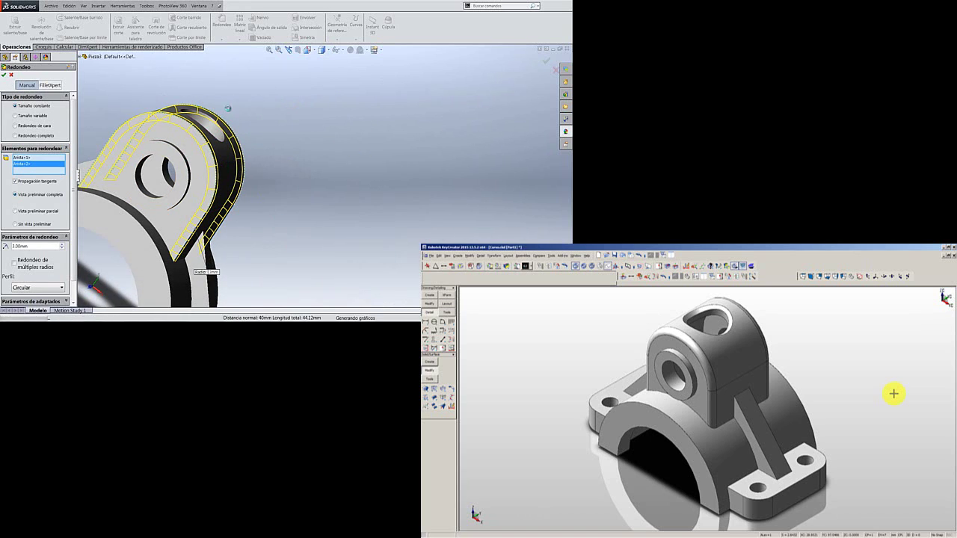
key(Return)
Chamfer the top hole edge 1.50 mm × 45°.
click(222, 38)
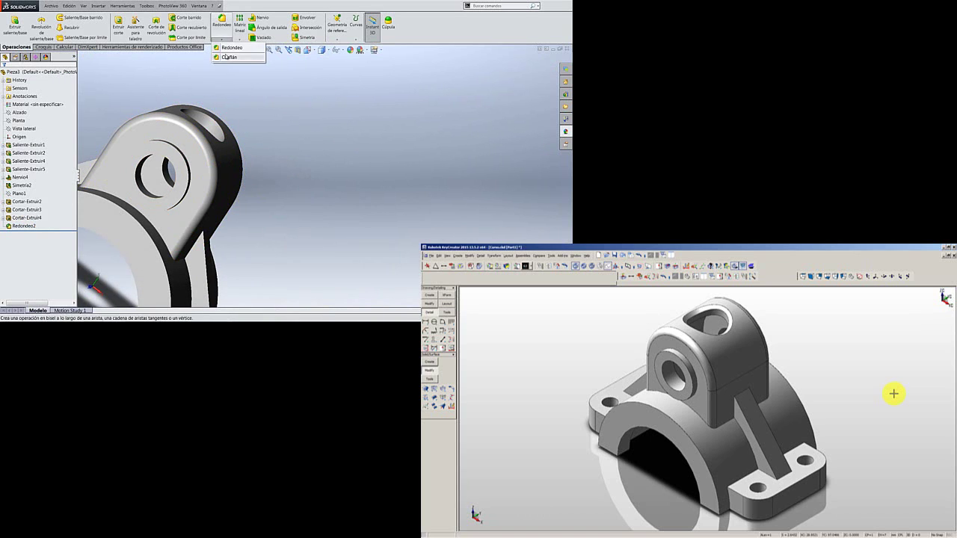
click(231, 57)
middle_drag(252, 101, 253, 119)
scroll(253, 135, down, 3)
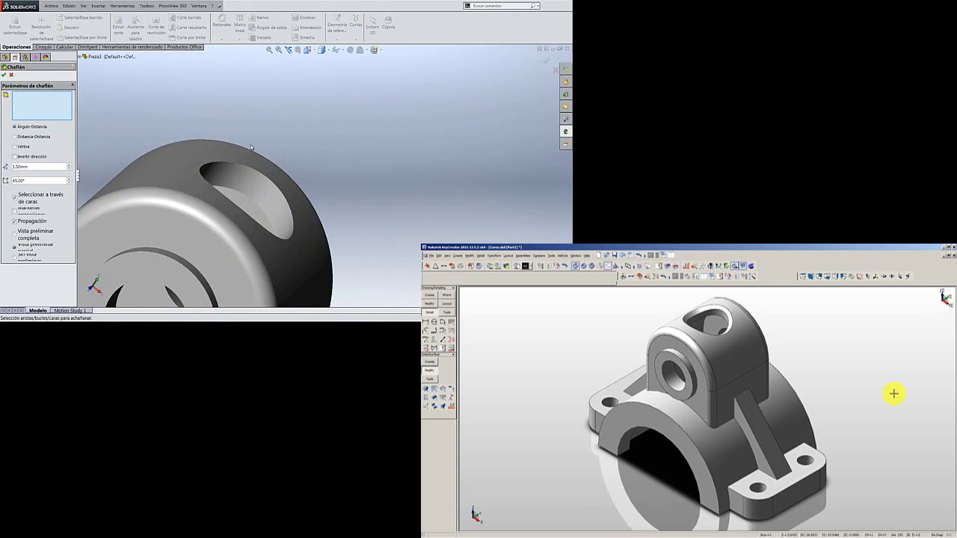
click(252, 169)
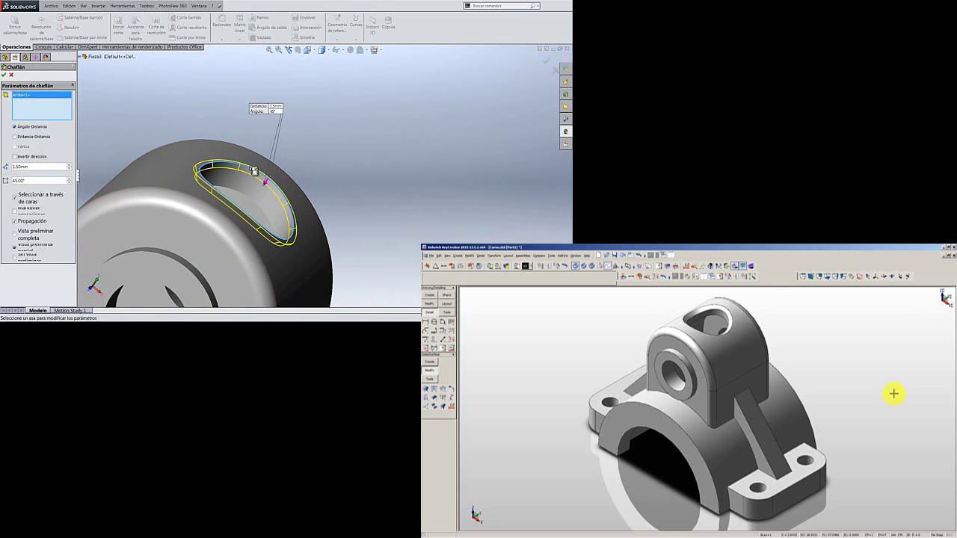